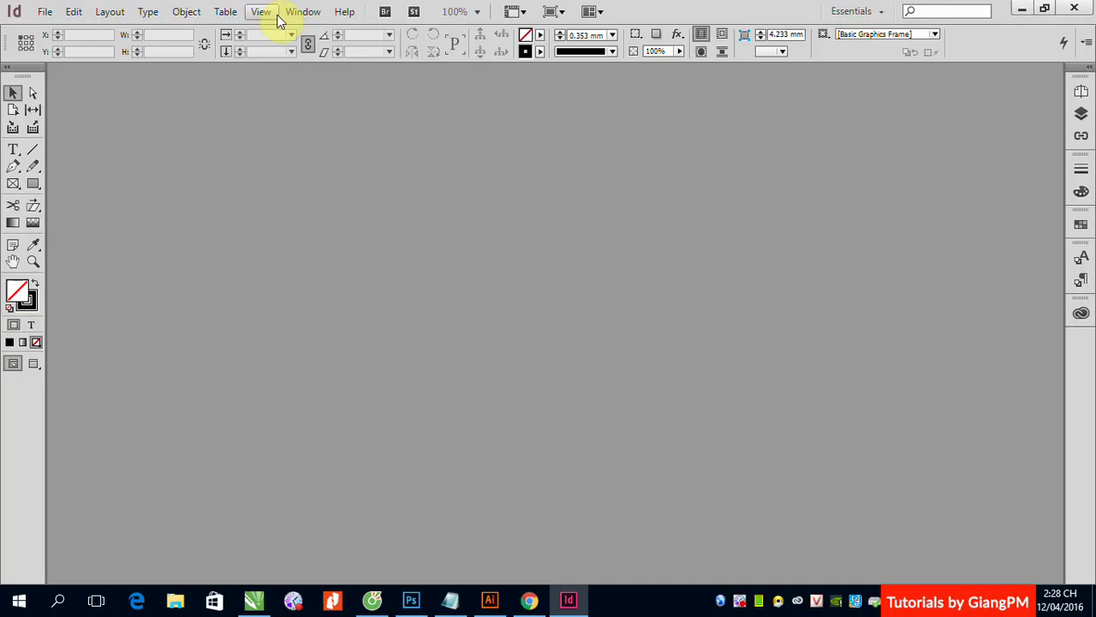
Select the Essentials workspace
click(884, 12)
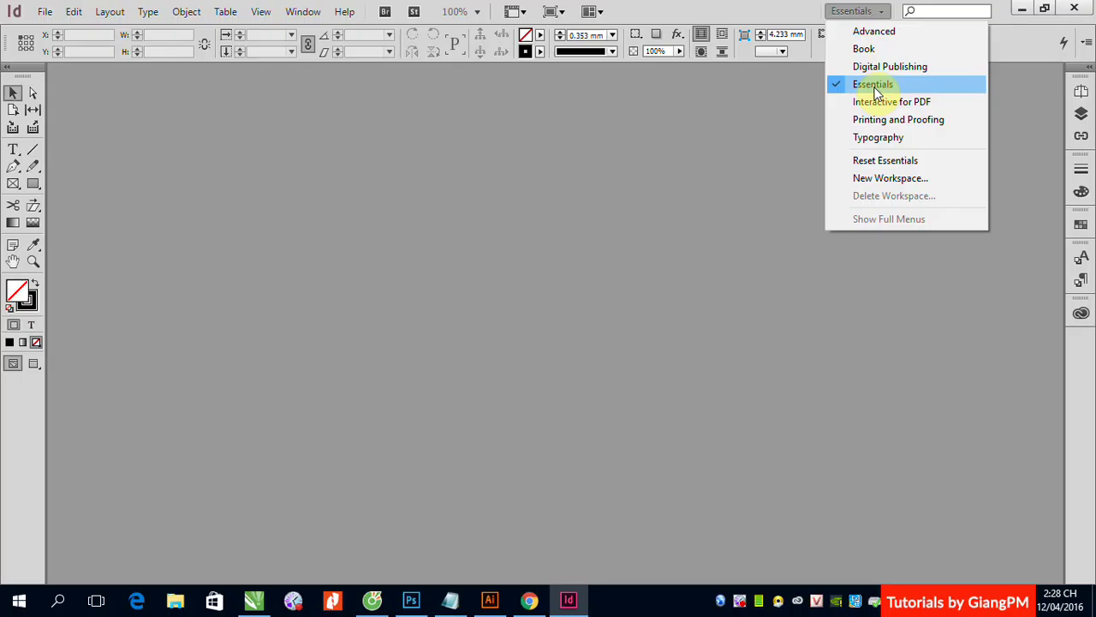
click(874, 86)
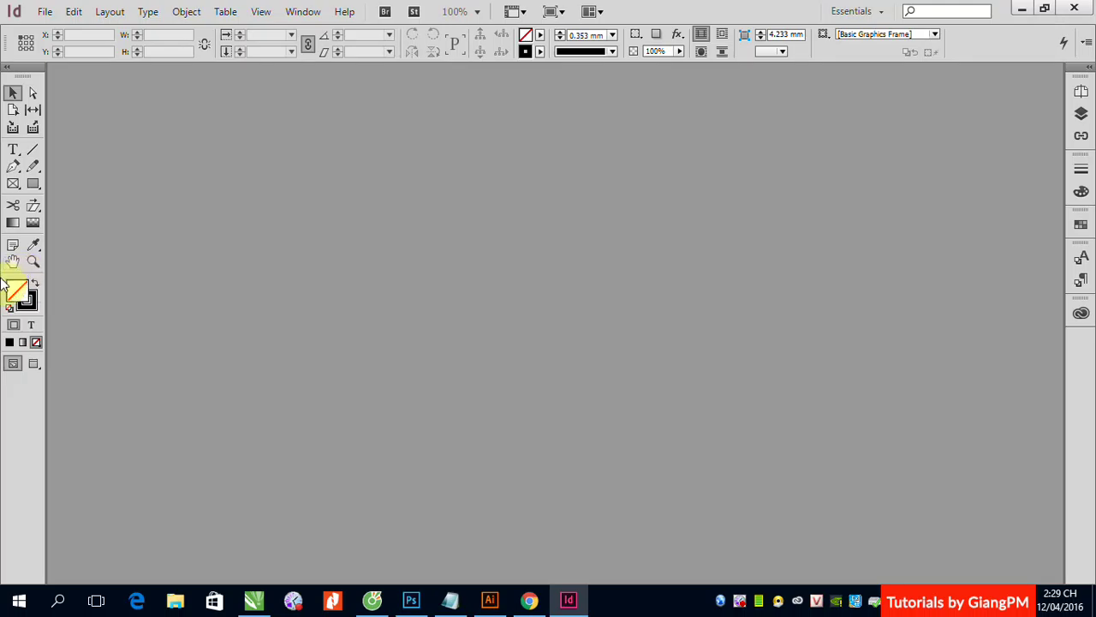
Switch the toolbox to a single column and back to two columns, twice
click(10, 74)
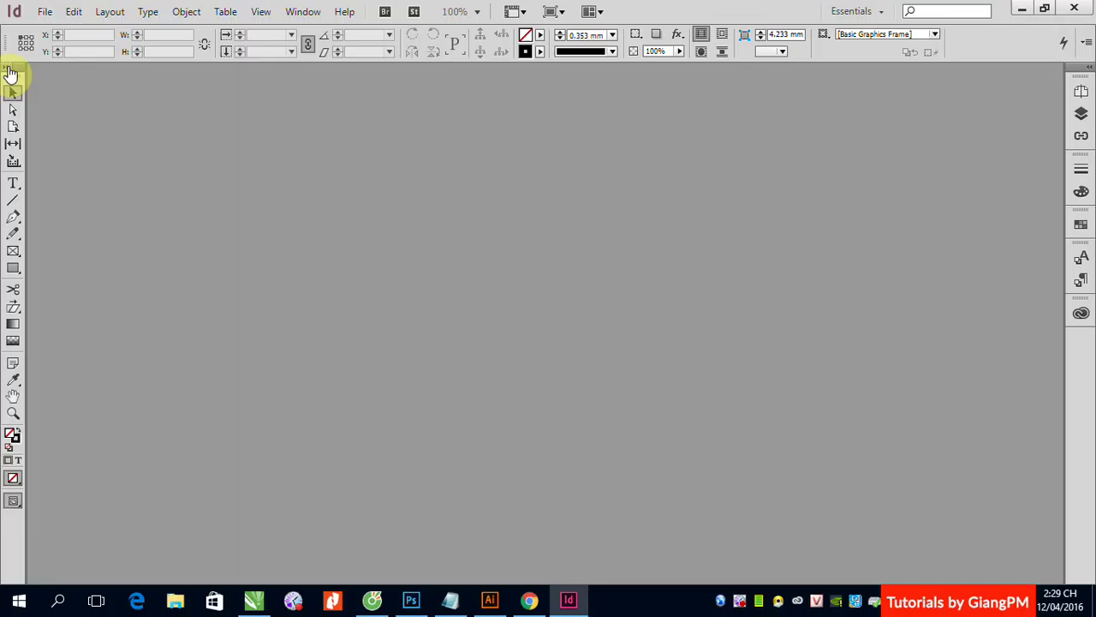
click(10, 73)
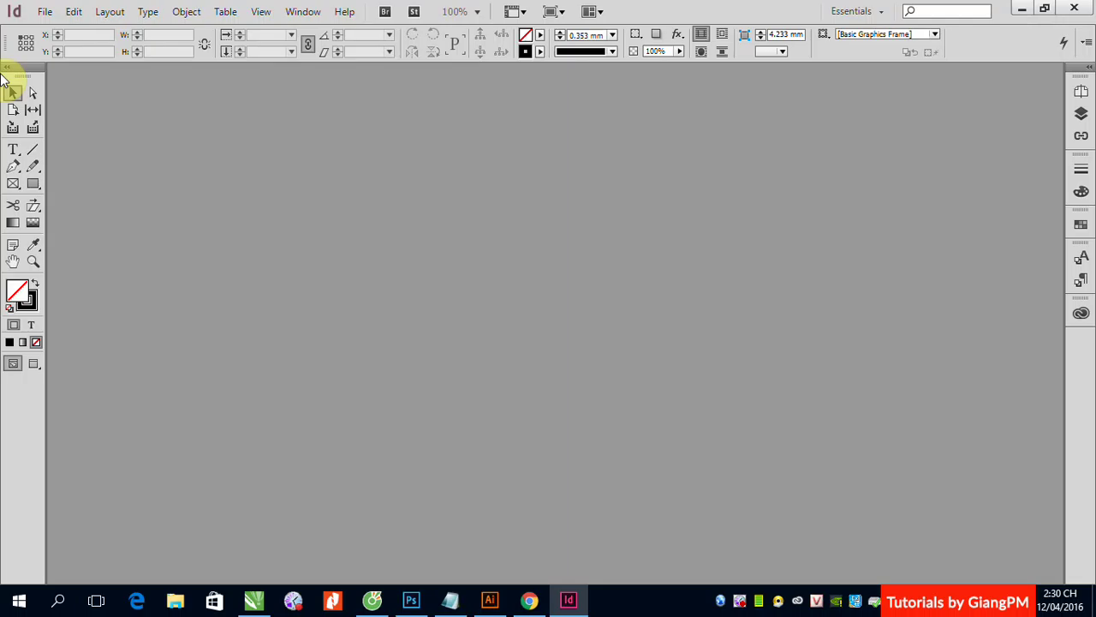
click(6, 69)
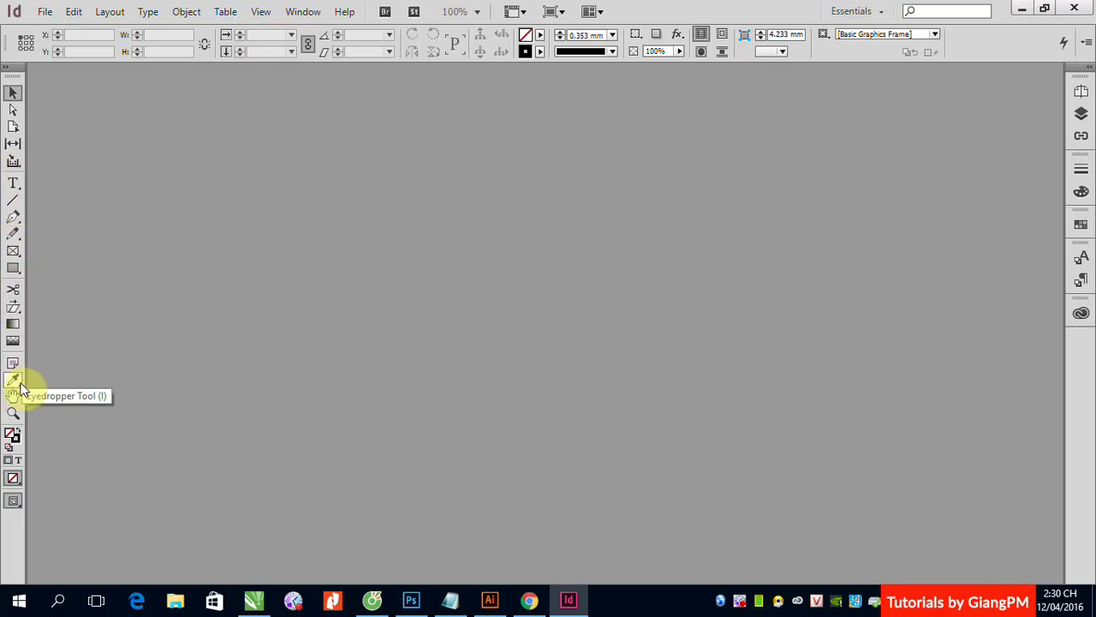
click(7, 68)
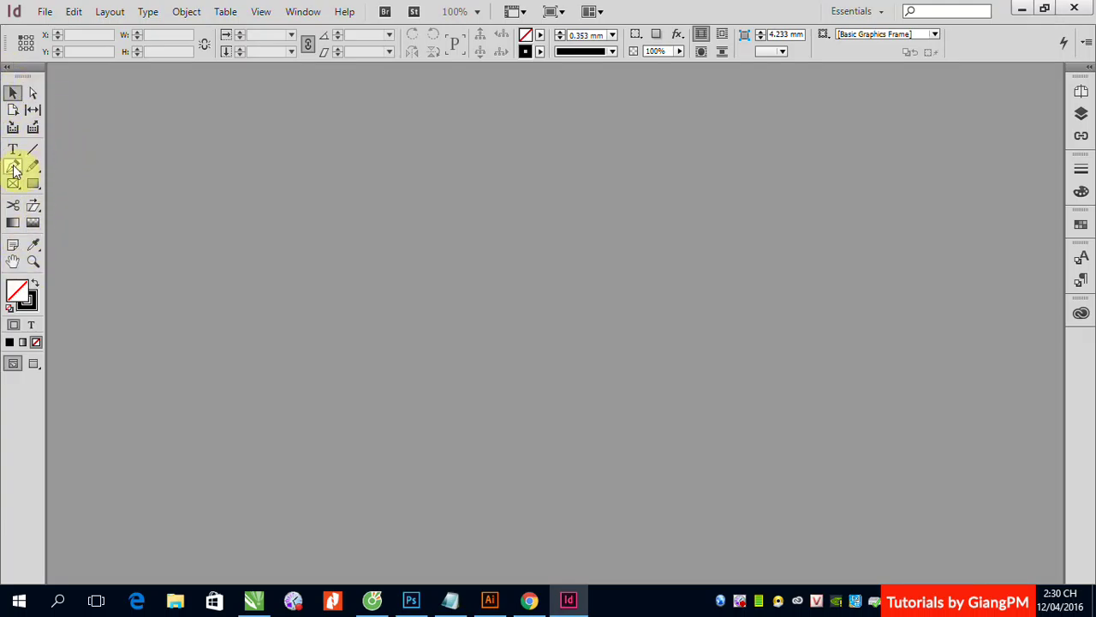
Expand the Pages panel to view it, and collapse it again
click(1083, 92)
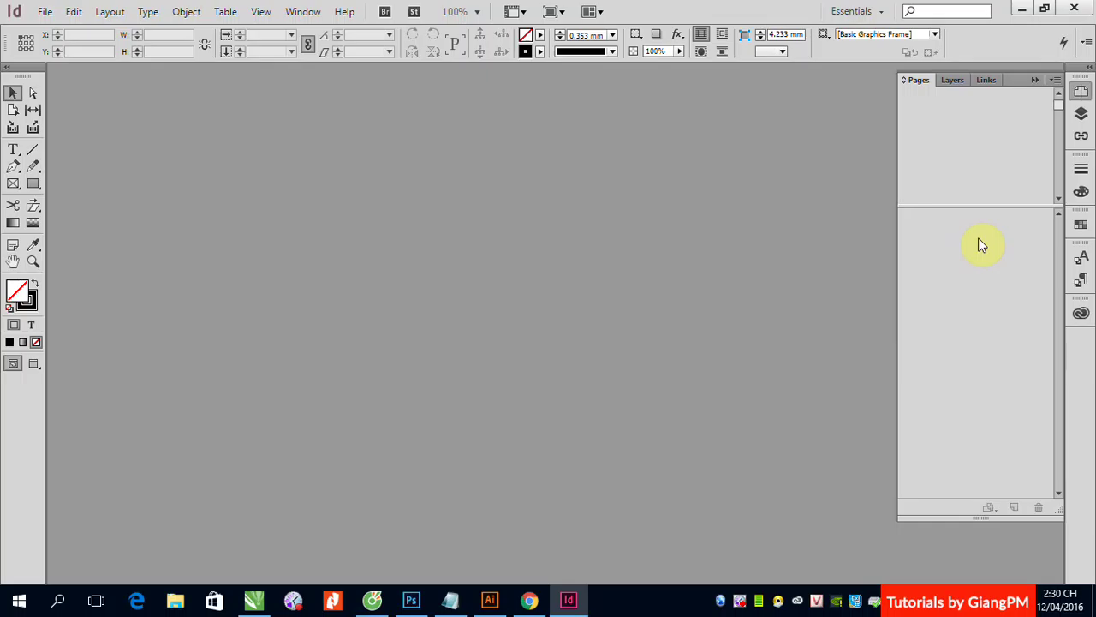
click(1035, 80)
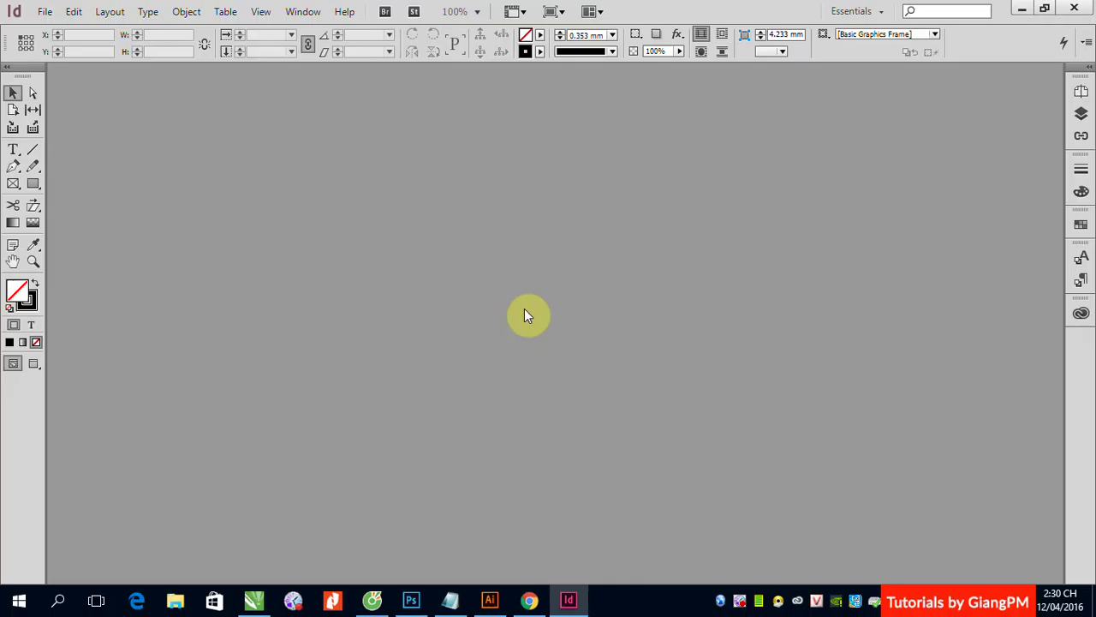
Start a new document with the [Default] preset and the Print intent
click(45, 12)
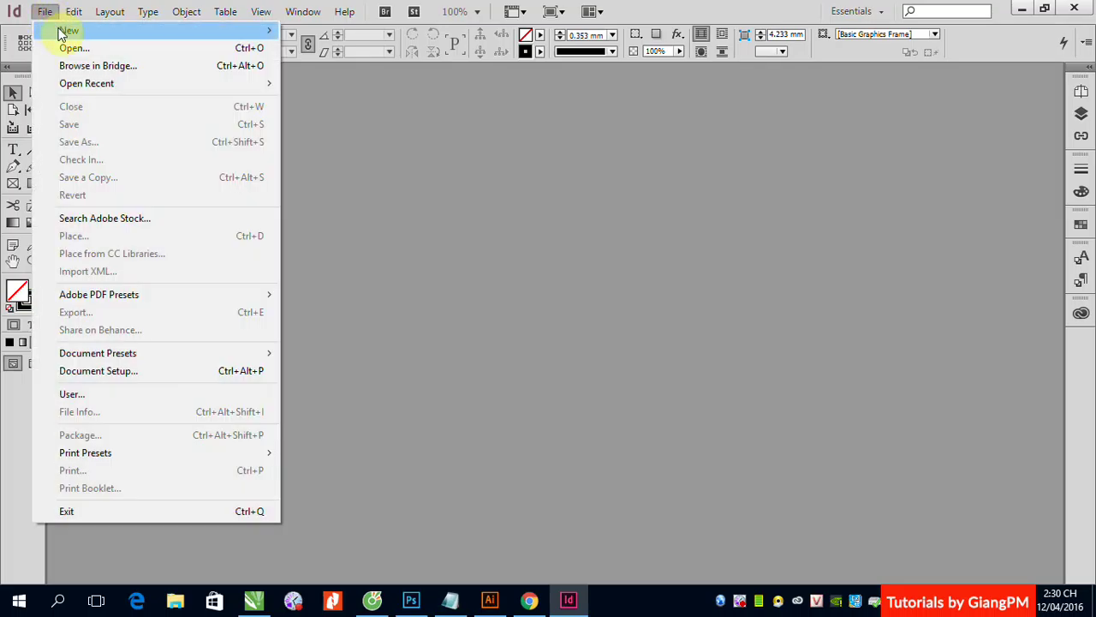
mouse_move(61, 32)
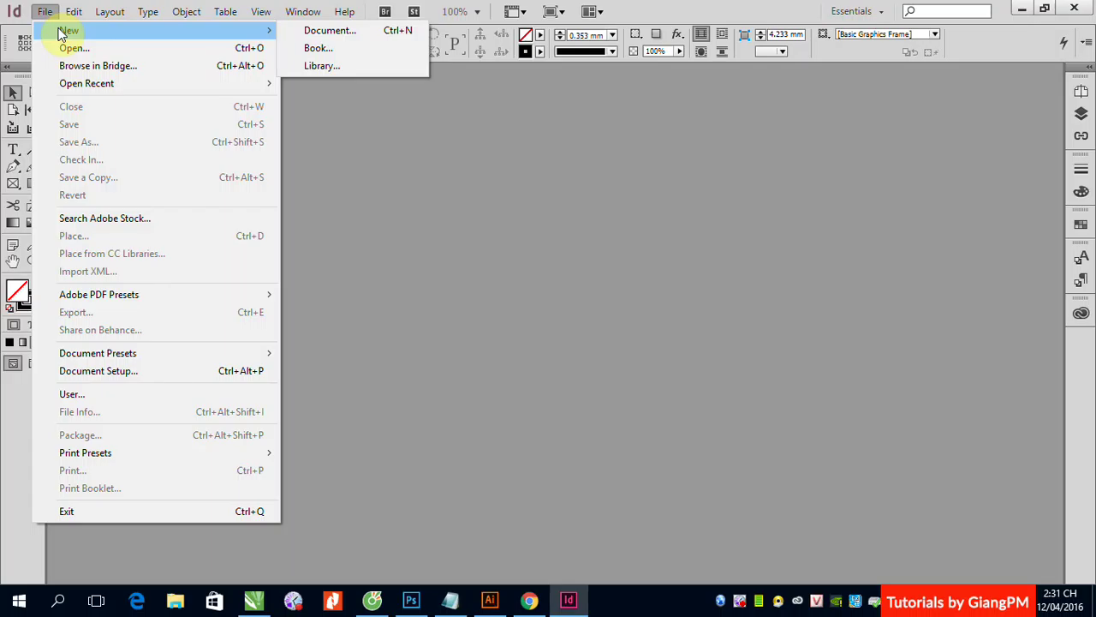
click(330, 30)
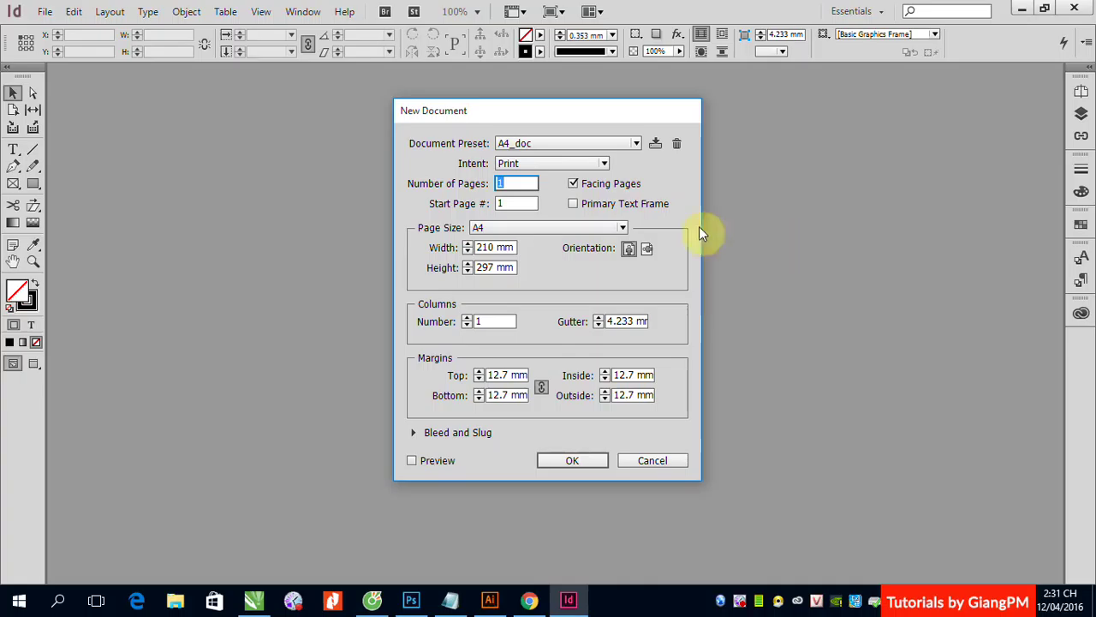
click(638, 143)
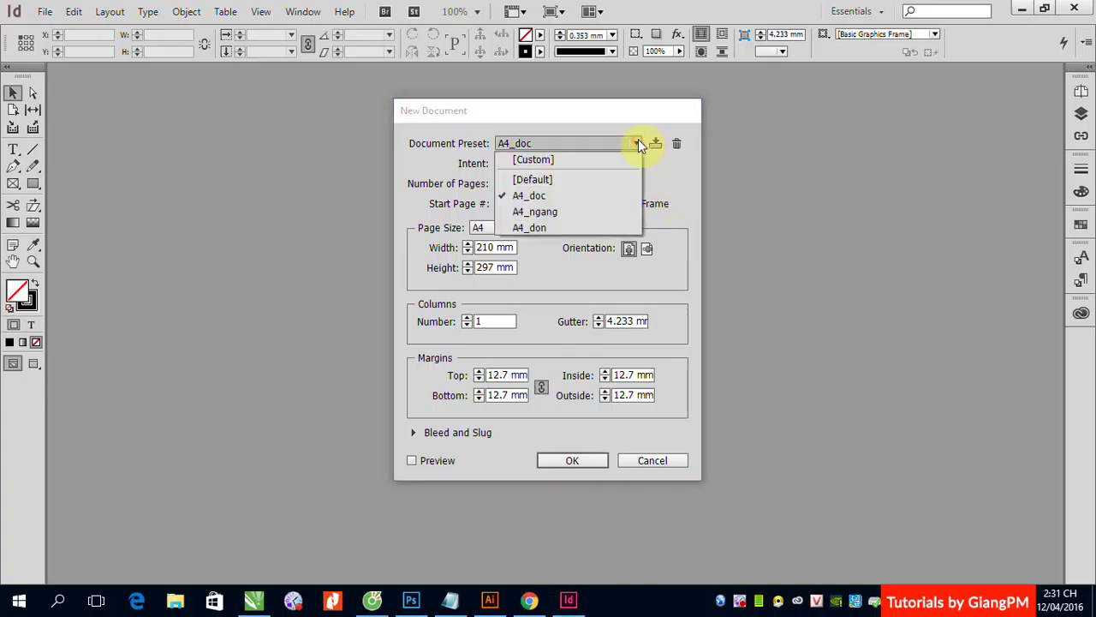
click(590, 180)
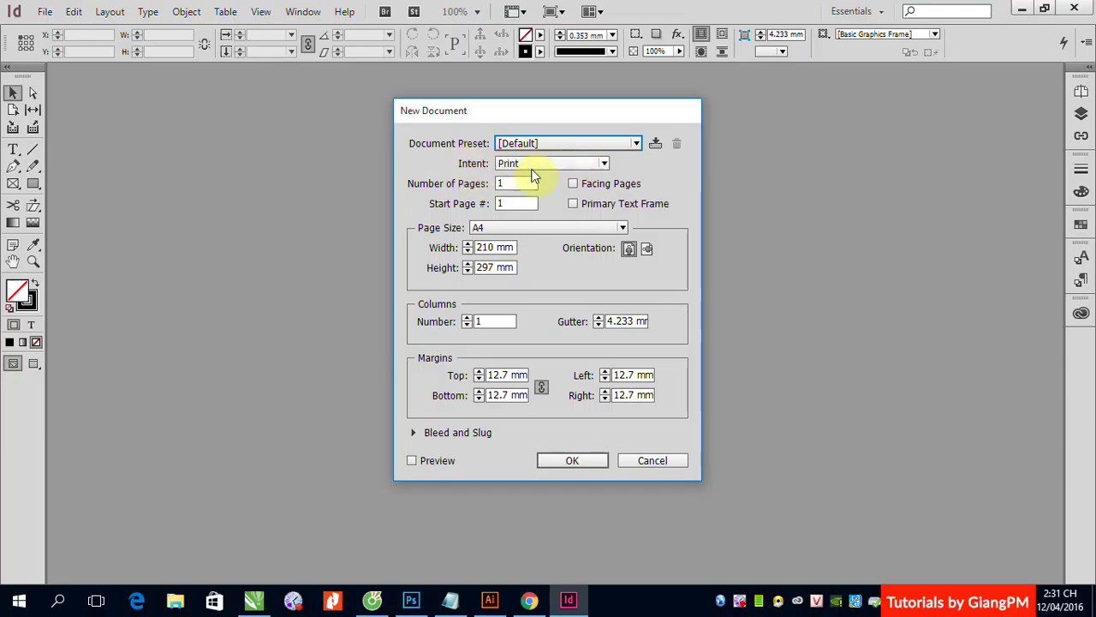
click(604, 163)
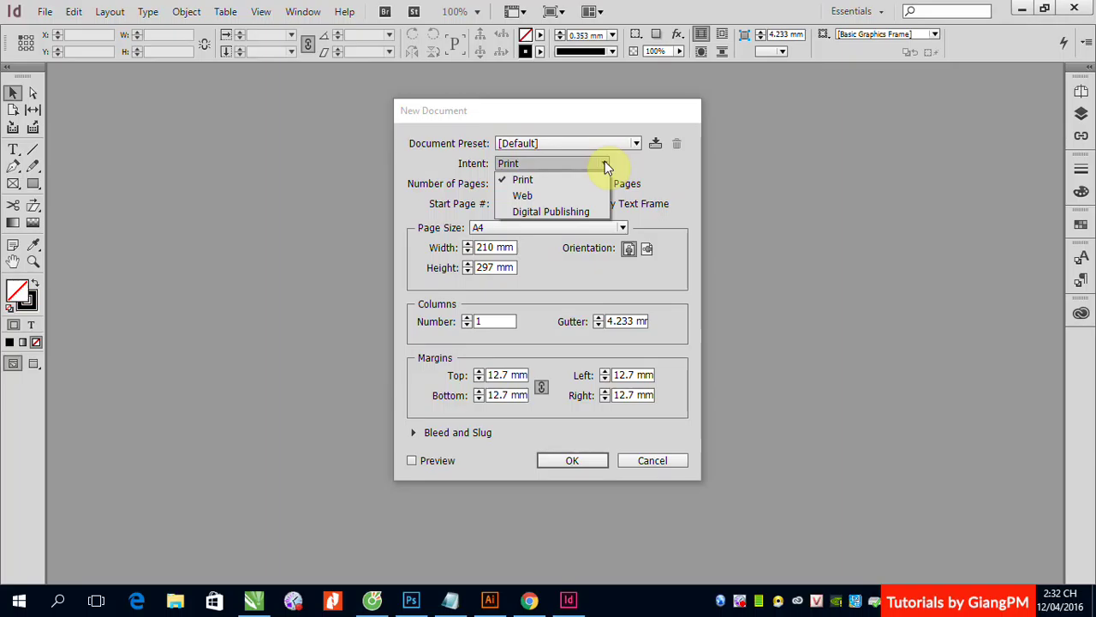
click(554, 188)
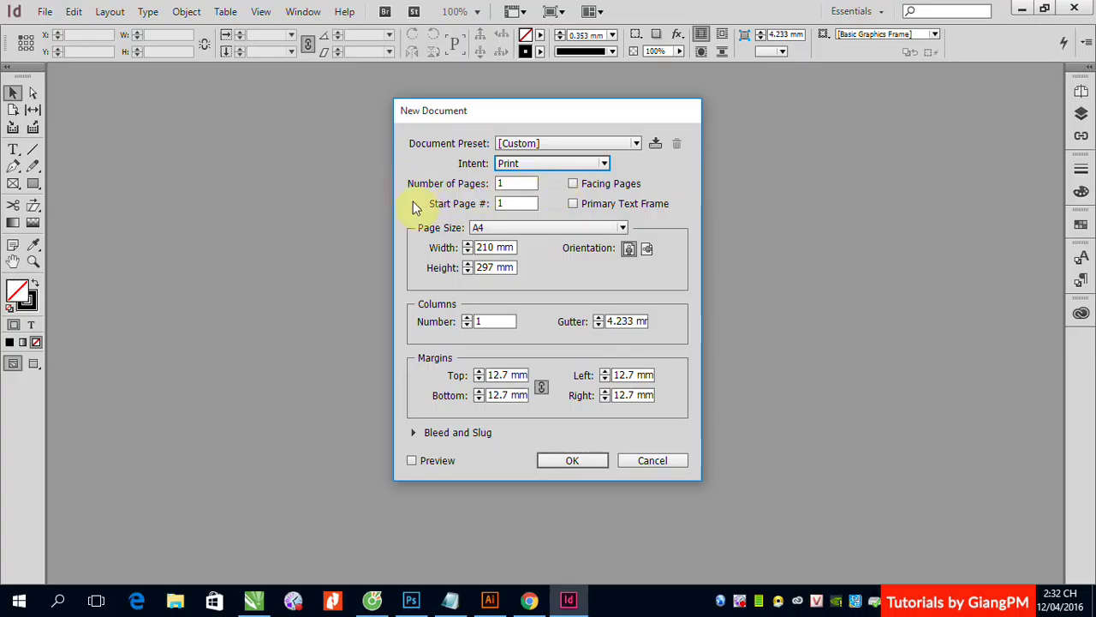
Enable Facing Pages for the new document, keeping start page 1 and the A4 page size
click(499, 203)
double_click(499, 204)
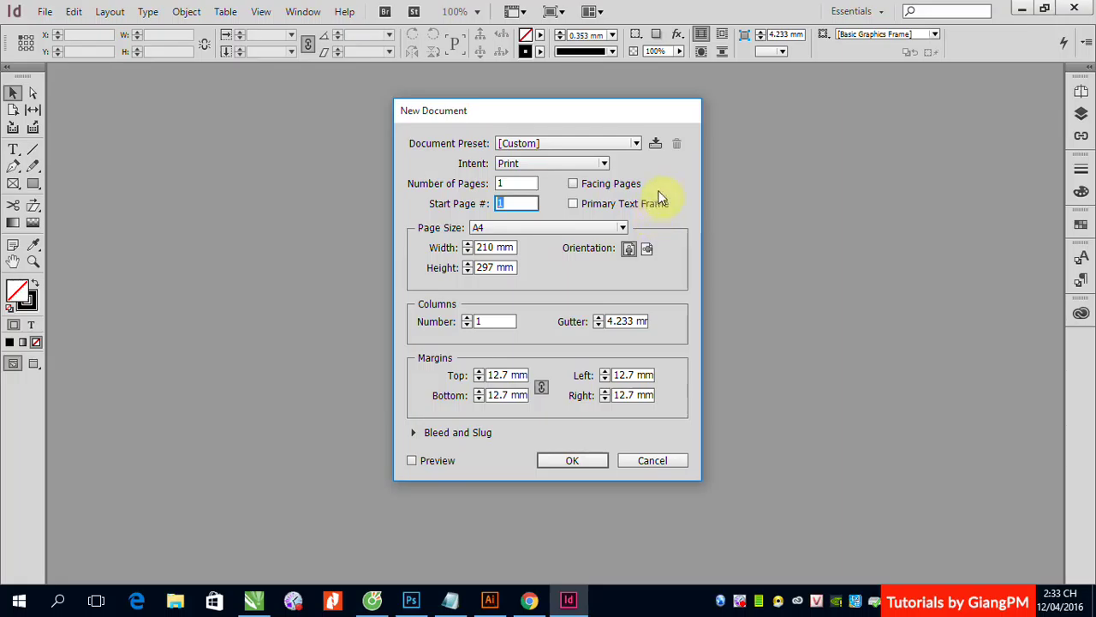
click(576, 185)
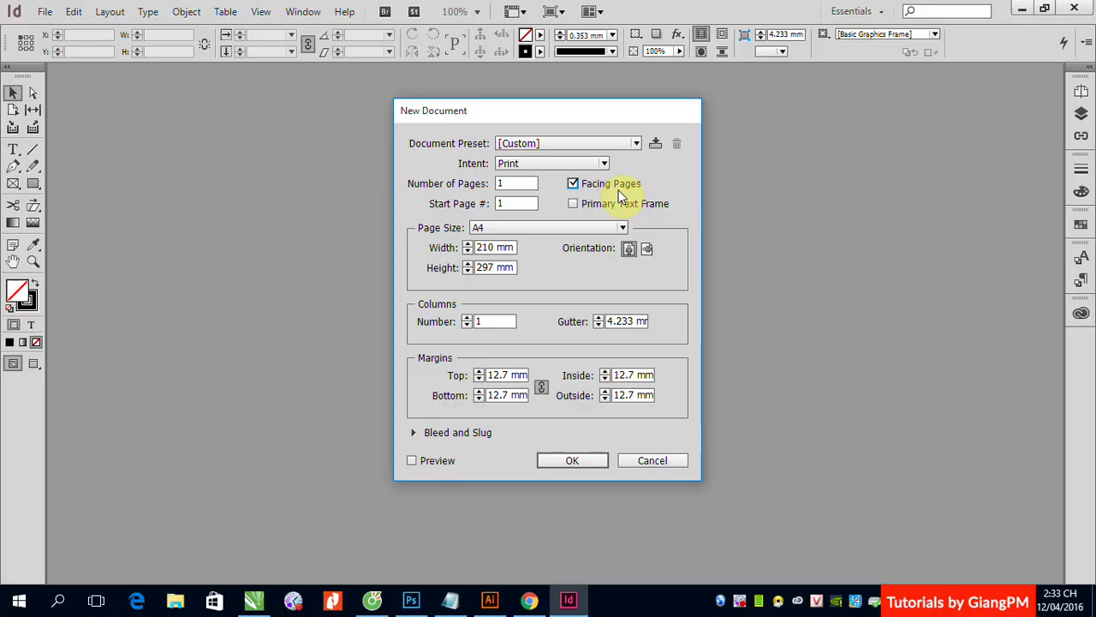
click(574, 184)
click(574, 185)
click(623, 229)
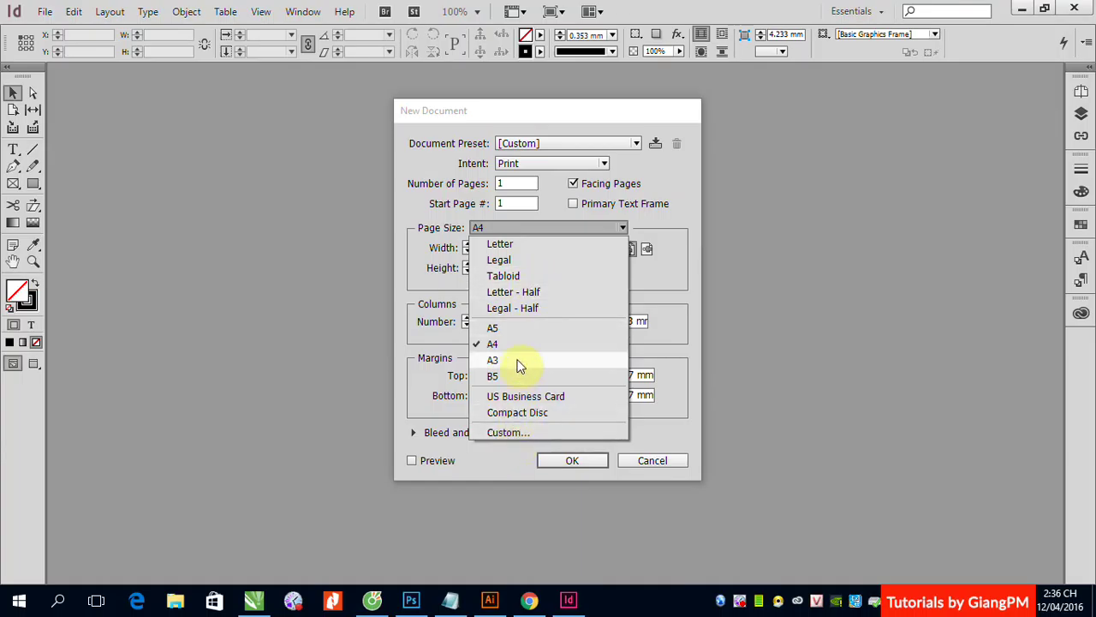
click(690, 273)
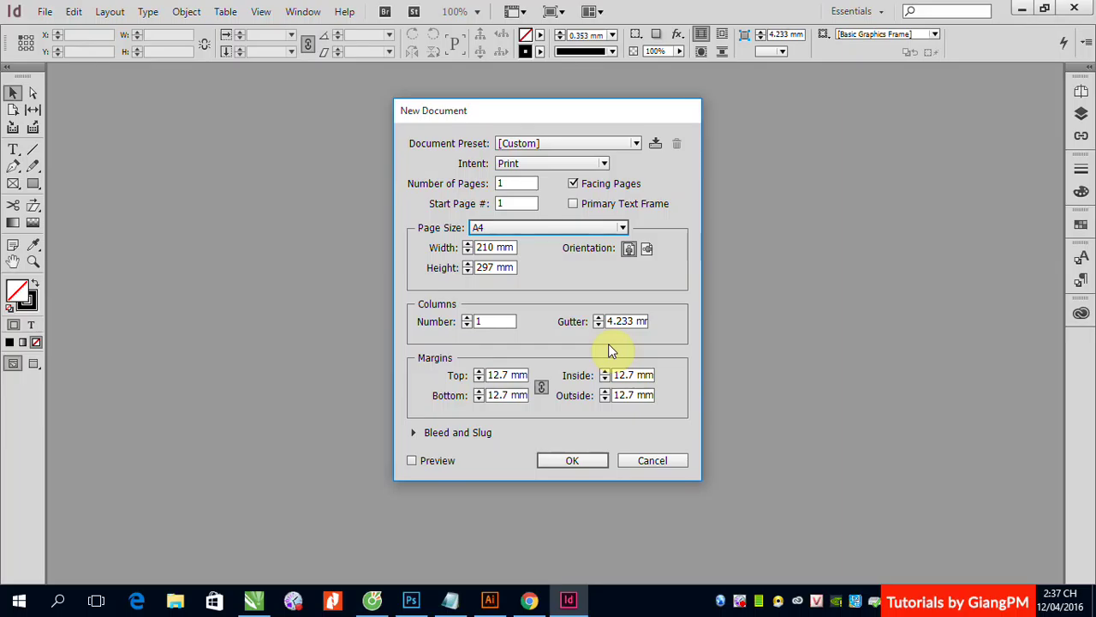
Review the column number and gutter settings of the new document
double_click(484, 320)
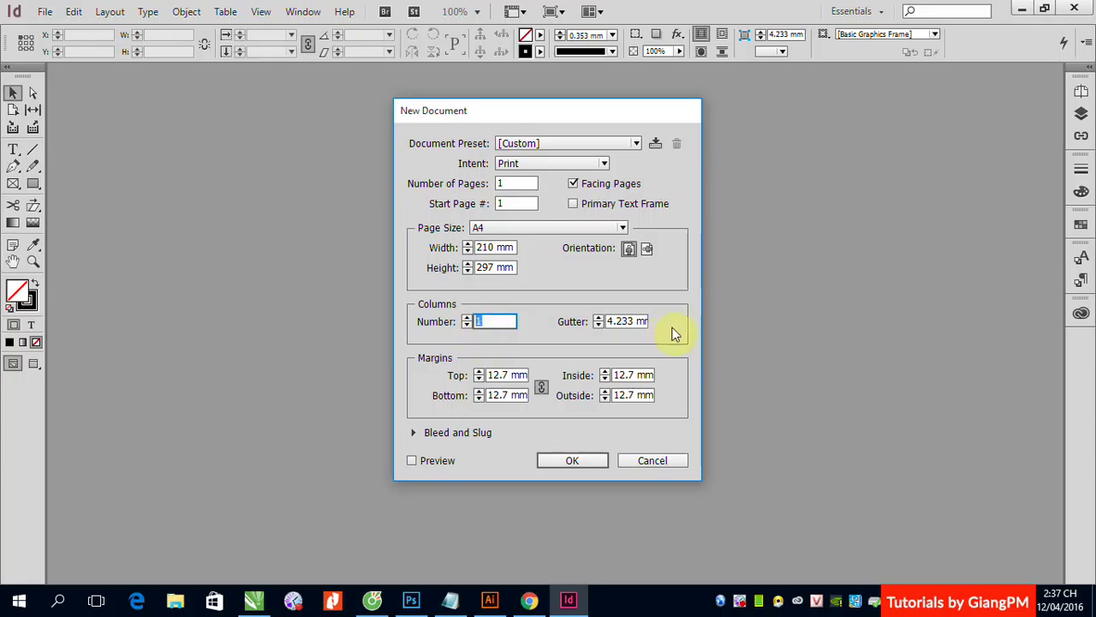
double_click(617, 321)
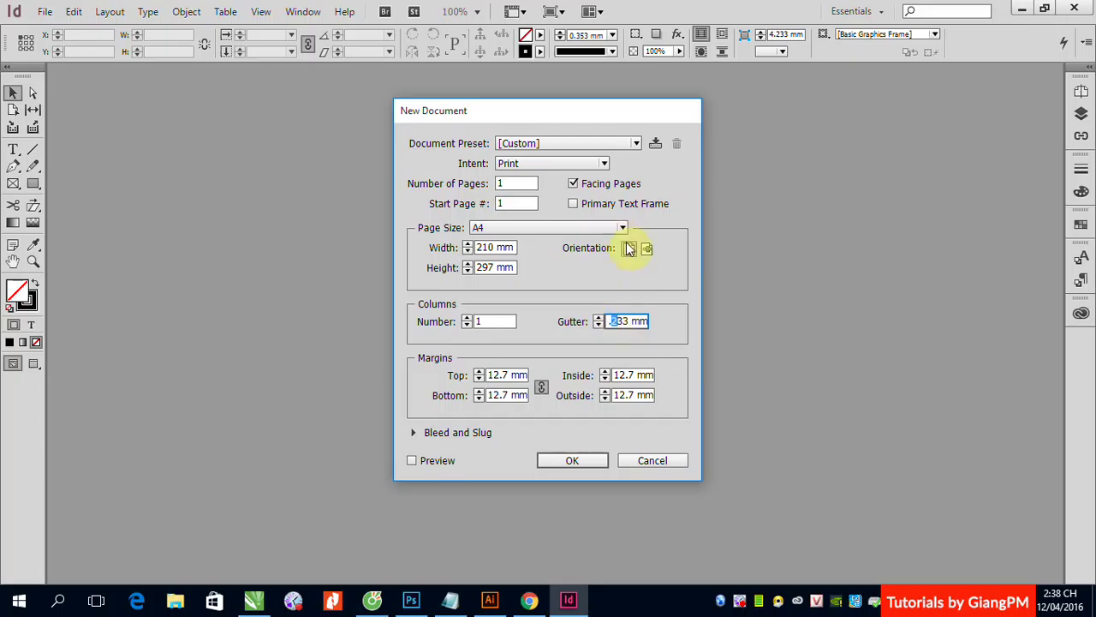
click(612, 321)
double_click(612, 321)
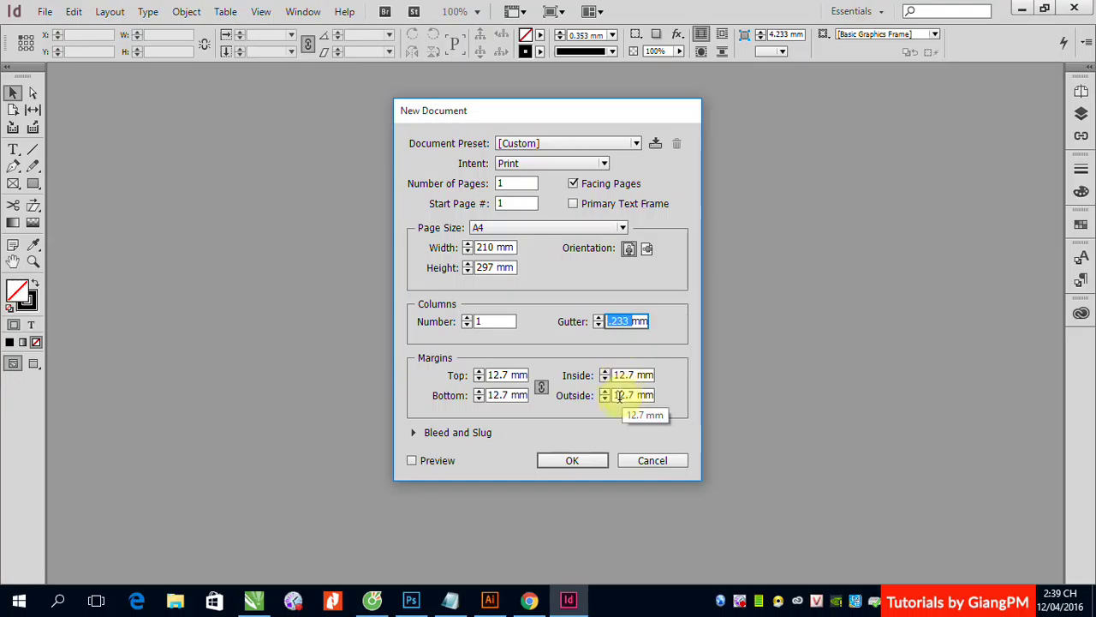
Unlink the four margin values and create the document
click(542, 389)
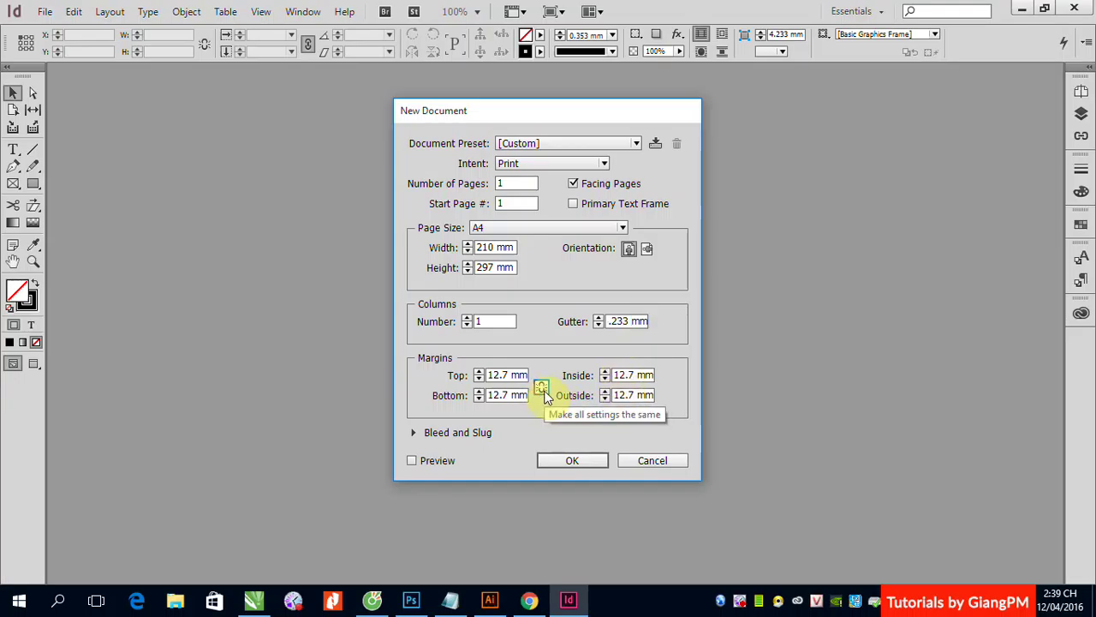
click(543, 392)
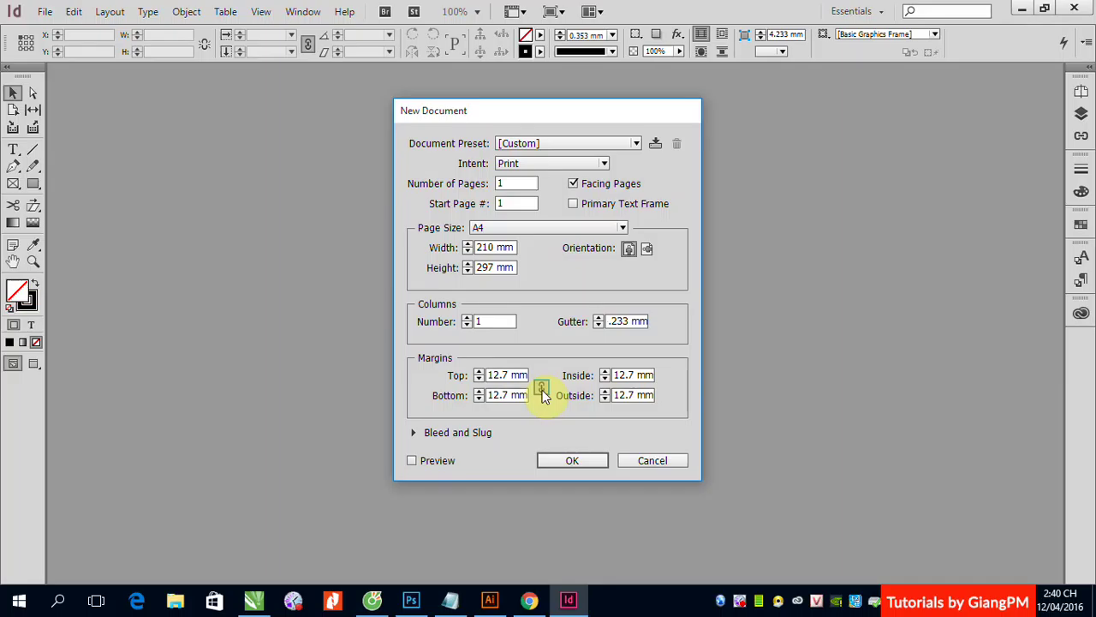
click(542, 389)
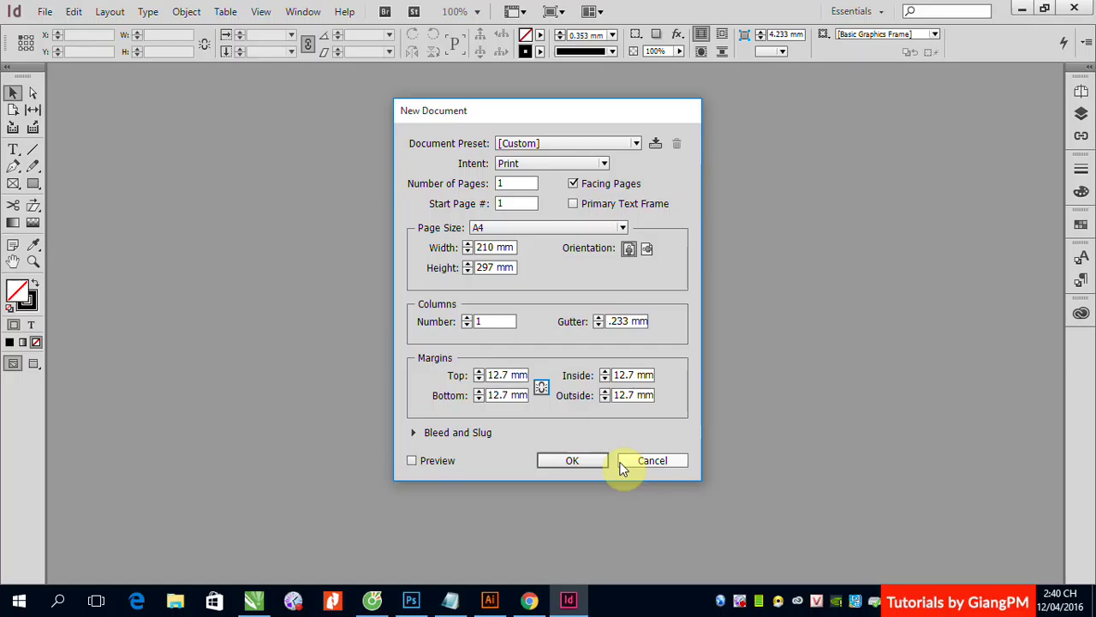
click(575, 460)
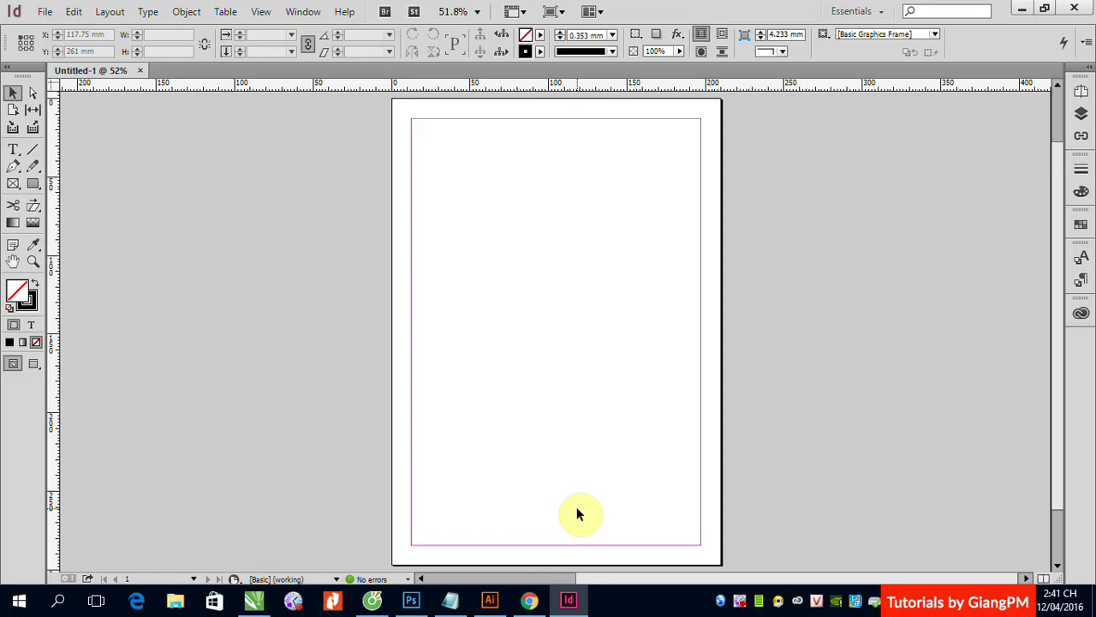
right_click(741, 602)
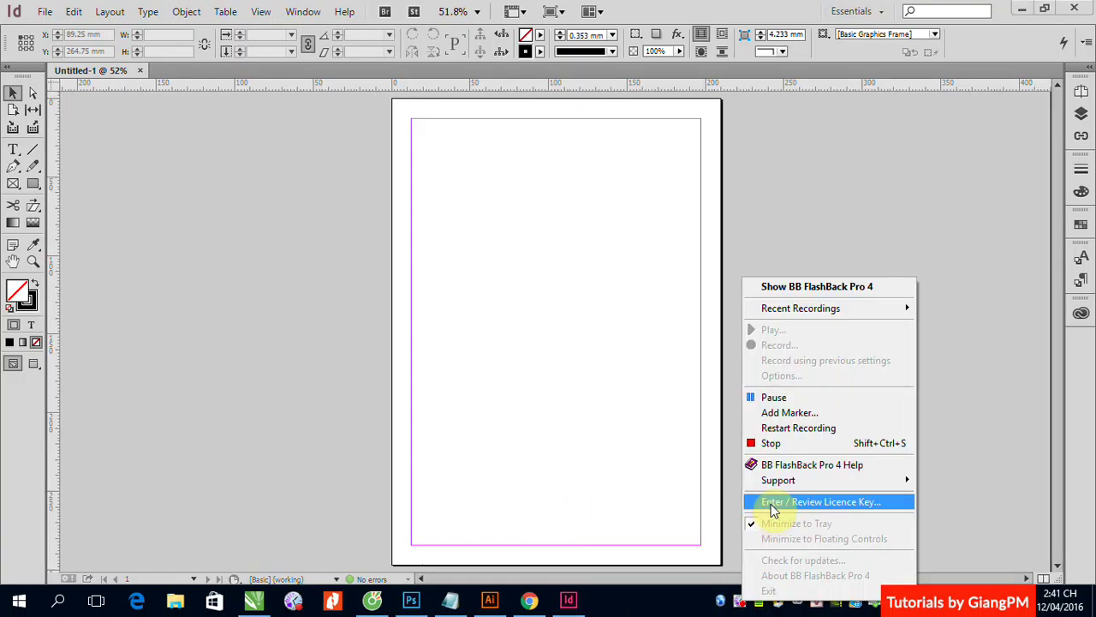
click(772, 399)
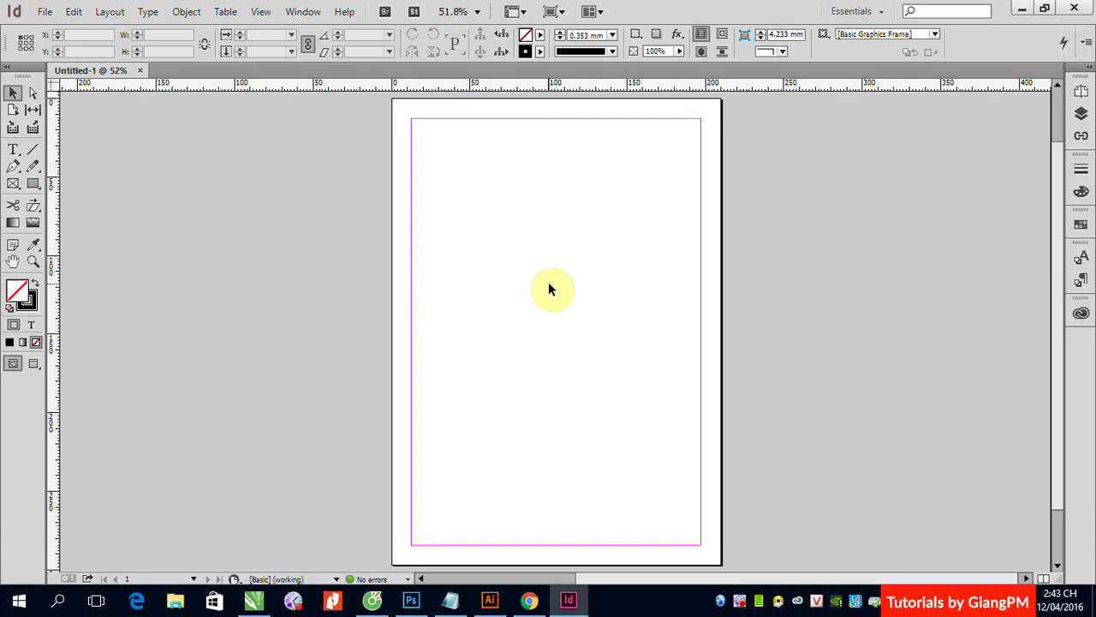
Show the Pages panel for the new document
click(114, 15)
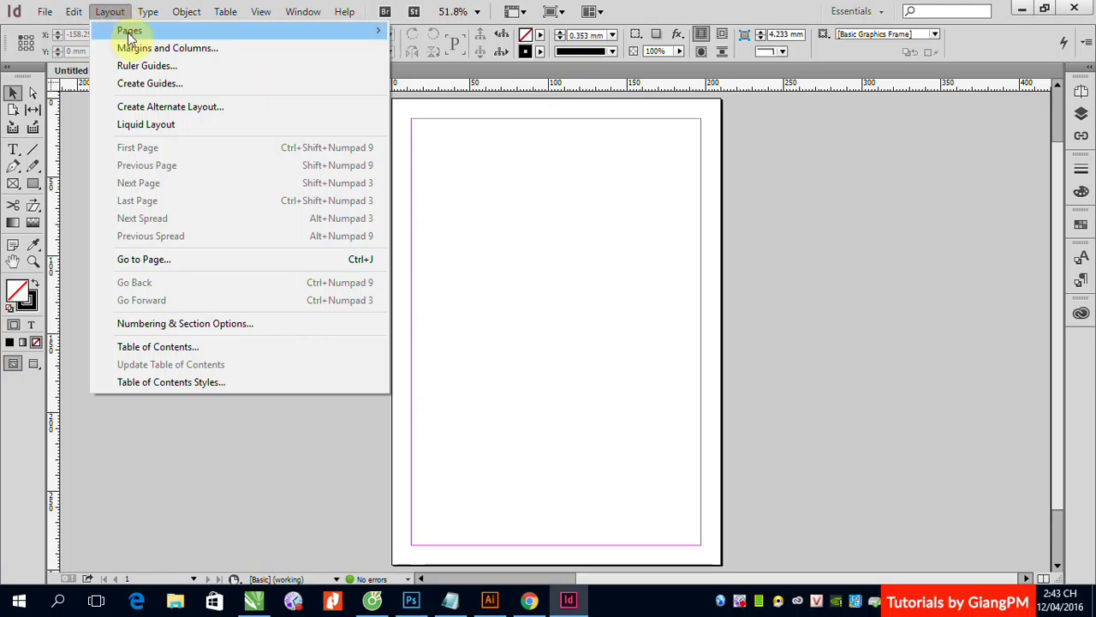
mouse_move(127, 37)
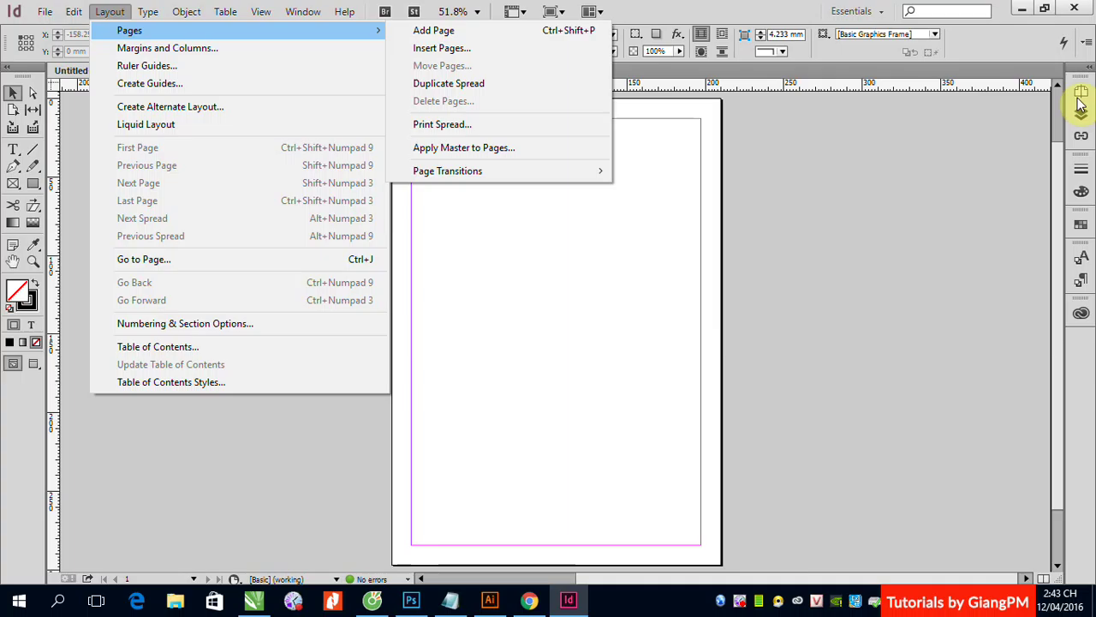
click(1081, 96)
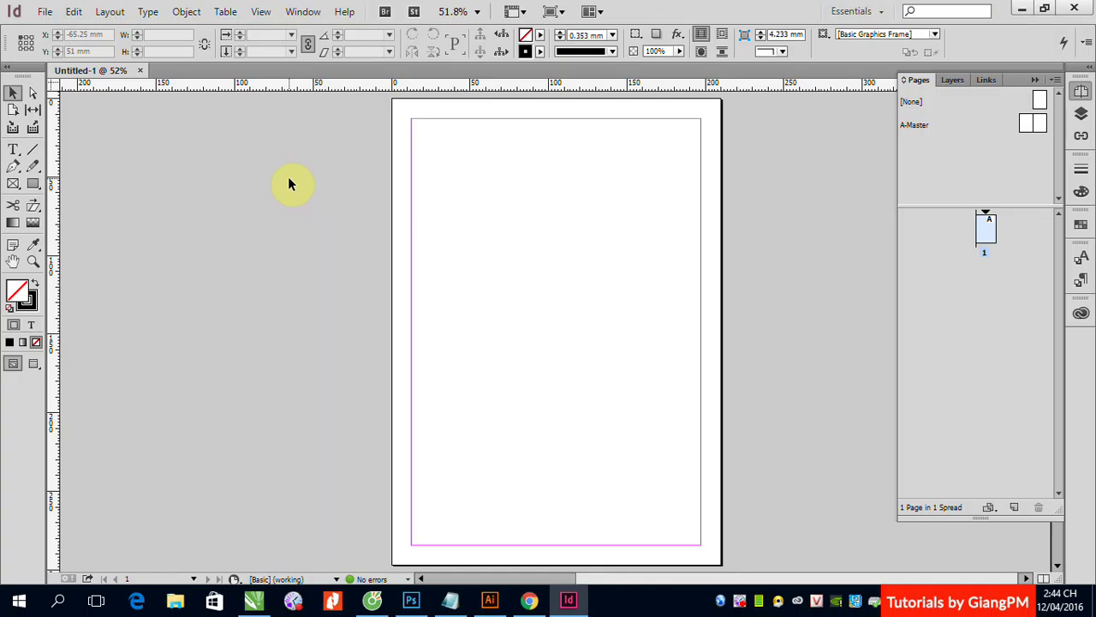
Add a page to the document and select page 2
click(109, 12)
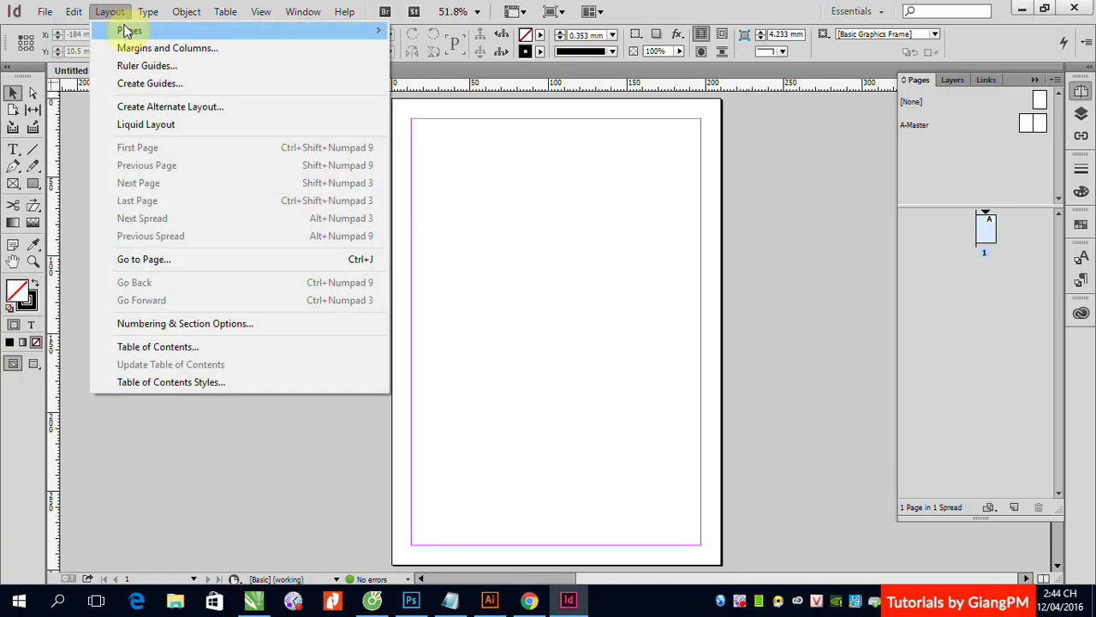
mouse_move(126, 31)
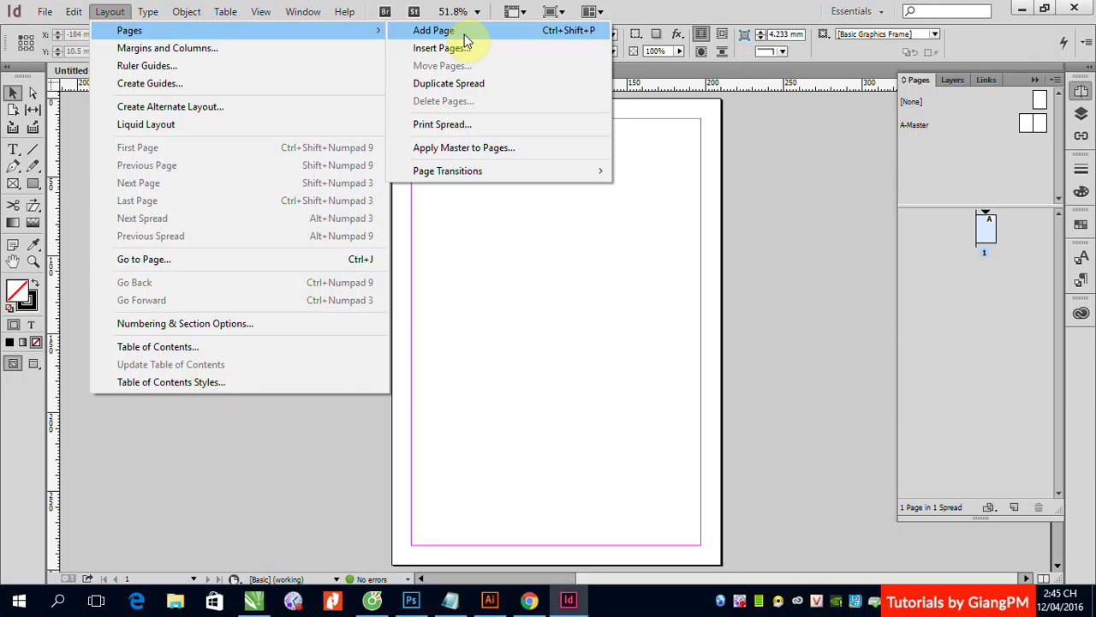
click(466, 39)
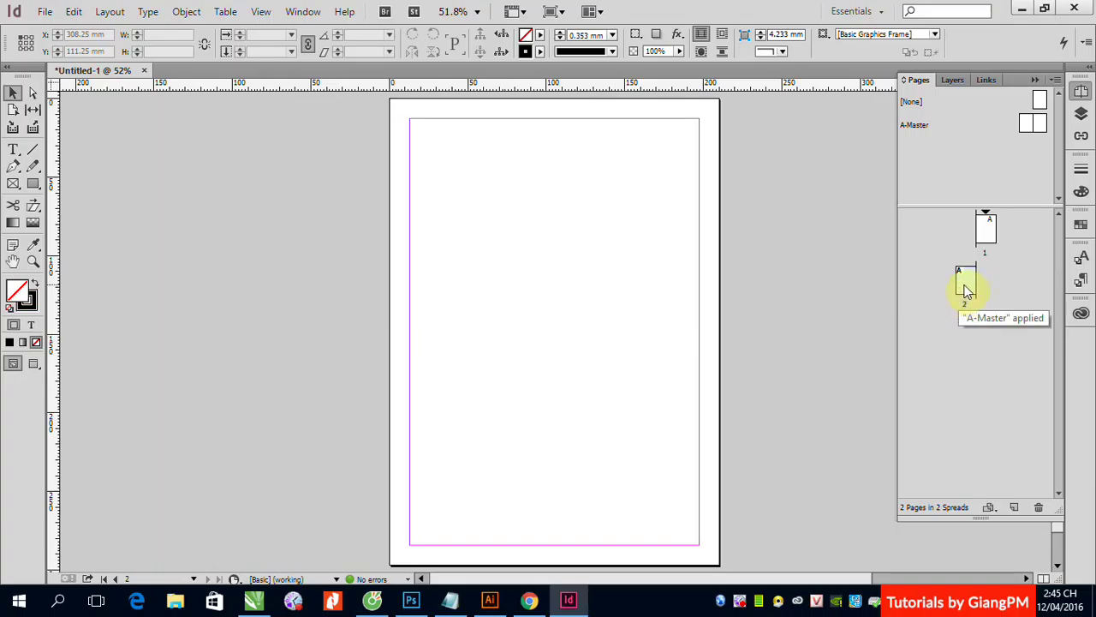
click(965, 289)
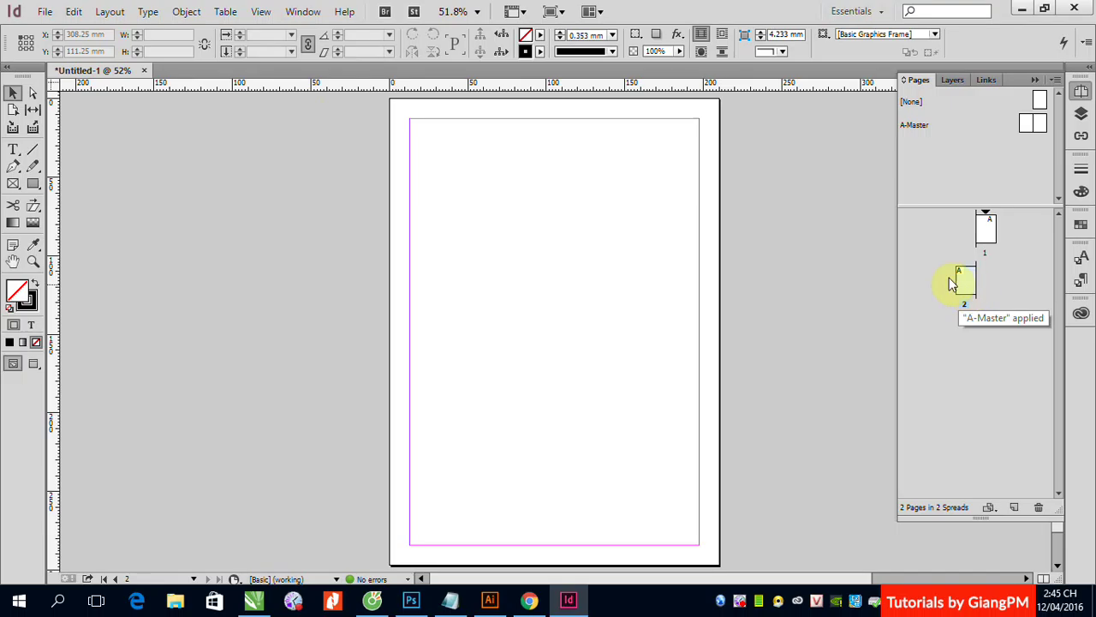
Add a third page after page 2 and select it in the Pages panel
click(107, 12)
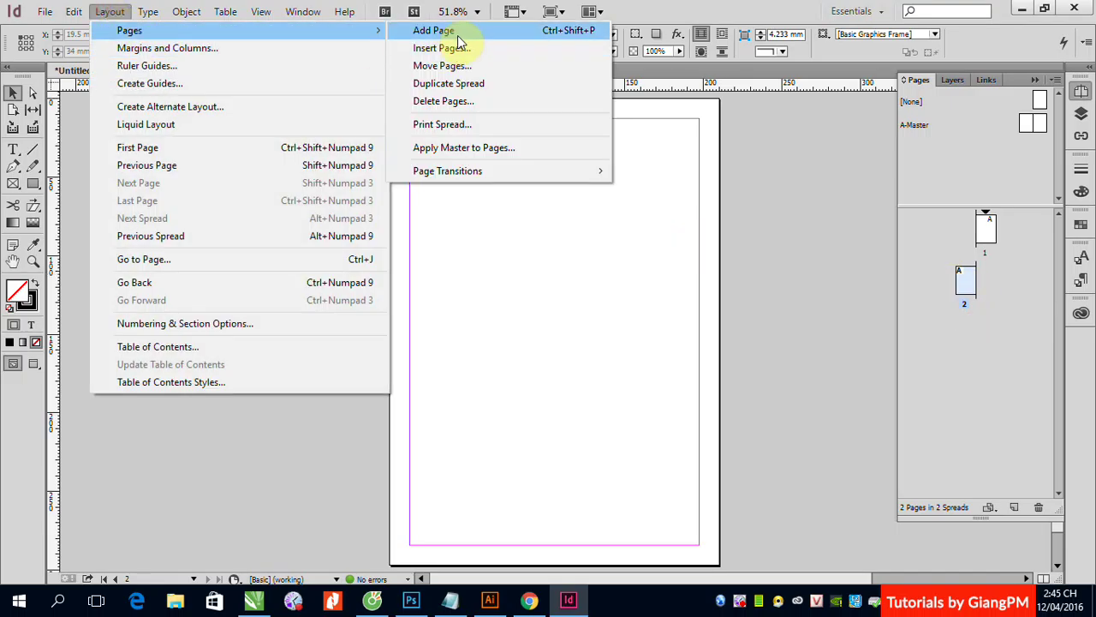
click(944, 388)
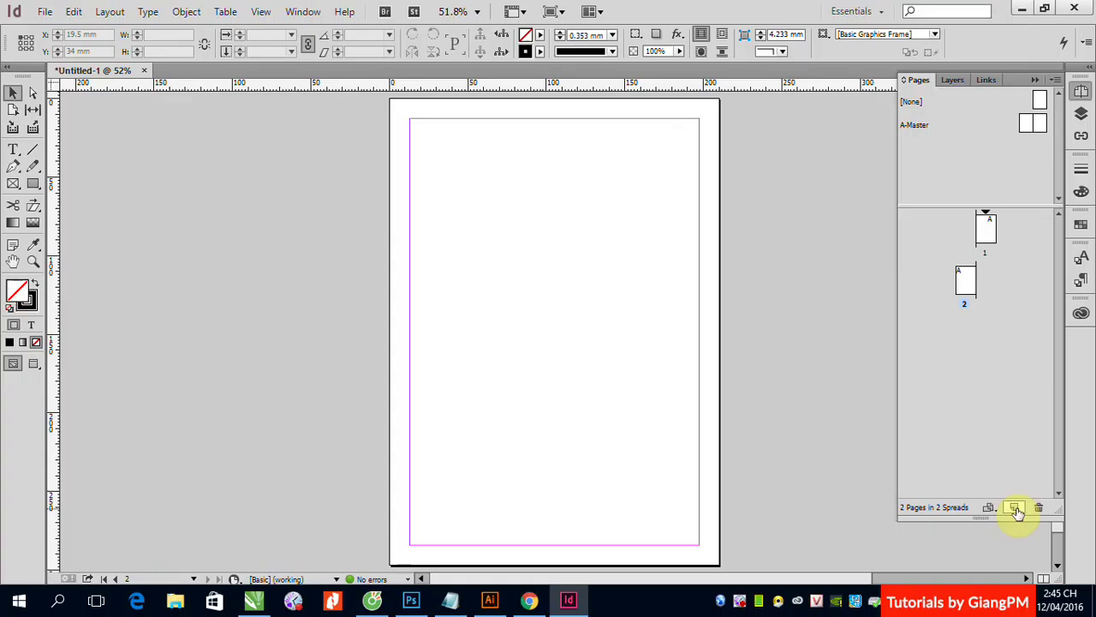
click(965, 295)
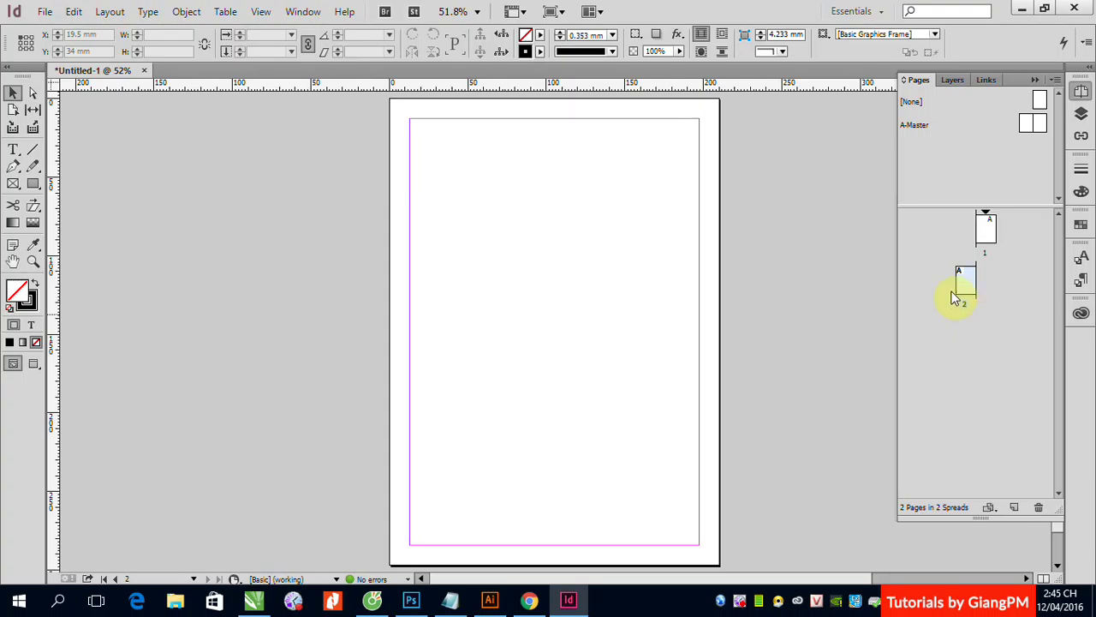
click(1013, 507)
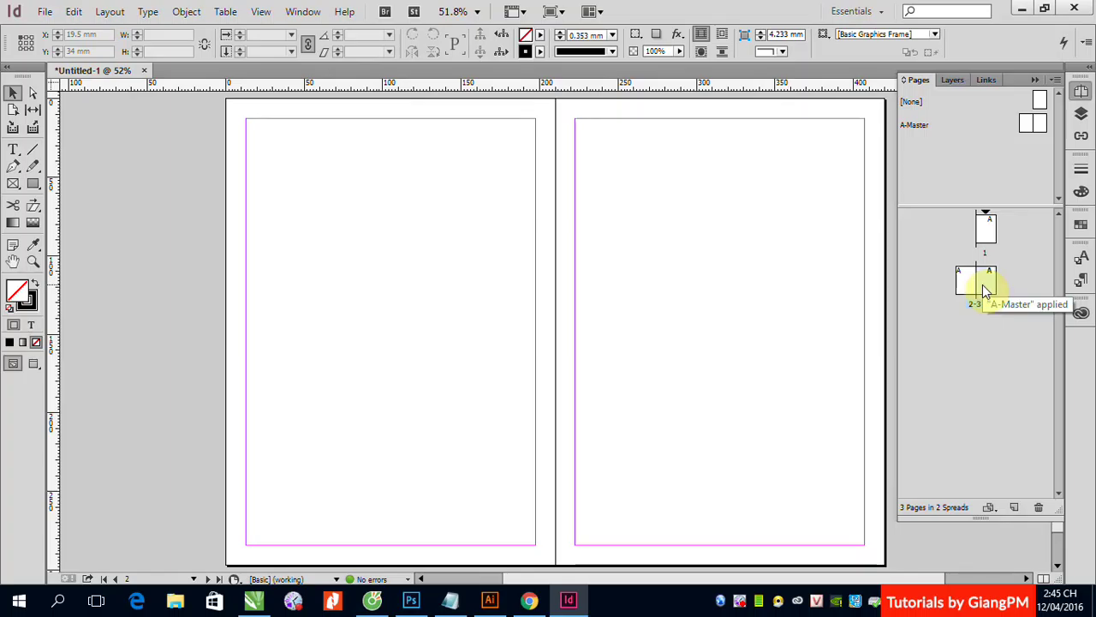
click(983, 285)
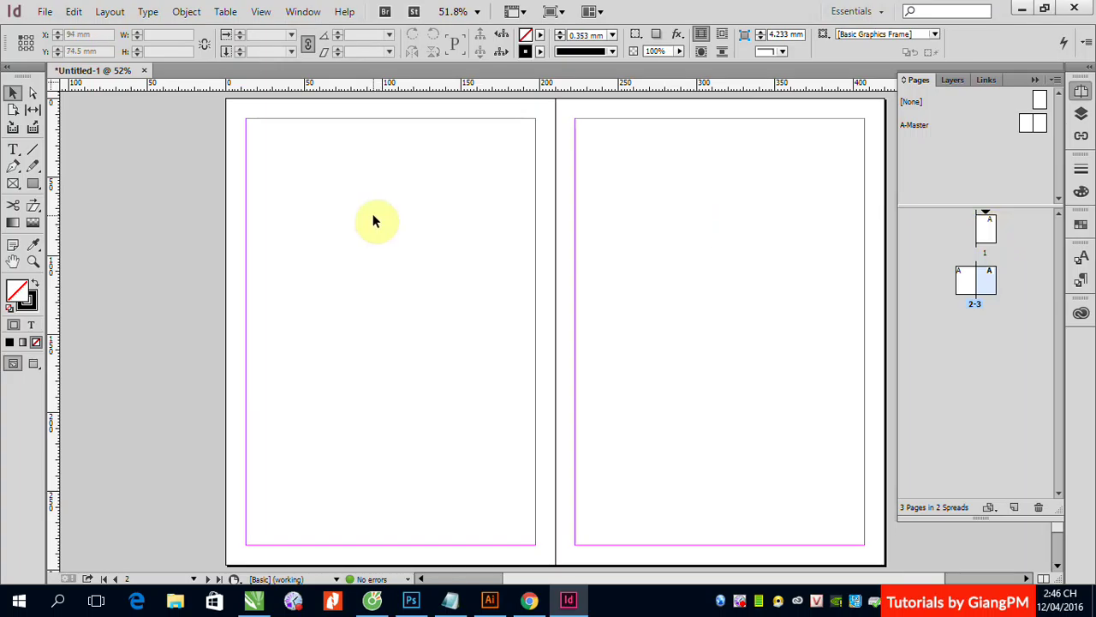
Start inserting multiple pages and set the number of pages to 10
click(101, 15)
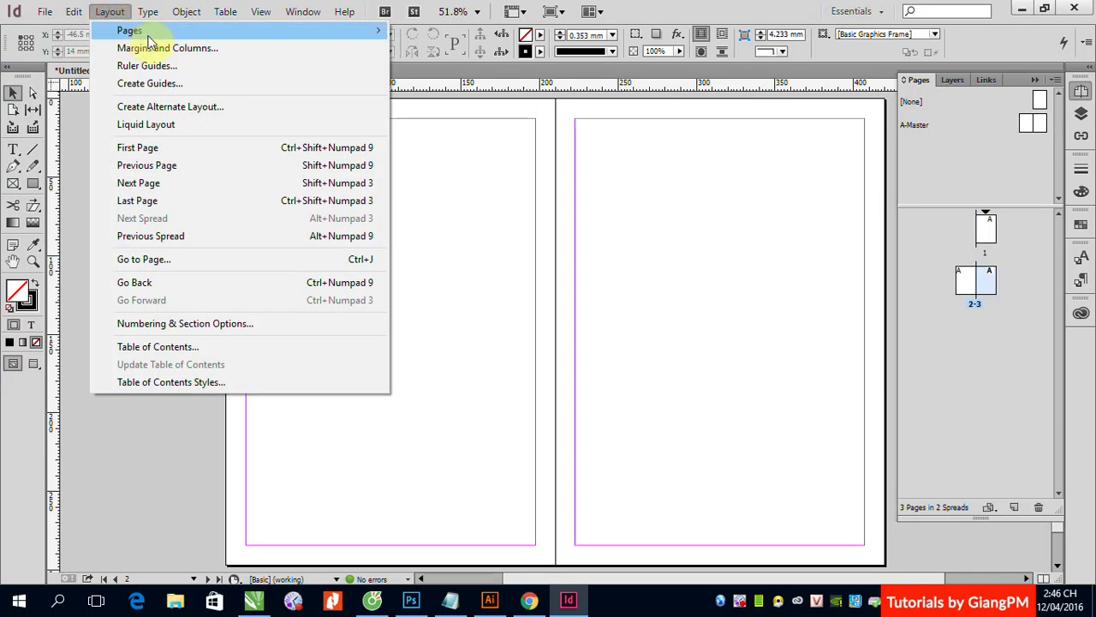
mouse_move(157, 36)
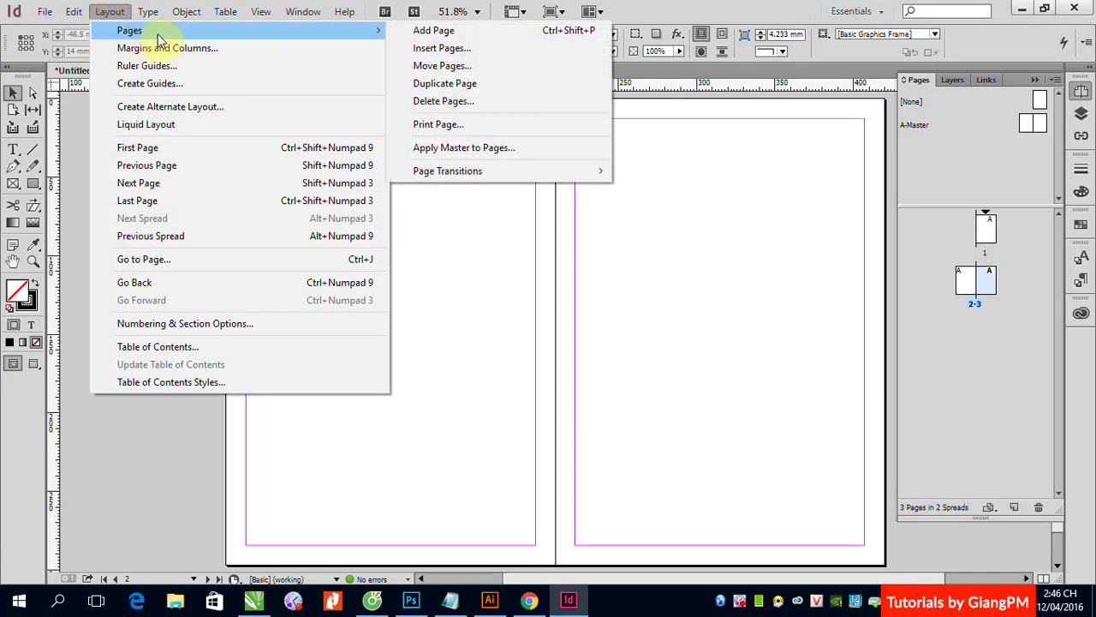
click(435, 49)
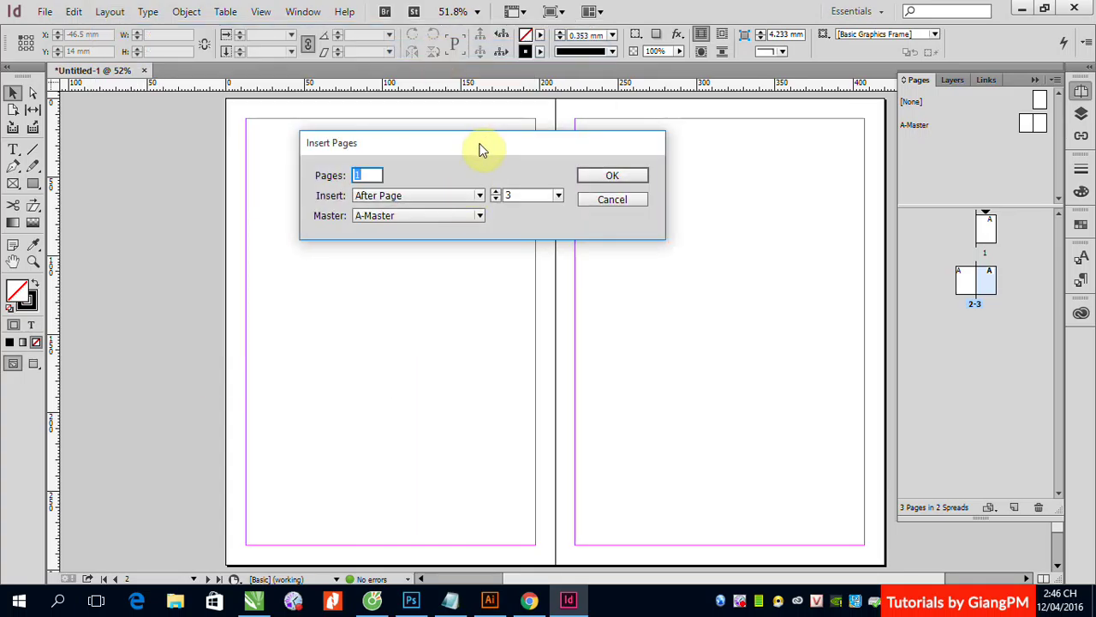
click(363, 174)
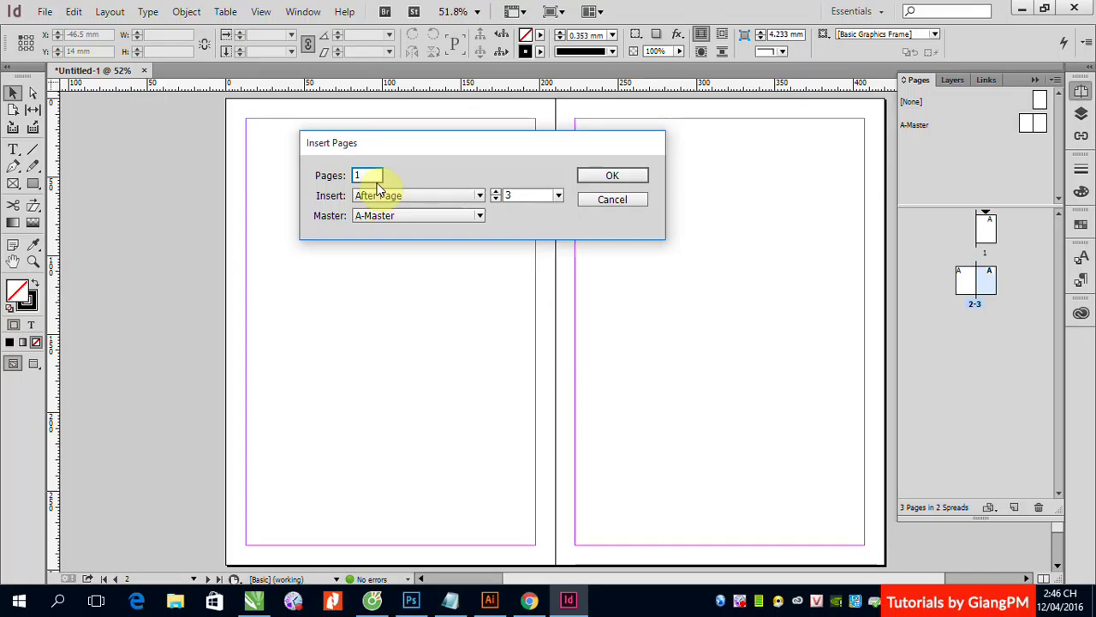
double_click(363, 177)
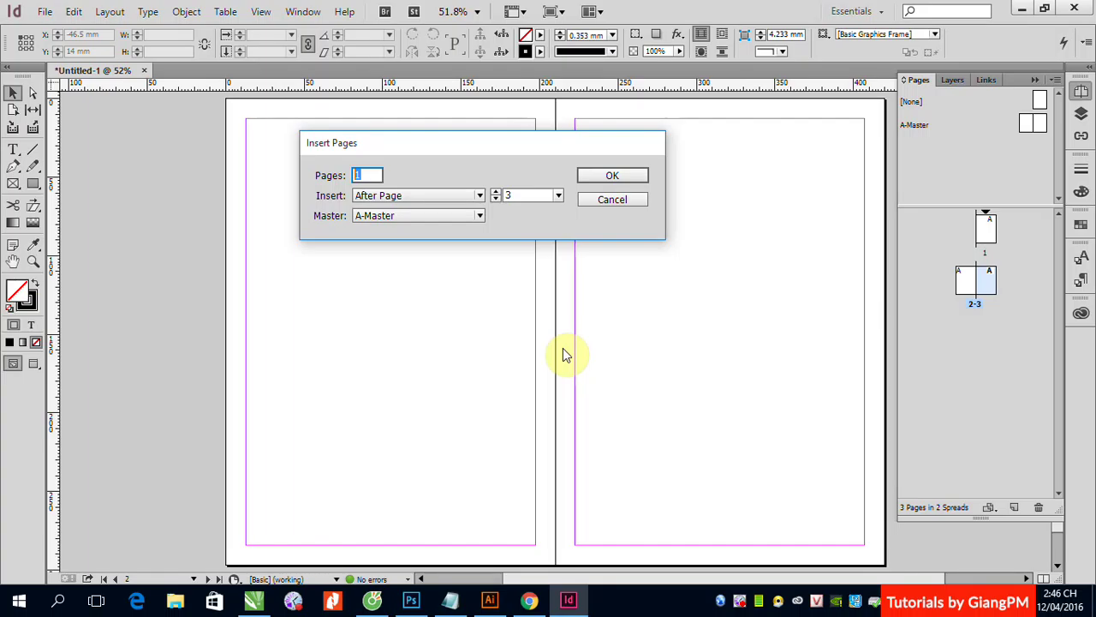
text(10)
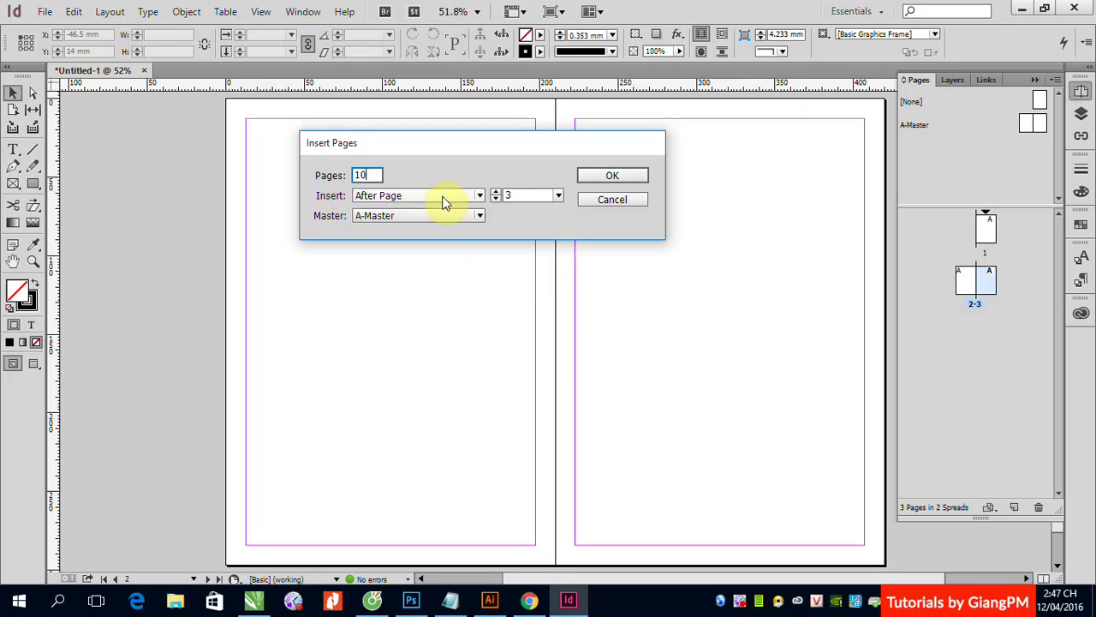
Check the placement and master options, then insert the pages after page 3 with A-Master applied
click(478, 196)
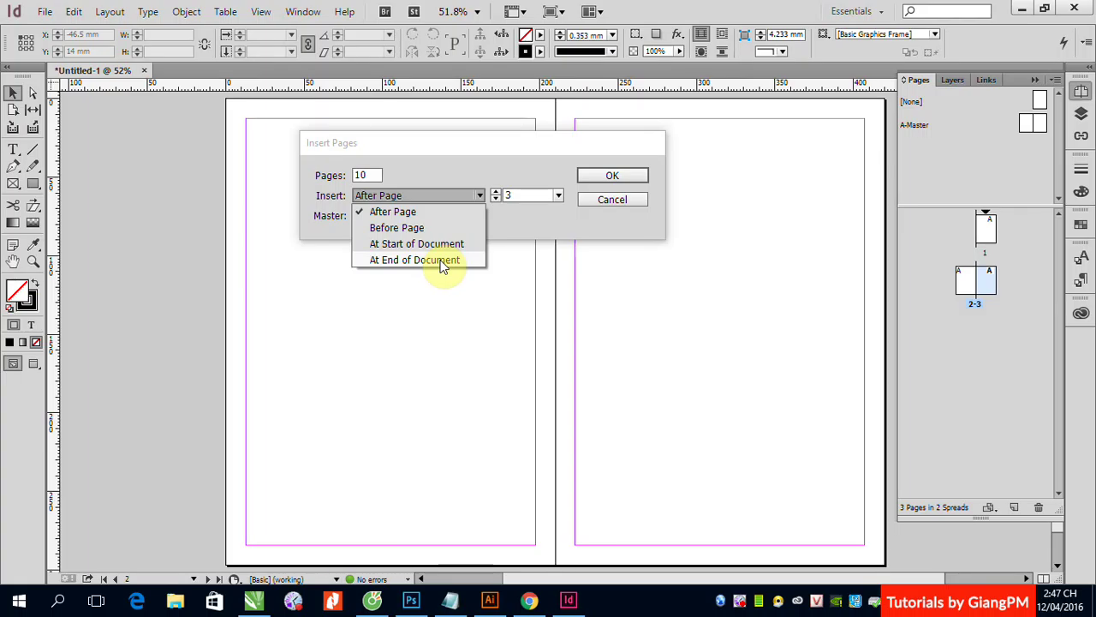
click(365, 172)
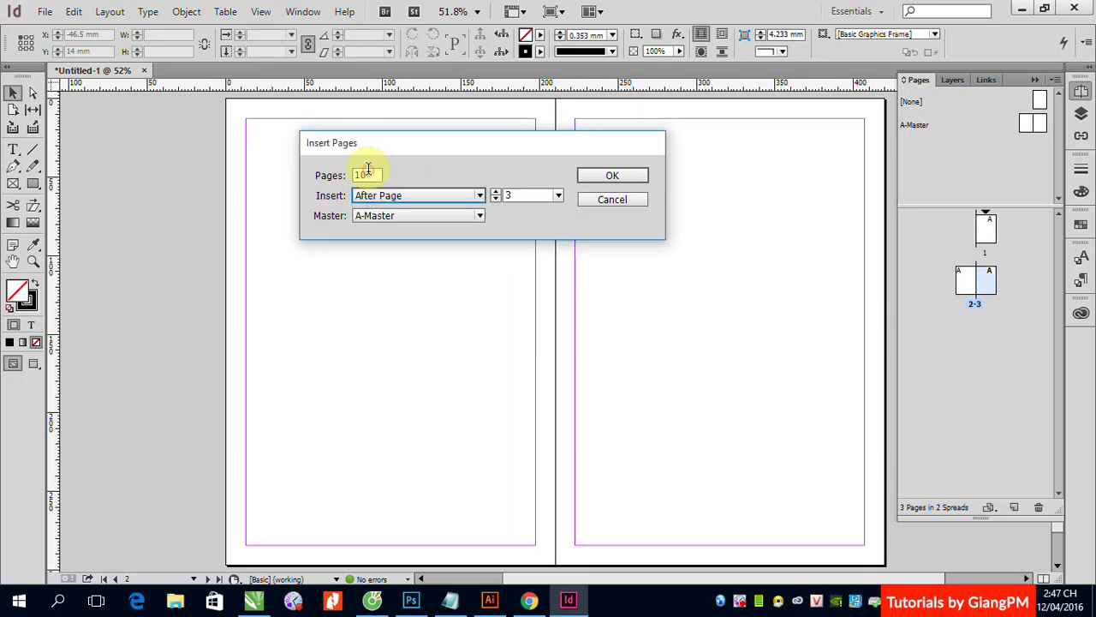
drag(355, 172, 449, 161)
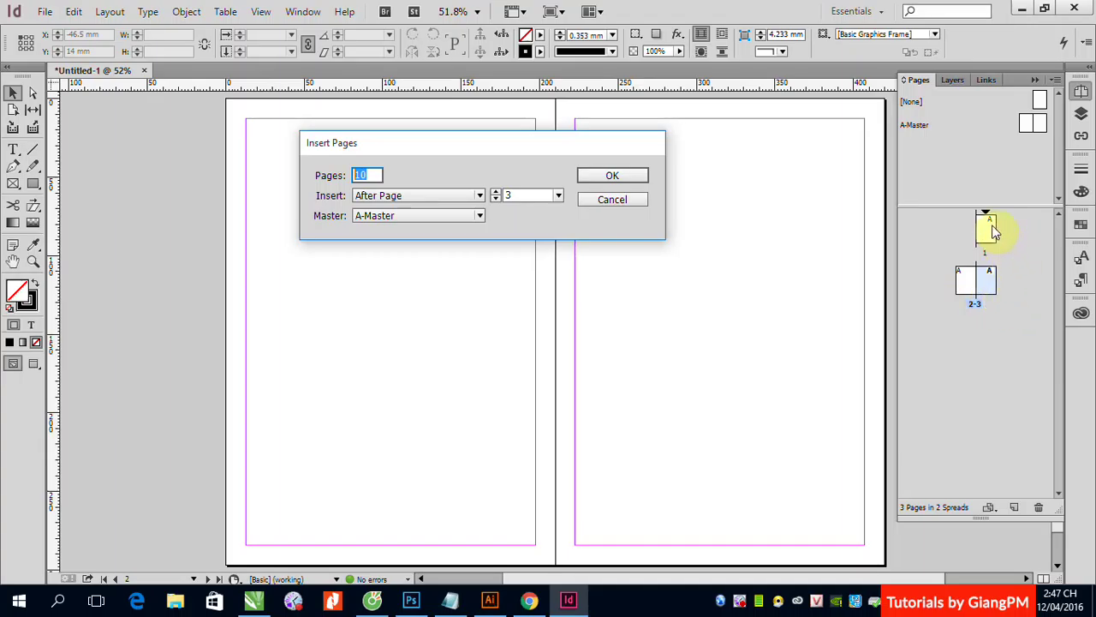
click(978, 305)
click(996, 286)
click(481, 216)
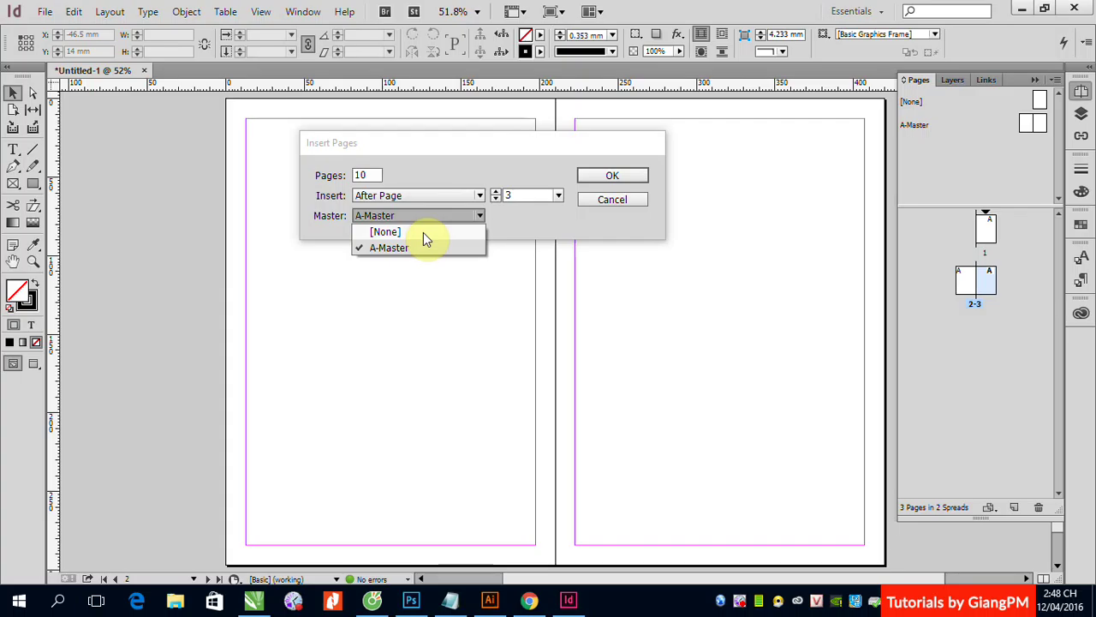
click(578, 226)
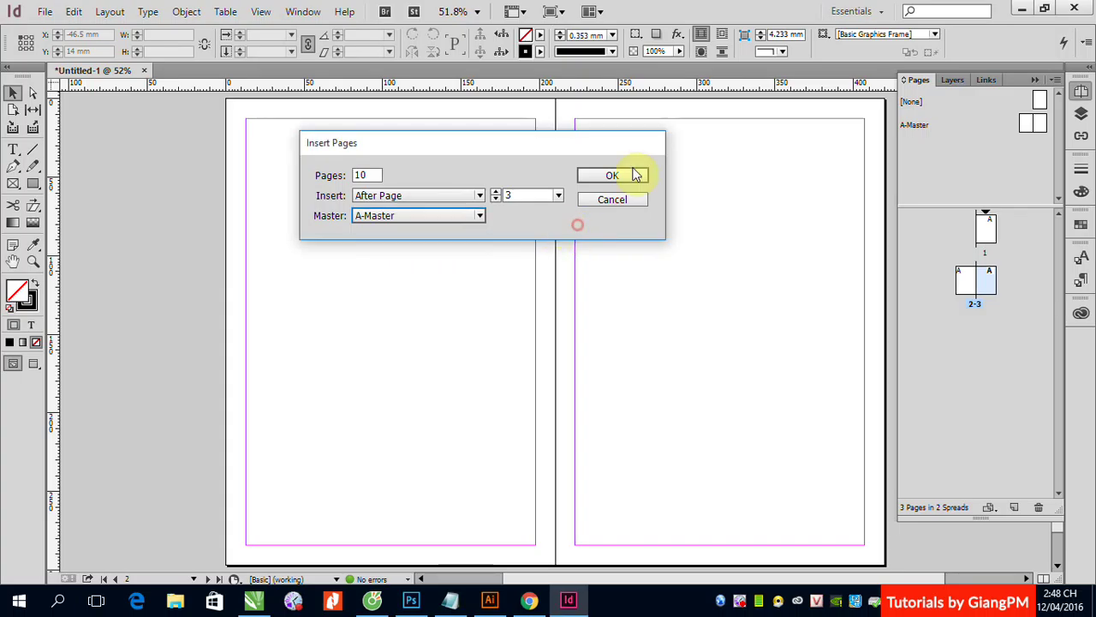
click(617, 180)
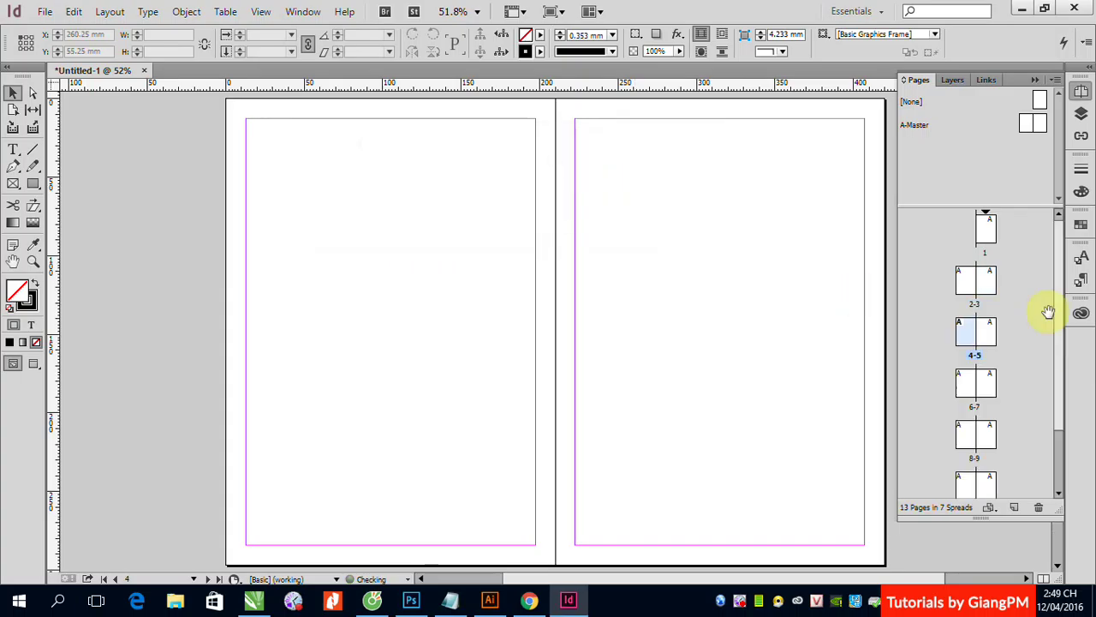
Look through all the spreads in the Pages panel, selecting page 3 along the way
scroll(1039, 384, down, 2)
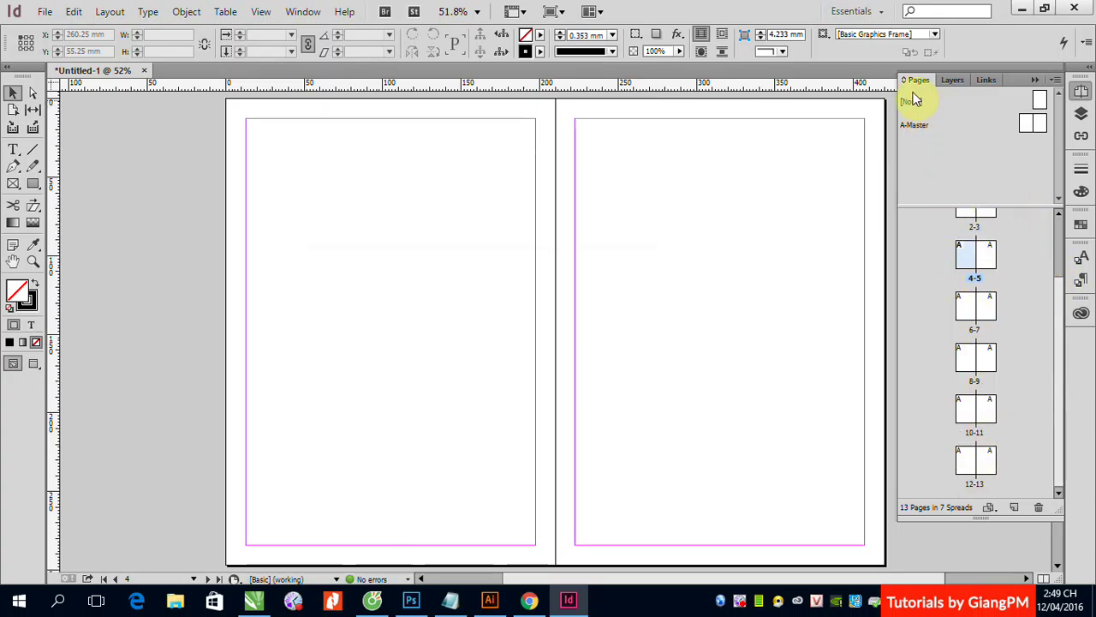
click(986, 269)
scroll(1060, 257, up, 2)
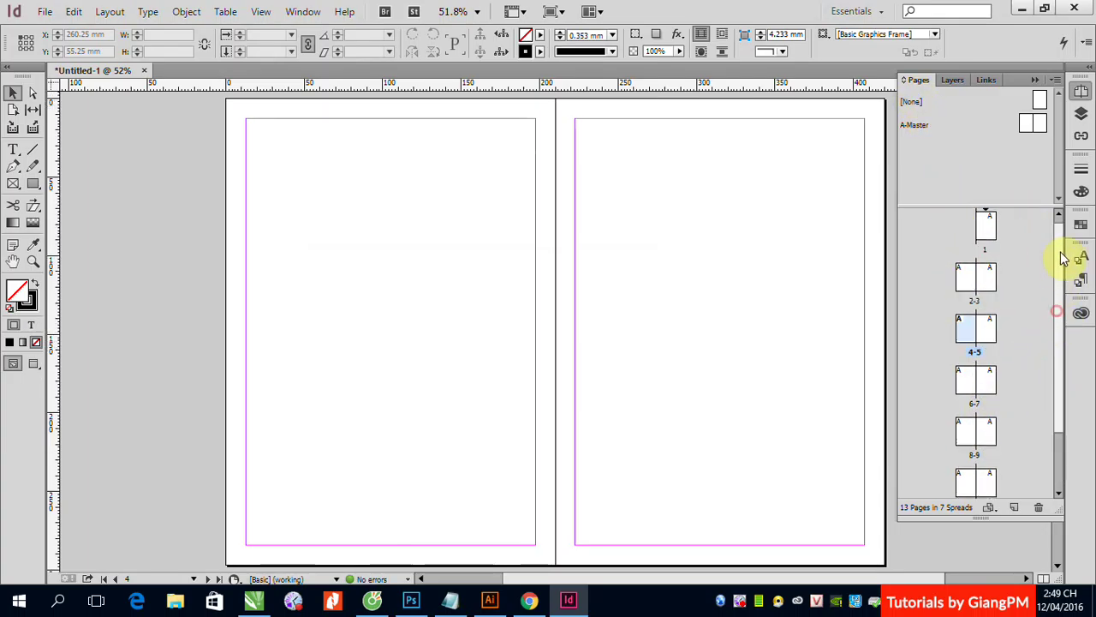
scroll(1068, 276, down, 2)
scroll(1068, 276, up, 2)
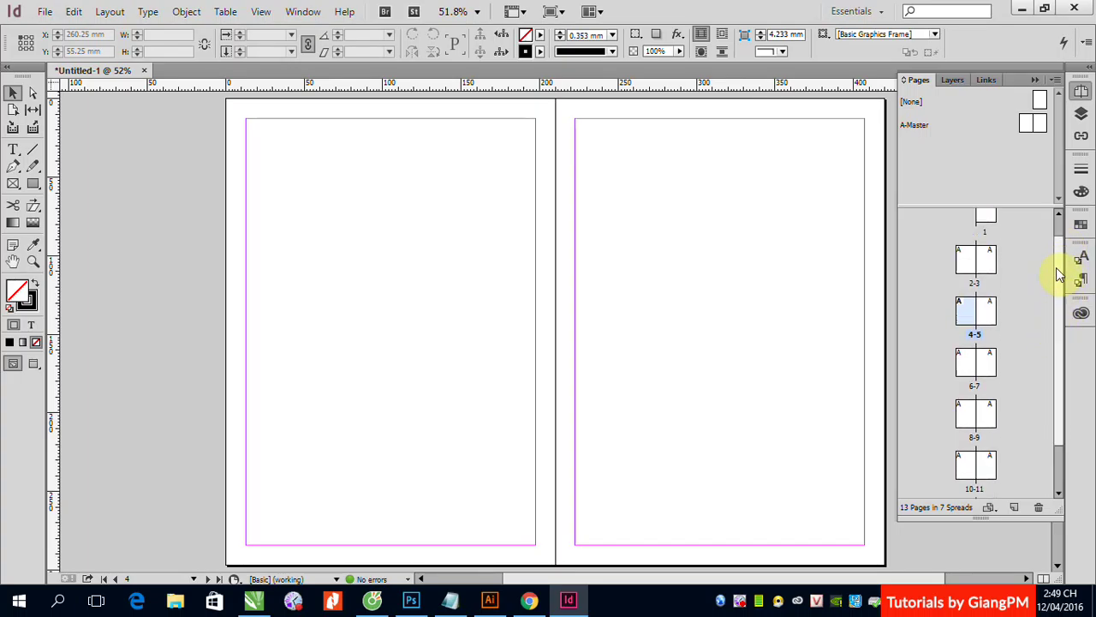
click(987, 281)
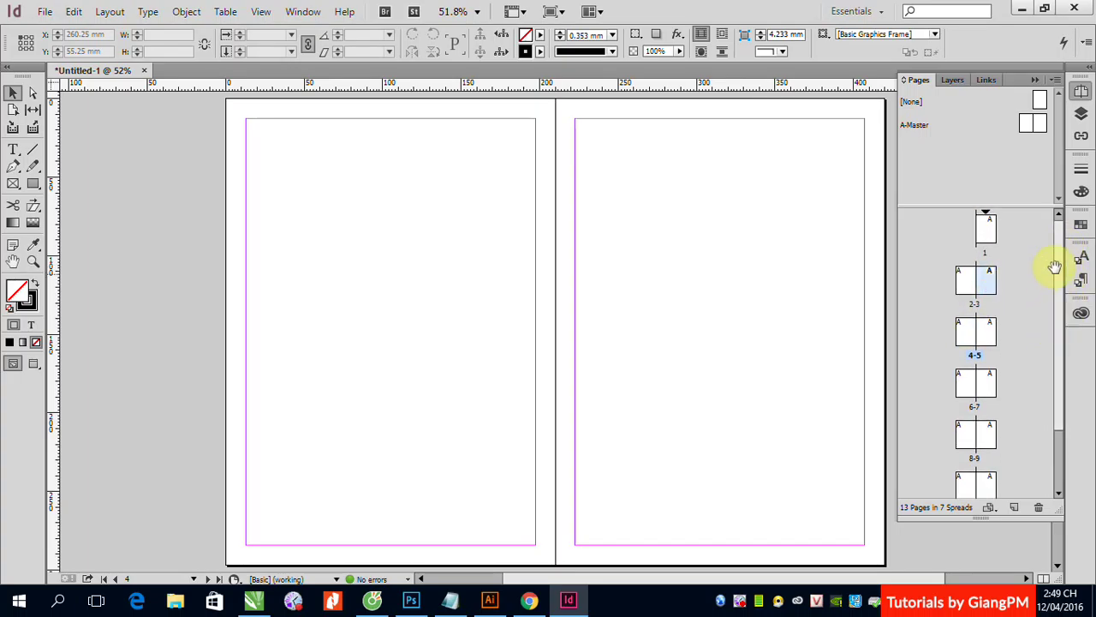
scroll(1062, 308, down, 3)
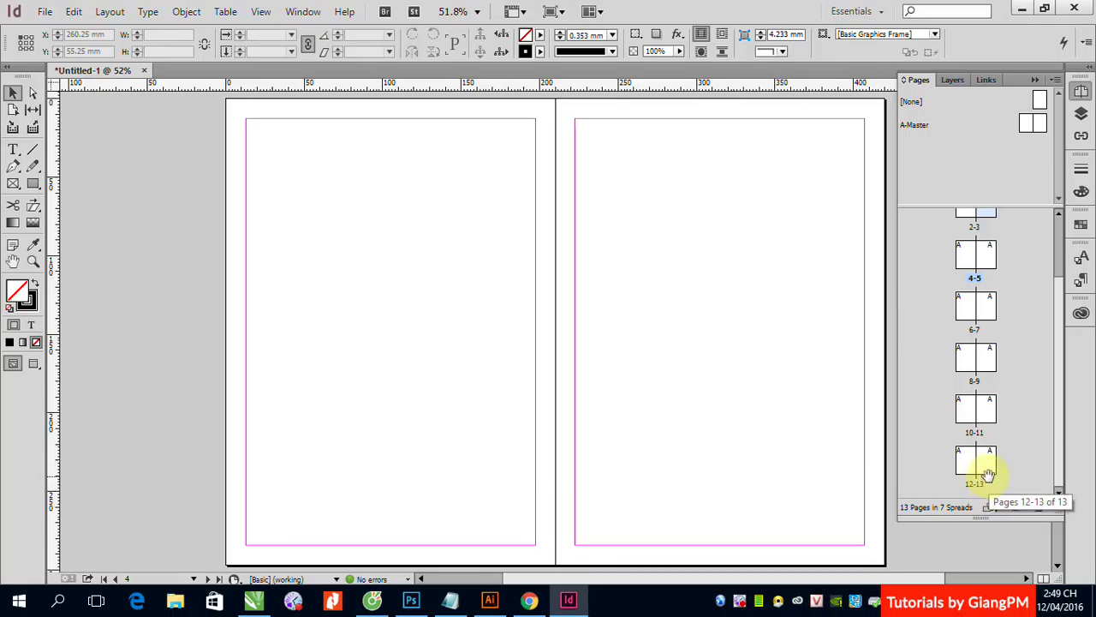
click(105, 13)
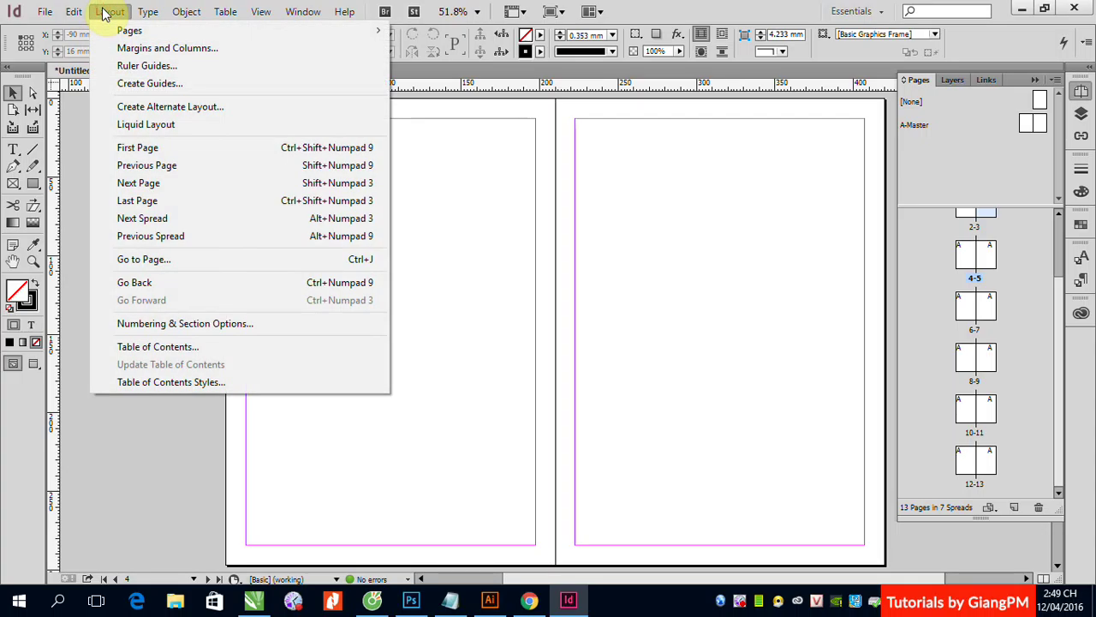
mouse_move(137, 30)
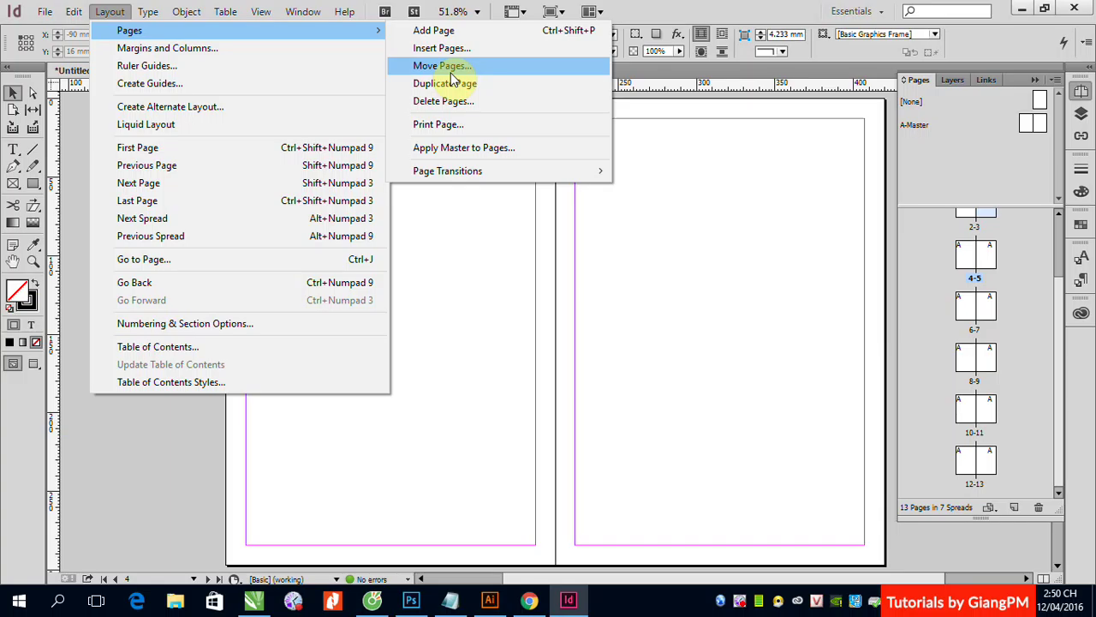
click(659, 248)
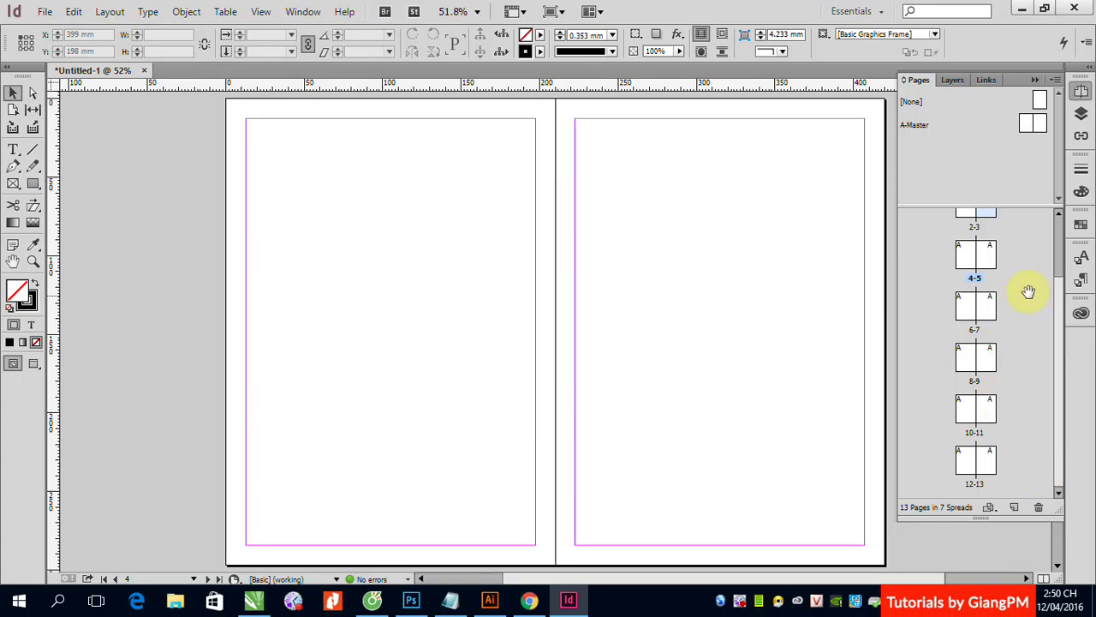
Draw a rectangle about 124 x 93 mm in the upper part of page 5 and fill it with magenta C=0 M=100 Y=0 K=0
click(33, 185)
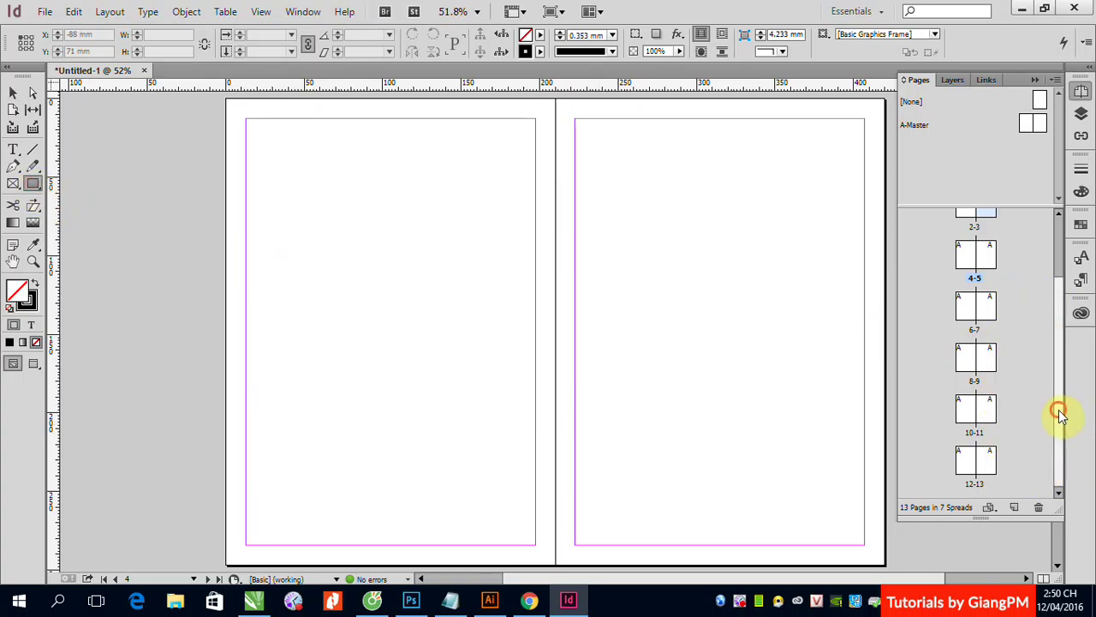
drag(1059, 307, 1062, 285)
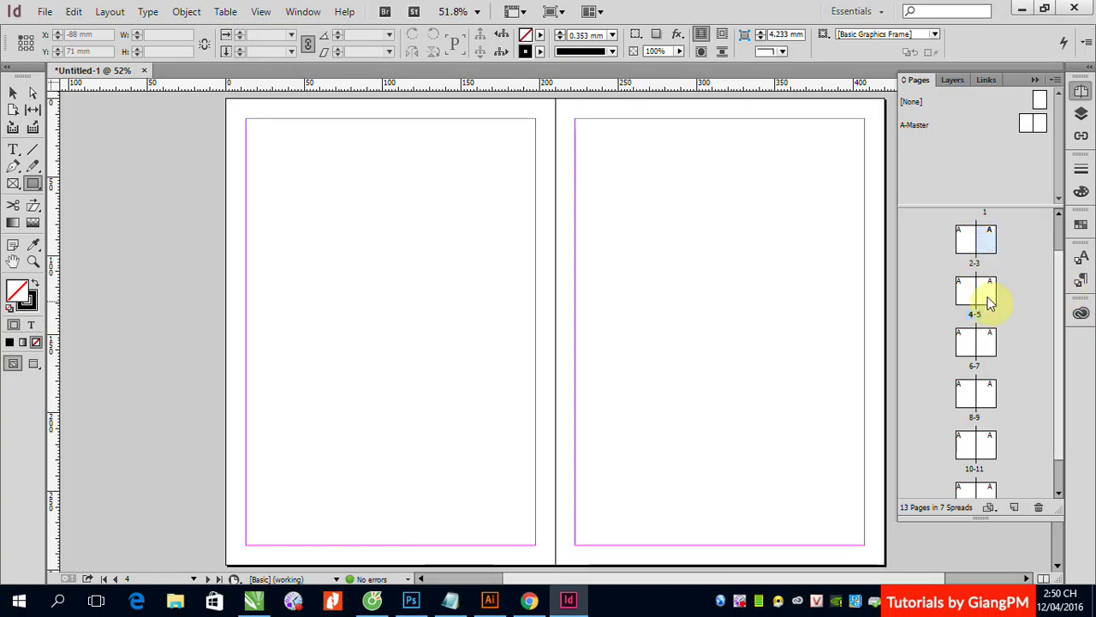
double_click(991, 301)
drag(430, 178, 624, 324)
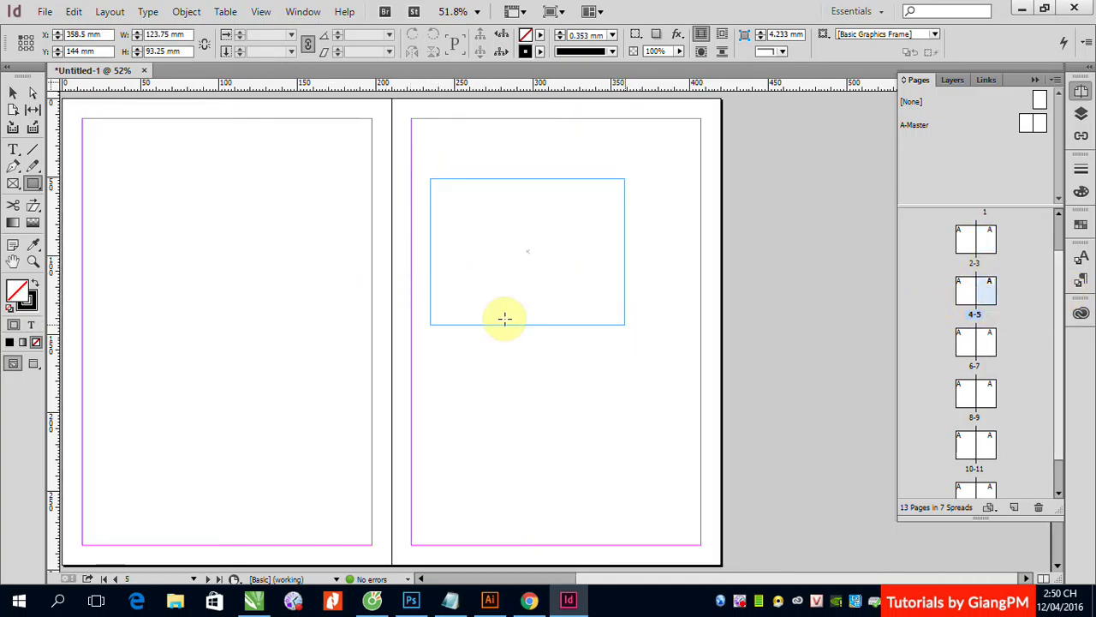
click(1082, 221)
drag(960, 328, 509, 264)
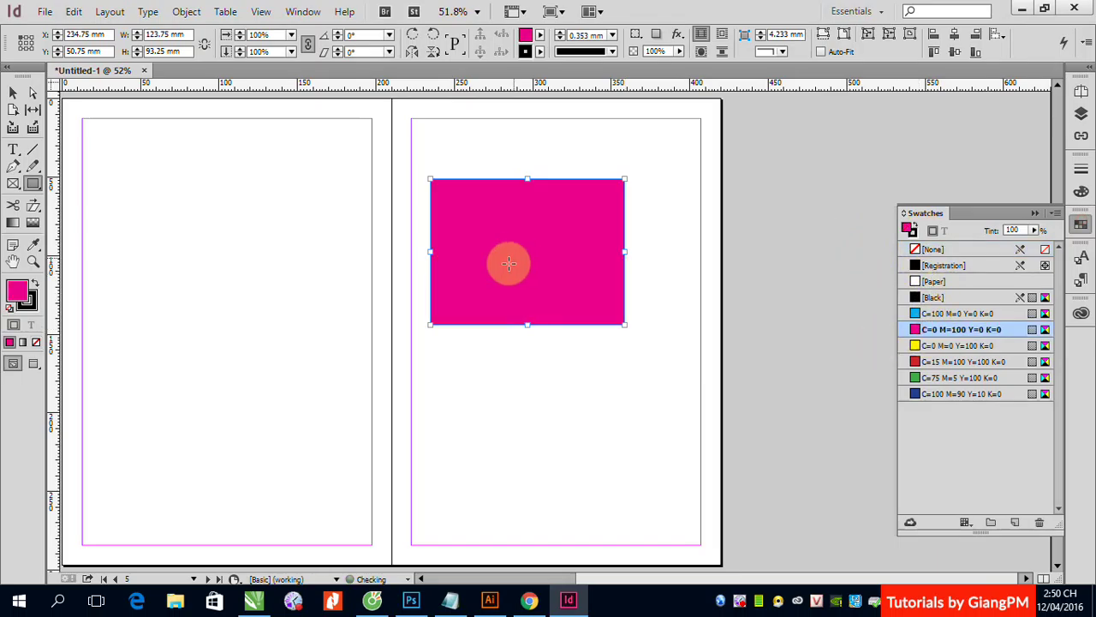
Draw a rectangle about 104 x 76 mm in the upper part of page 4 and fill it with cyan C=100 M=0 Y=0 K=0
drag(128, 180, 291, 298)
click(914, 314)
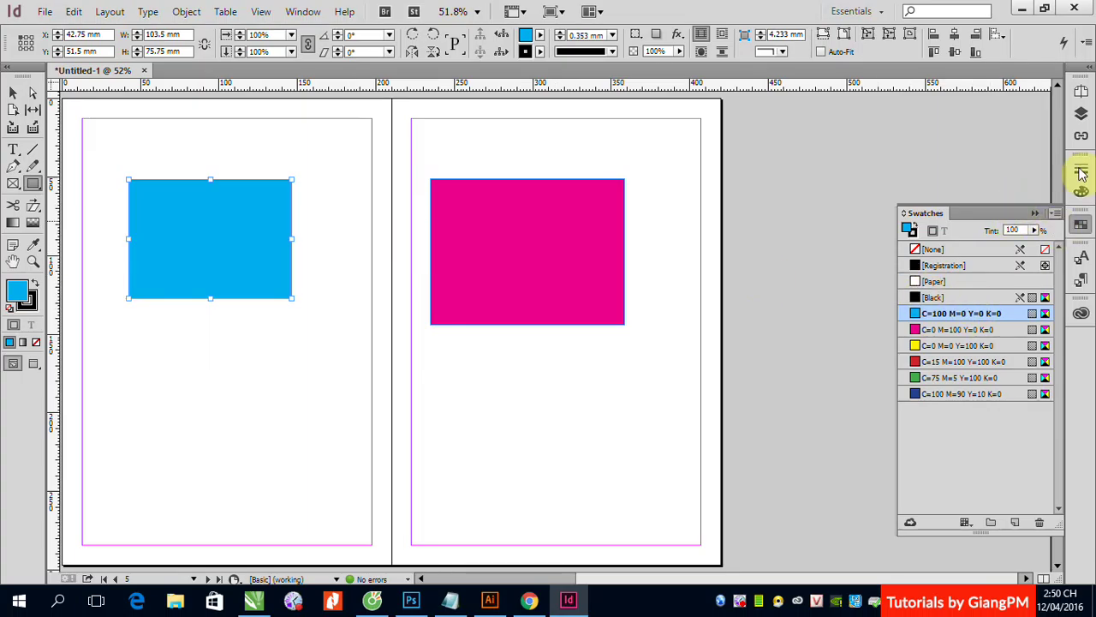
Go to page 11 and draw a circle about 108 mm in diameter near its middle with the Ellipse tool
click(1081, 91)
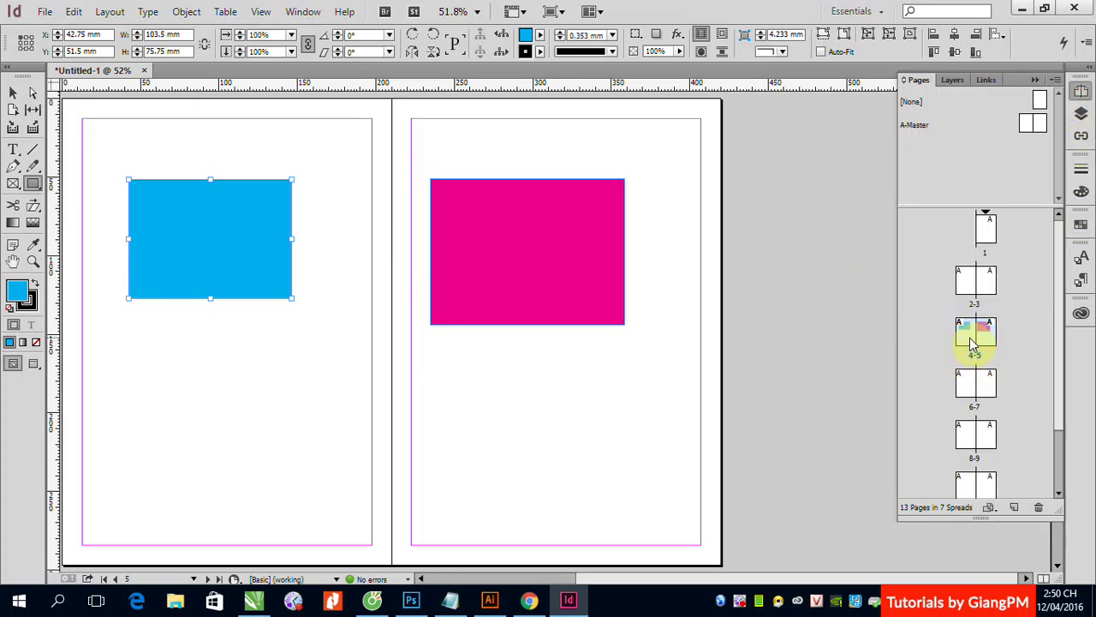
click(973, 344)
drag(1062, 374, 1057, 455)
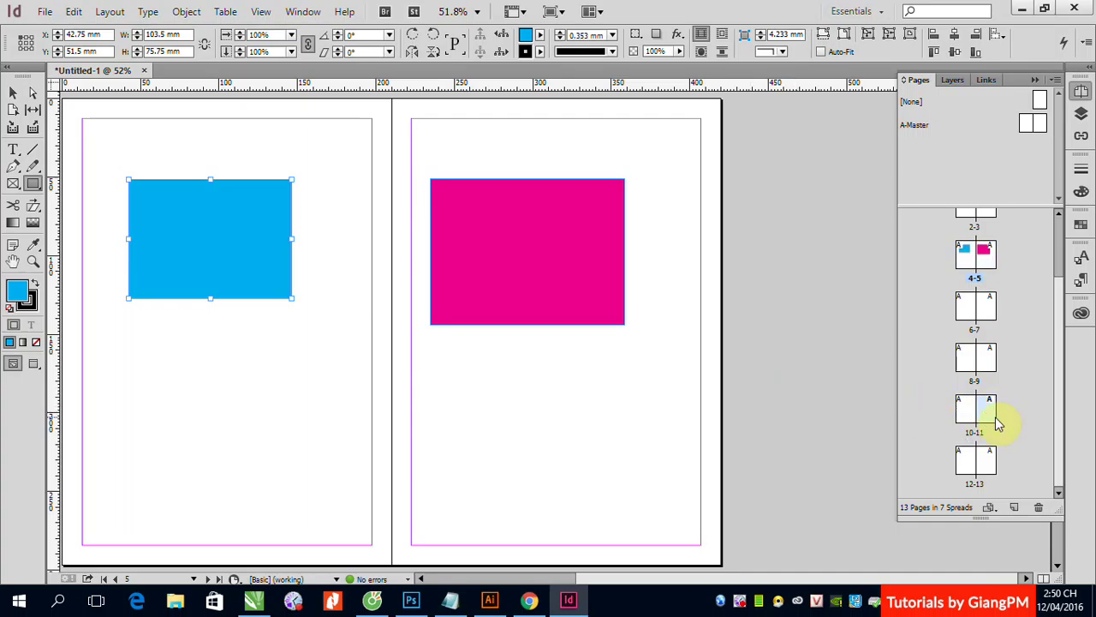
click(988, 415)
click(988, 416)
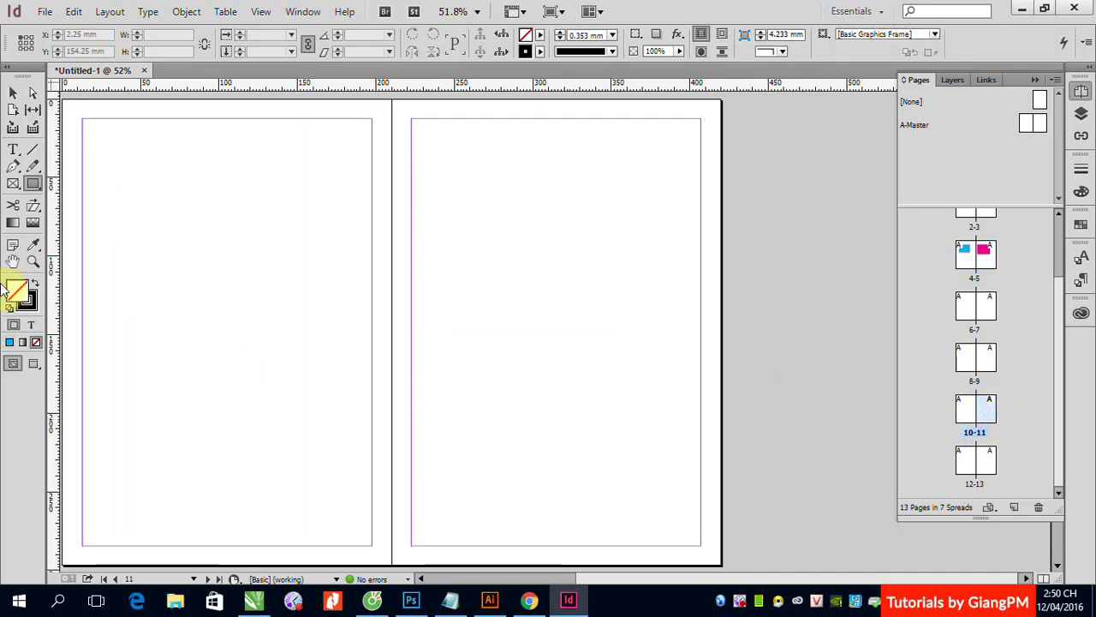
click(30, 185)
drag(31, 185, 65, 206)
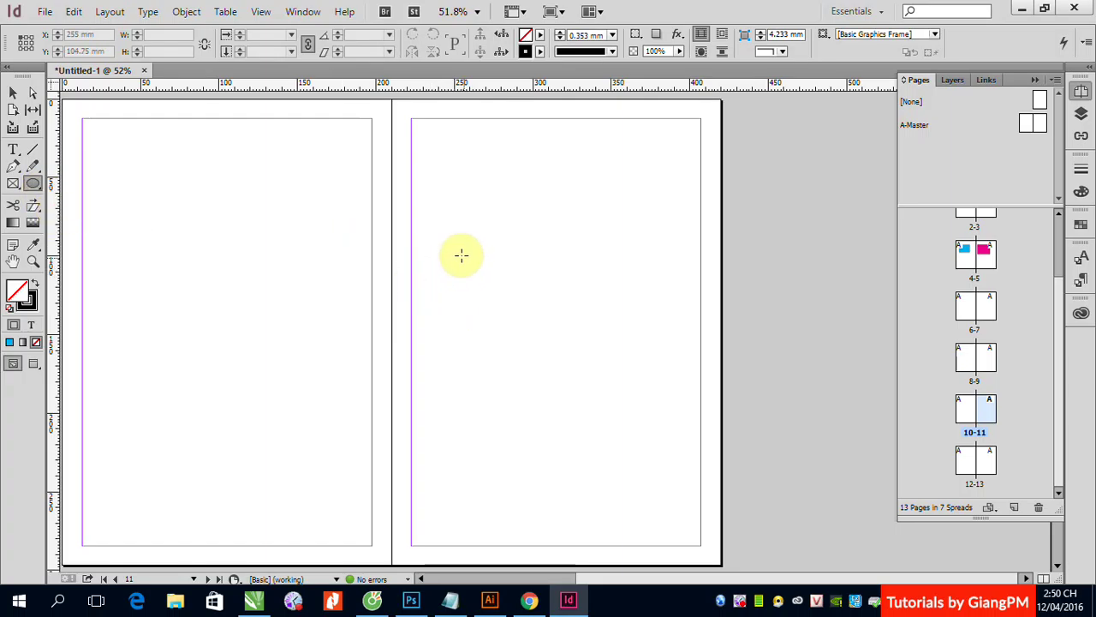
drag(465, 257, 635, 424)
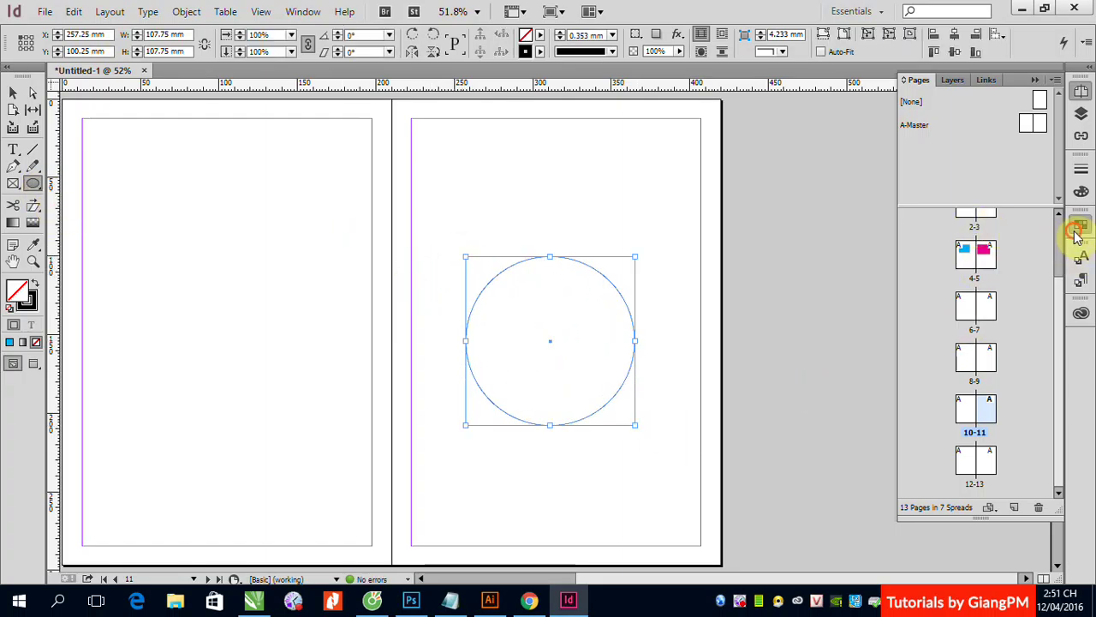
Fill the circle on page 11 with the red swatch C=15 M=100 Y=100 K=0
click(1080, 225)
click(934, 361)
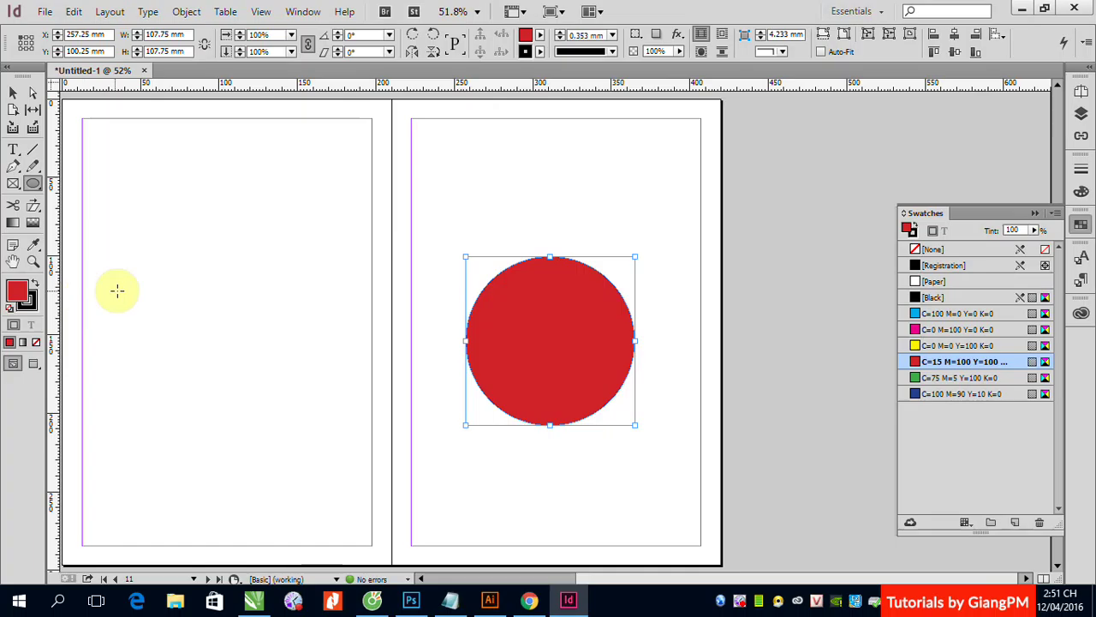
Draw a circle about 103 mm in diameter near the middle of page 10 and fill it with green C=75 M=5 Y=100 K=0
drag(132, 272, 323, 434)
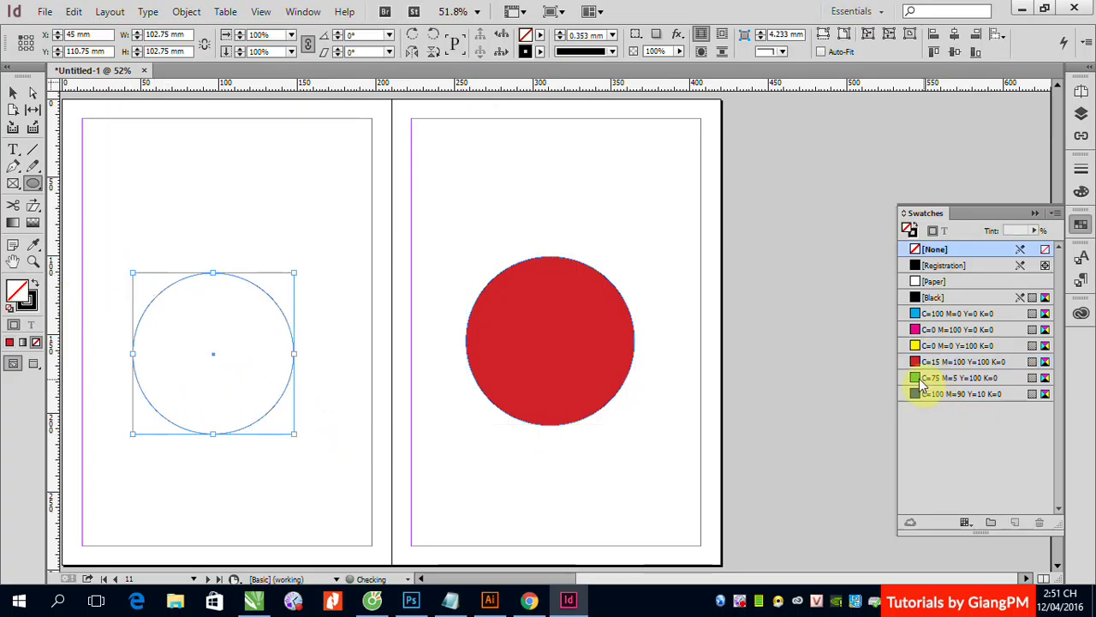
click(933, 377)
click(13, 92)
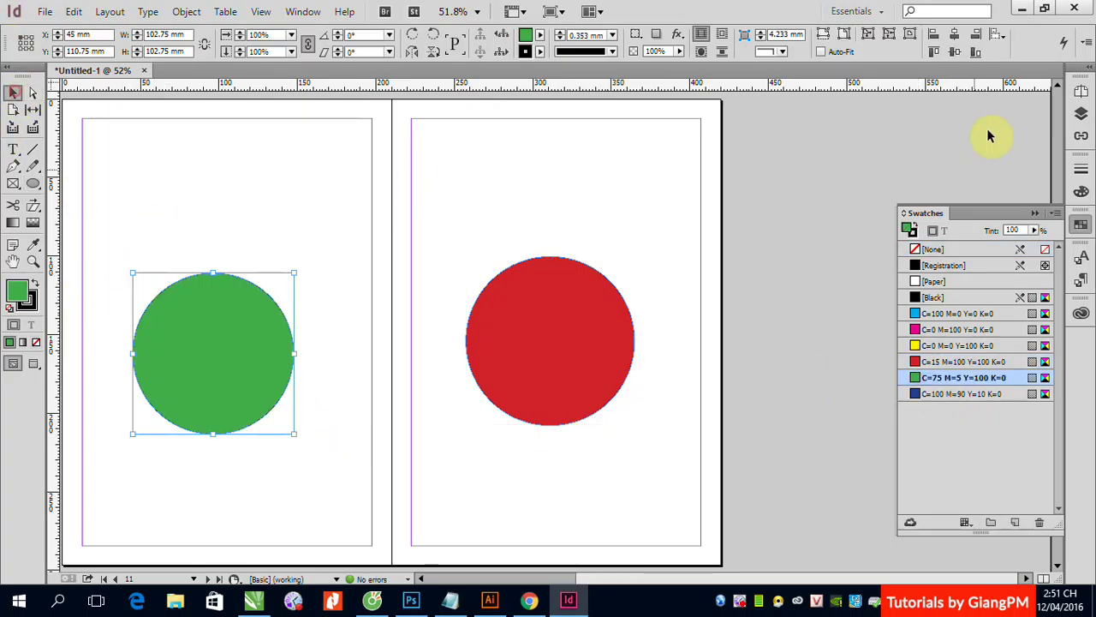
Go to page 10, start the Move Pages command and set the pages to move to 10-11
click(1080, 92)
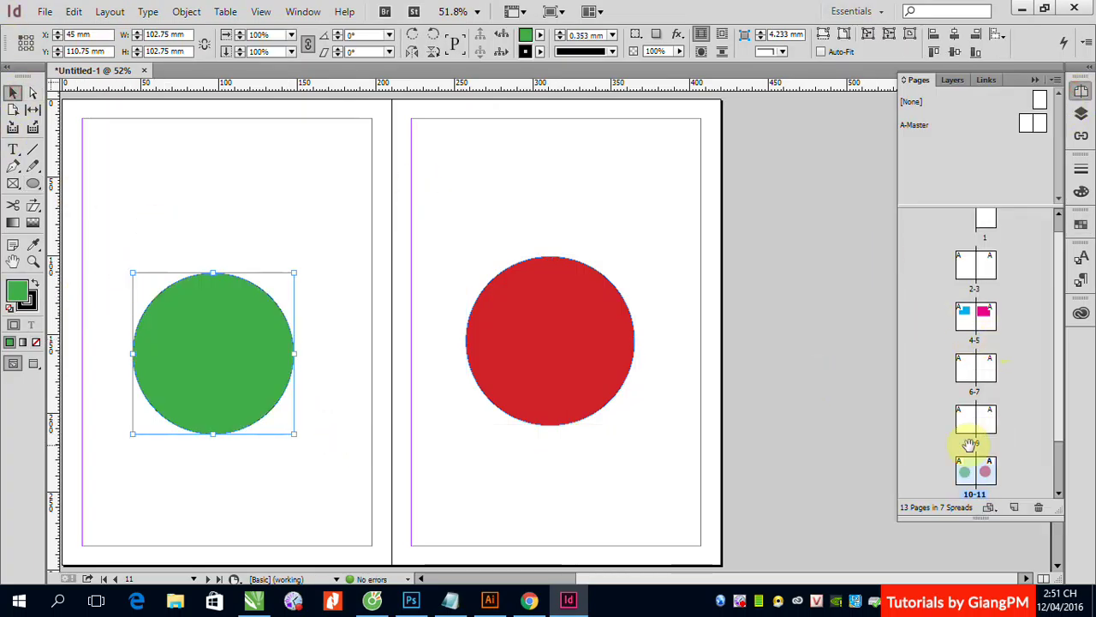
click(965, 476)
double_click(965, 476)
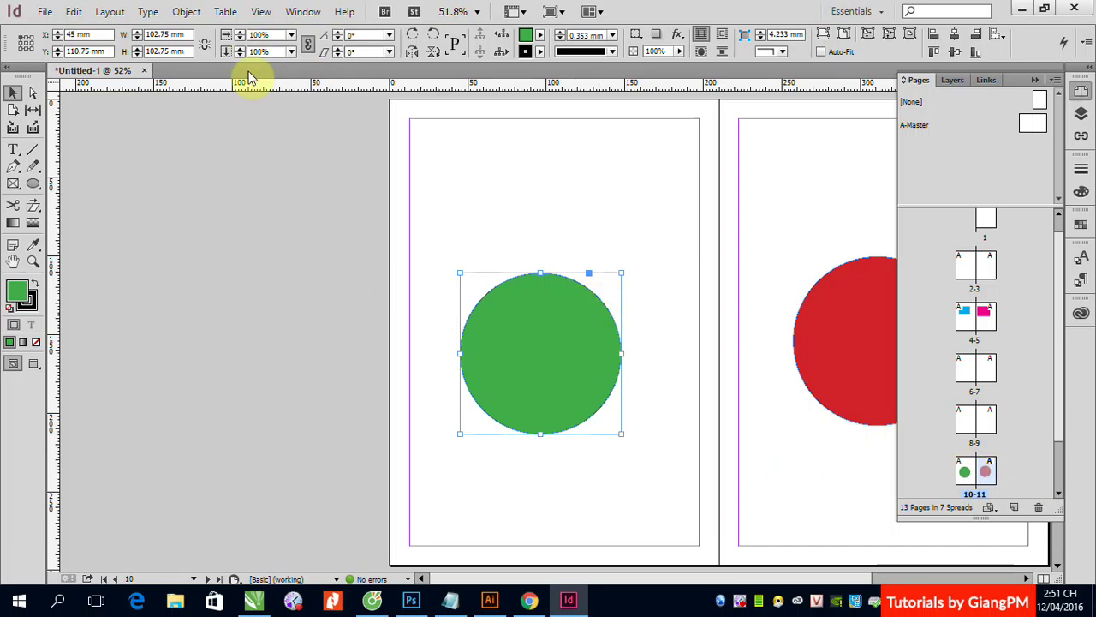
click(115, 14)
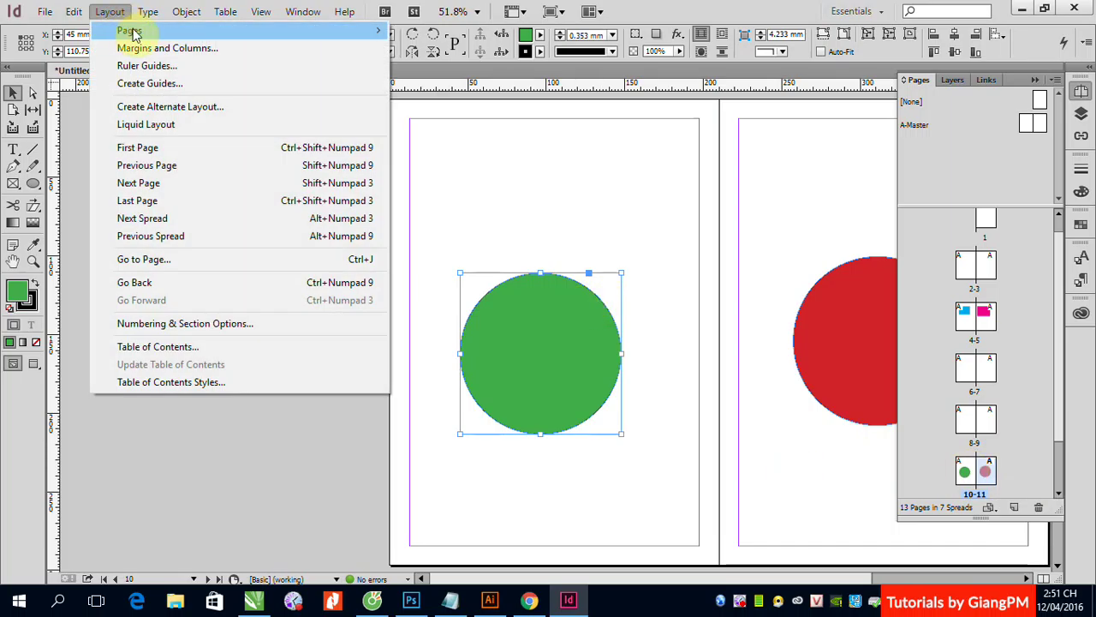
mouse_move(133, 31)
click(459, 67)
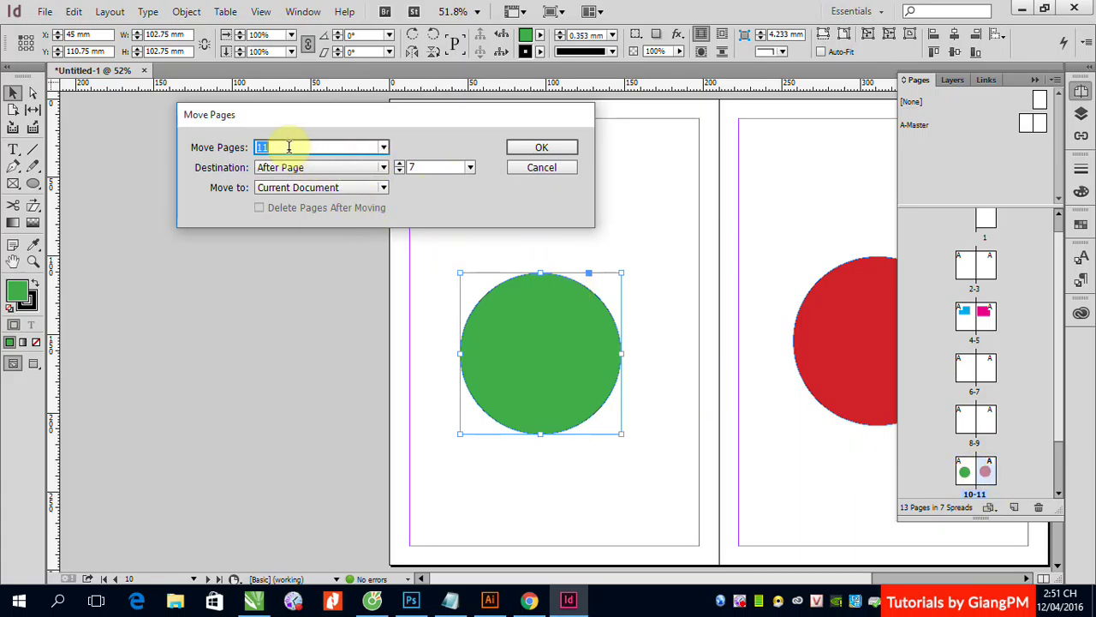
text(10)
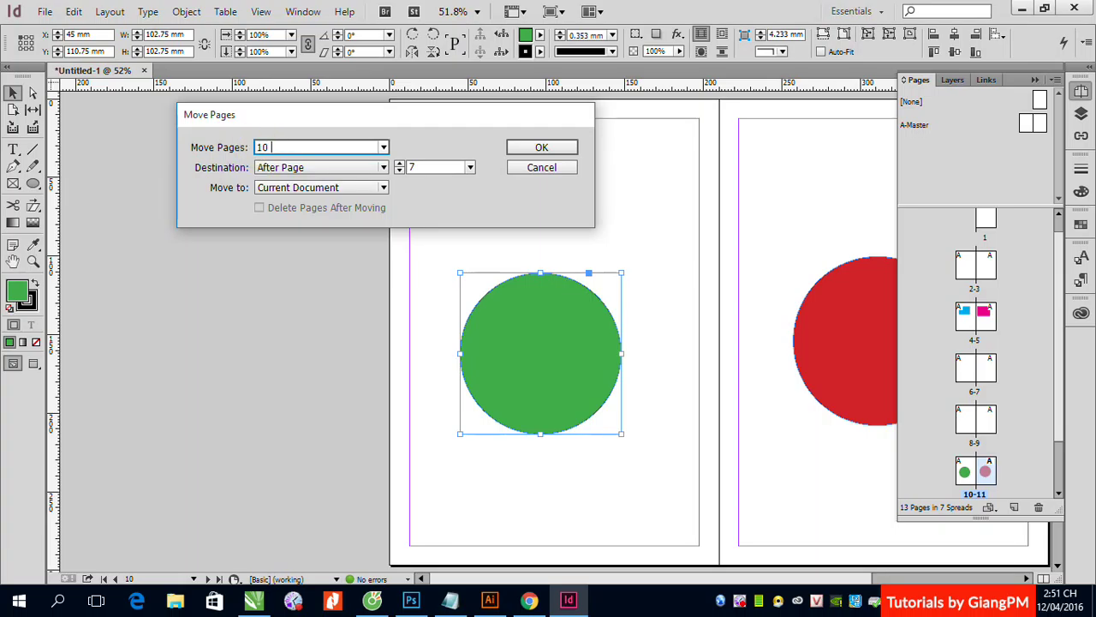
text( - 11)
click(272, 146)
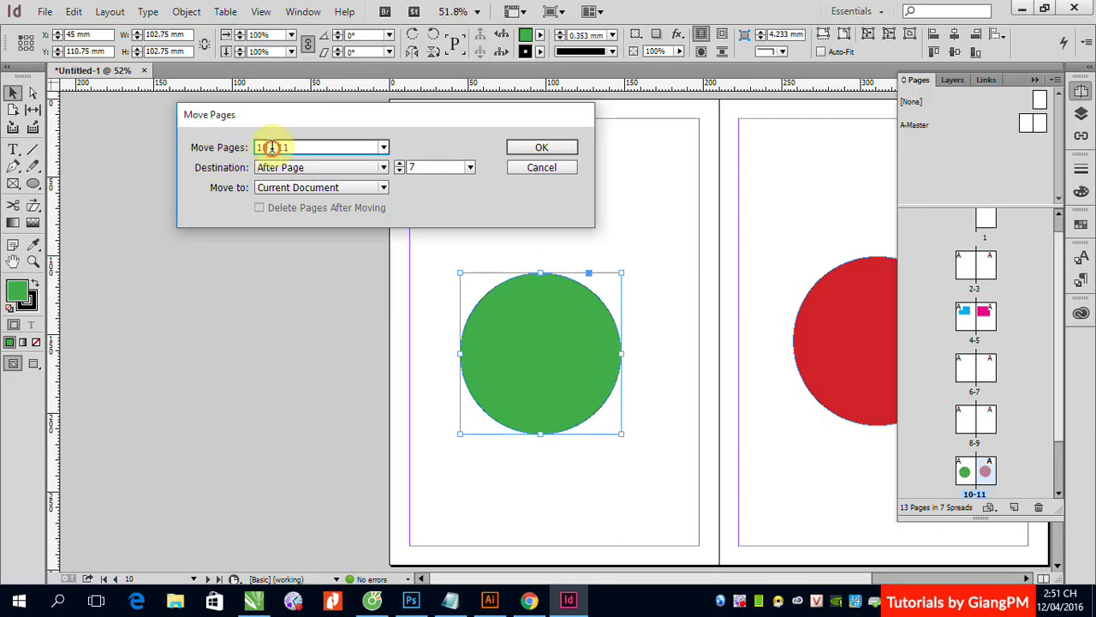
click(274, 147)
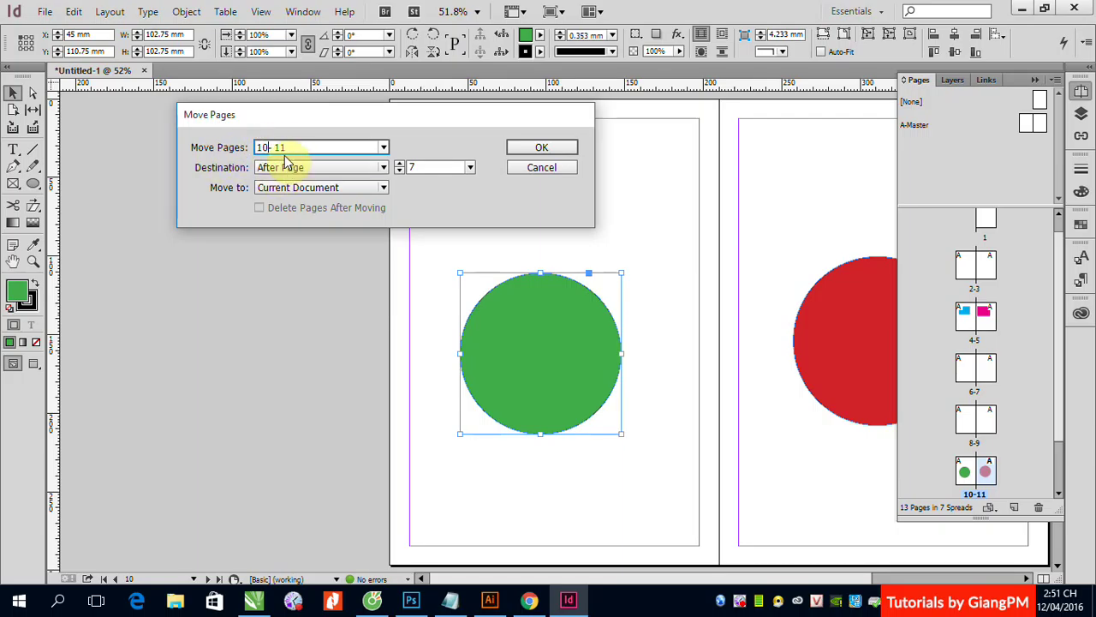
key(BackSpace)
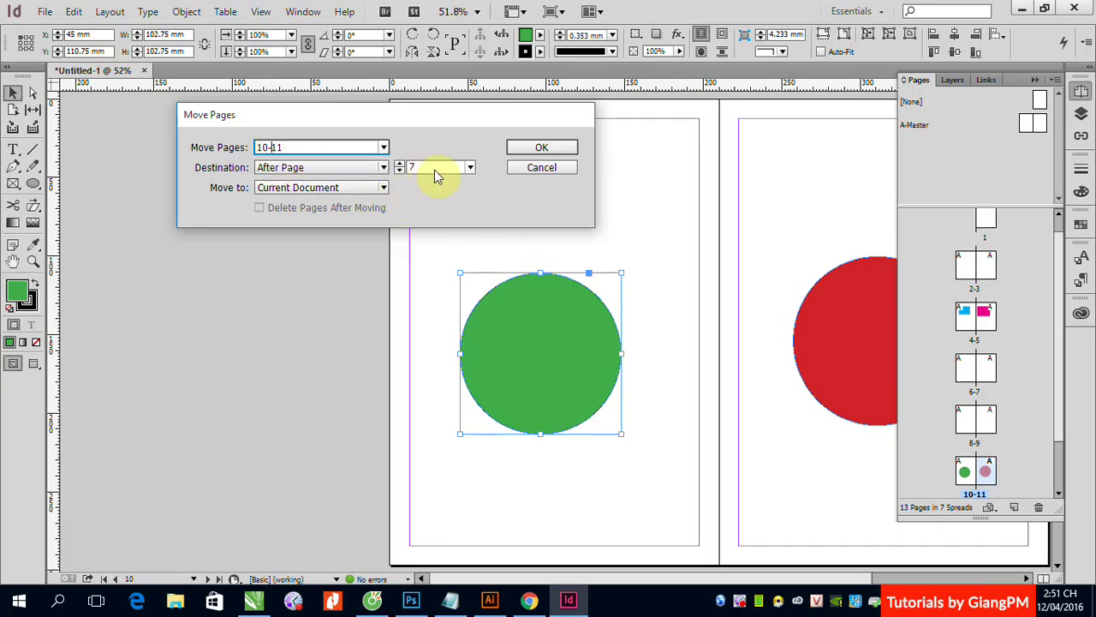
Move the chosen pages to before page 4 in the current document and go to the moved spread at pages 4-5
click(470, 168)
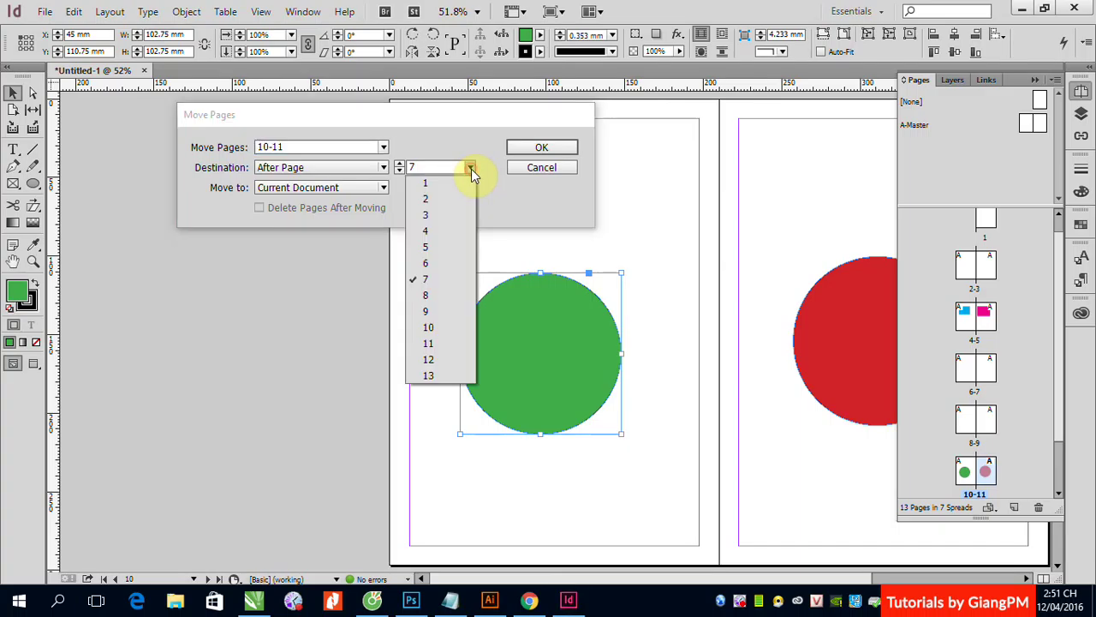
click(440, 231)
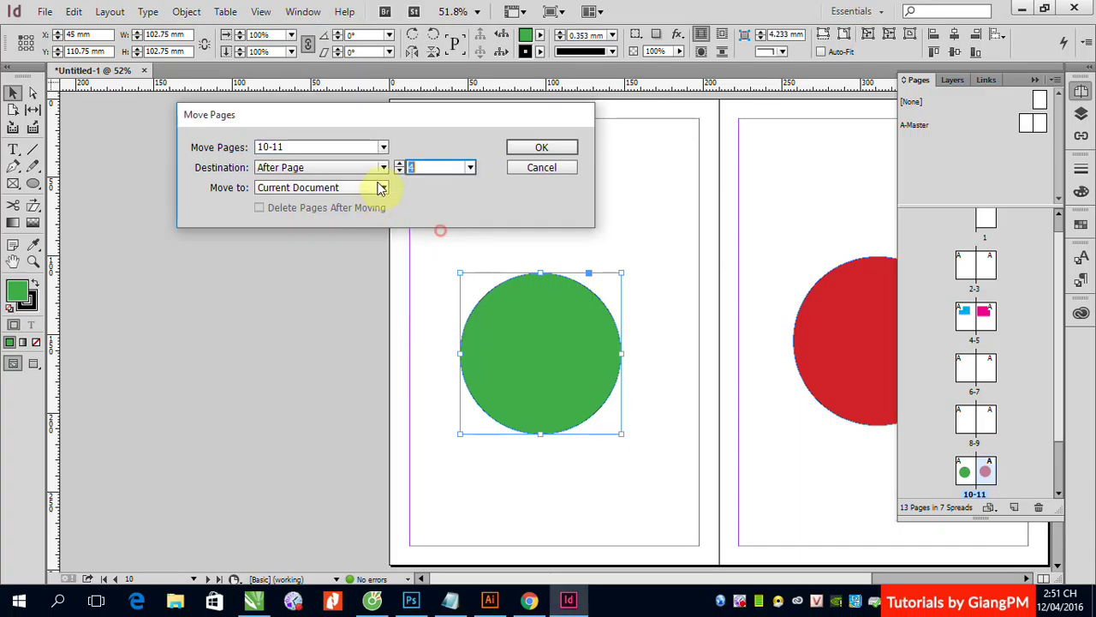
click(382, 167)
click(349, 199)
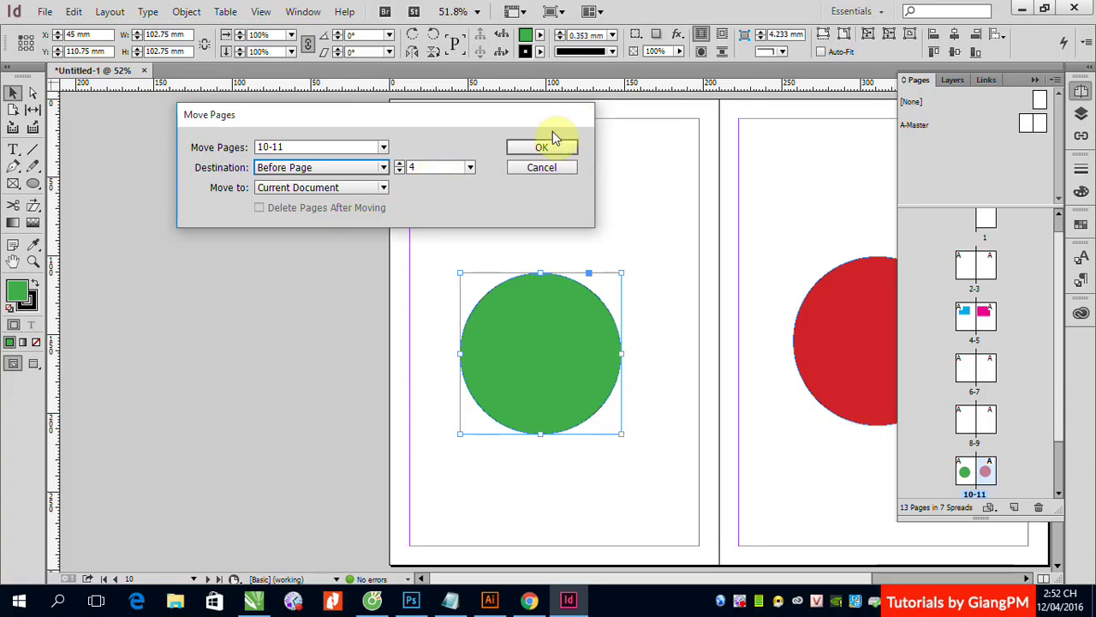
click(384, 188)
click(385, 188)
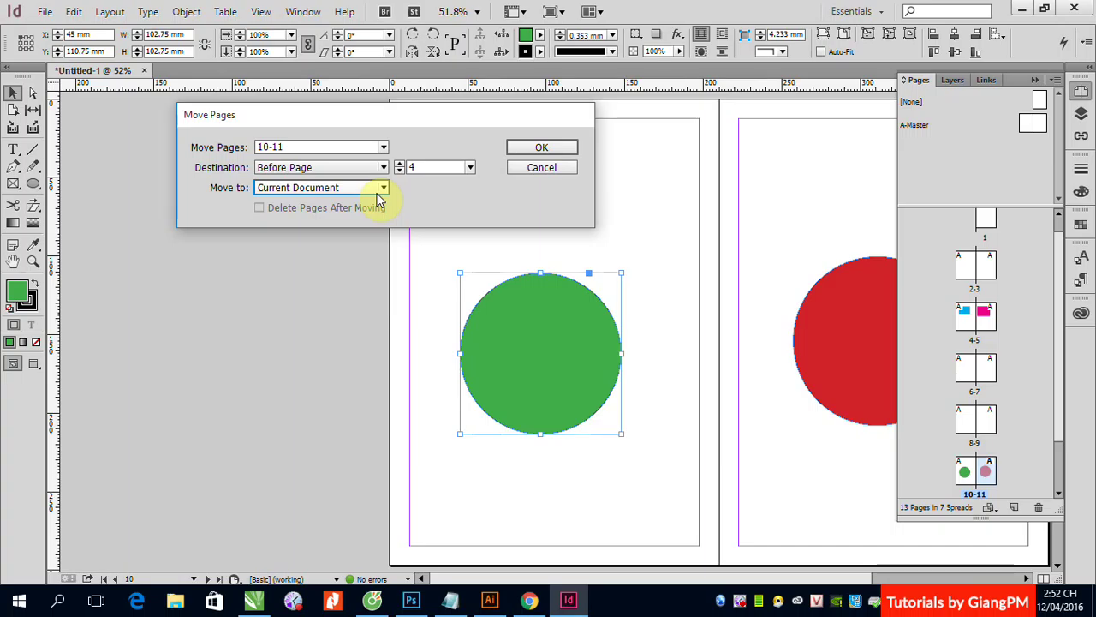
click(542, 148)
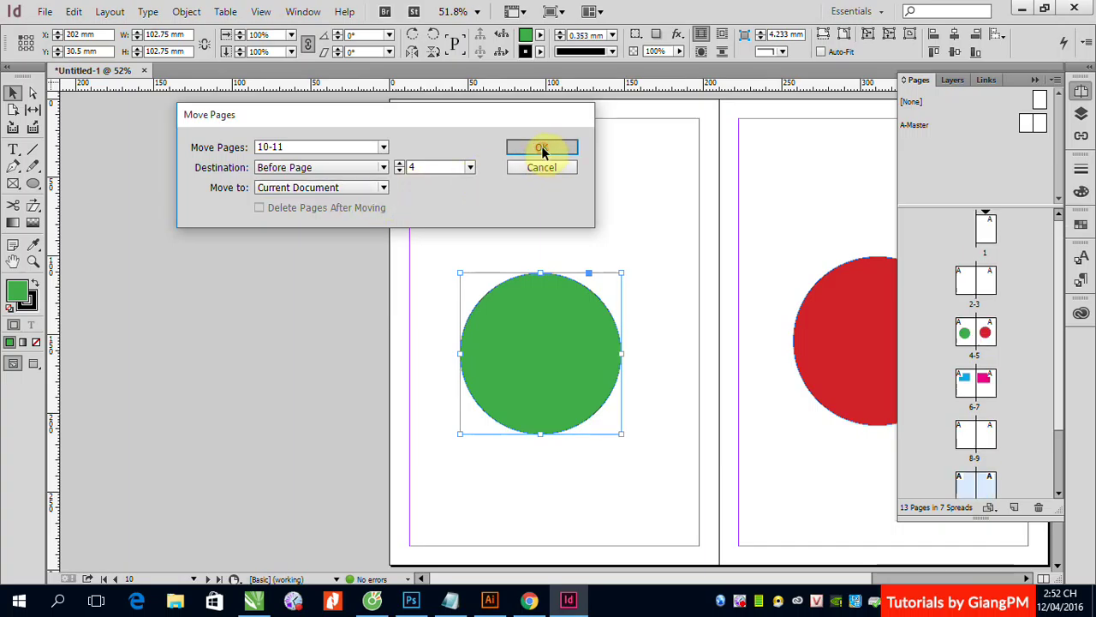
double_click(972, 345)
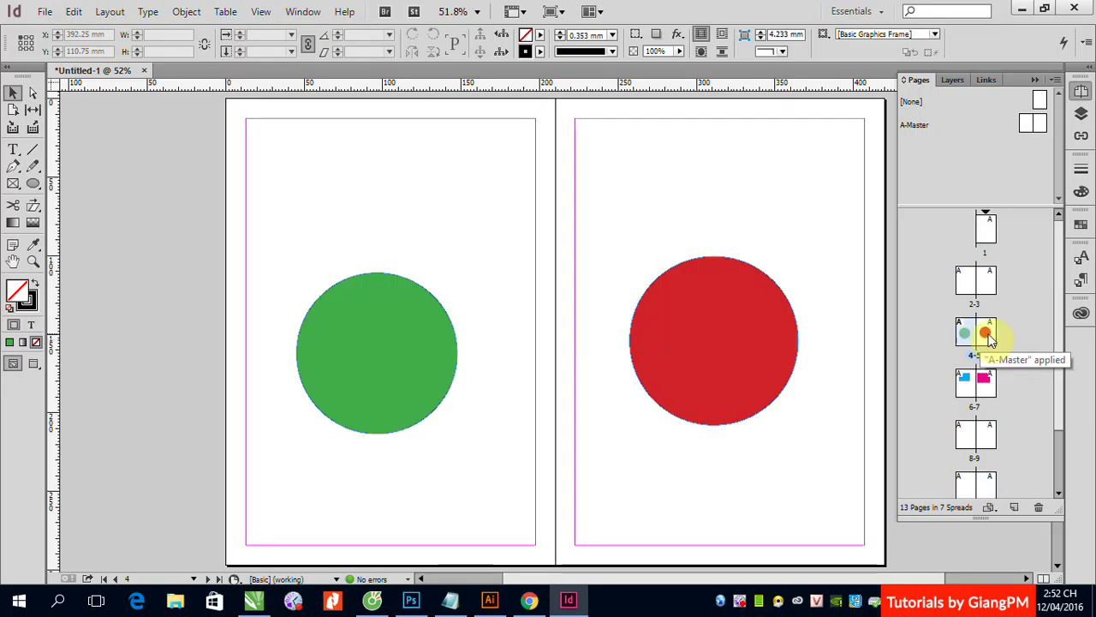
Try duplicating only page 6, the one with the cyan rectangle, and undo the duplication
double_click(973, 387)
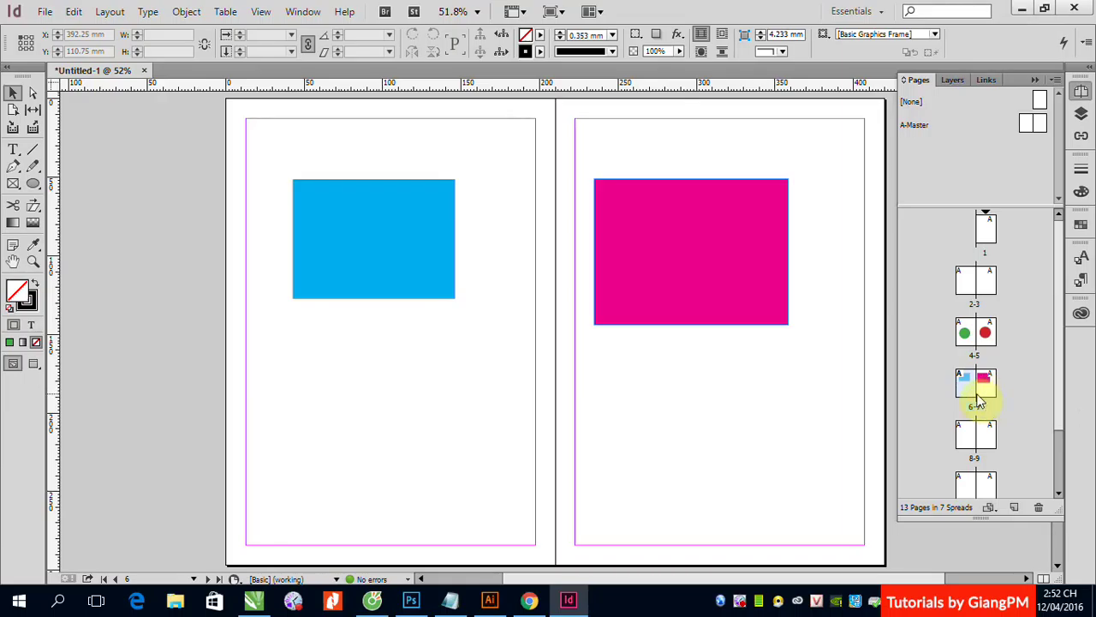
click(980, 402)
click(111, 11)
click(151, 32)
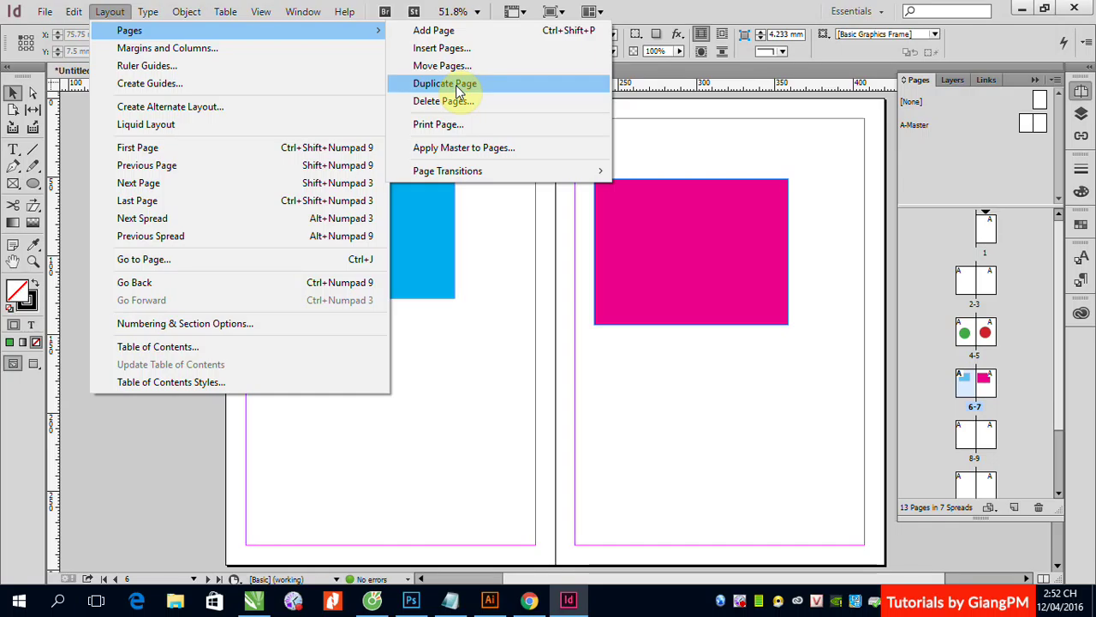
click(458, 86)
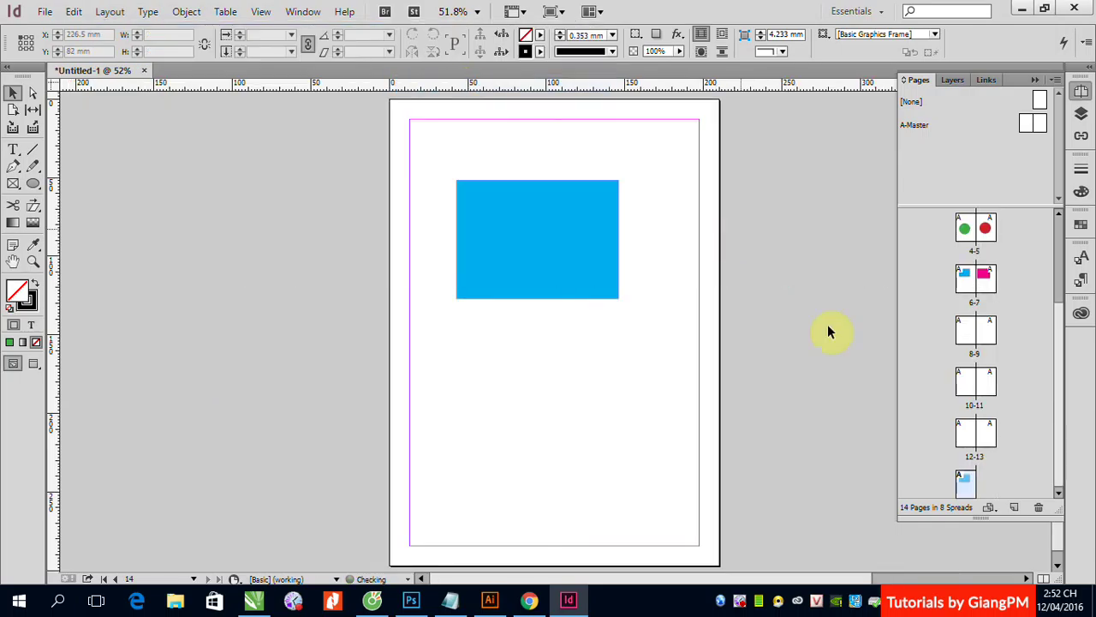
key(ctrl+z)
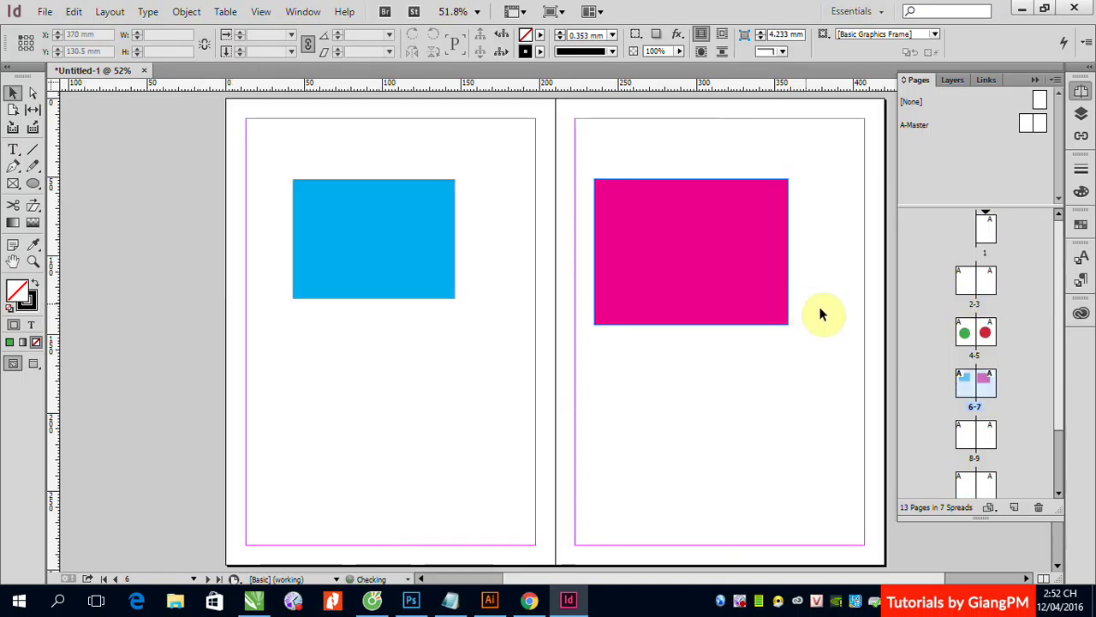
Compare the duplicate command offered with both pages 6-7 selected against the one offered with only page 6 selected
double_click(966, 381)
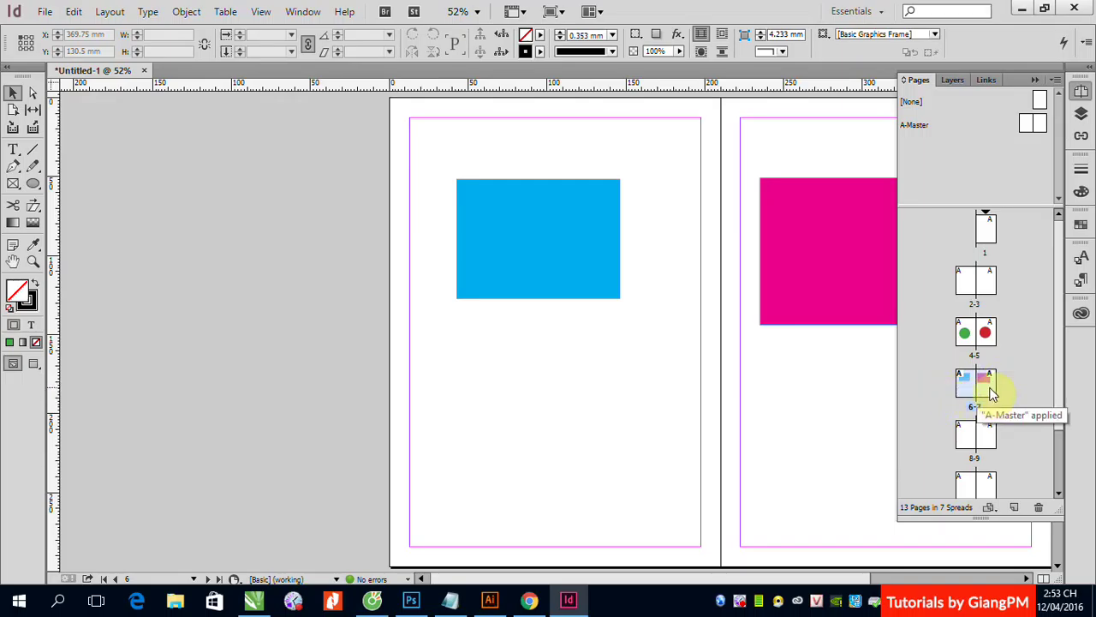
click(990, 393)
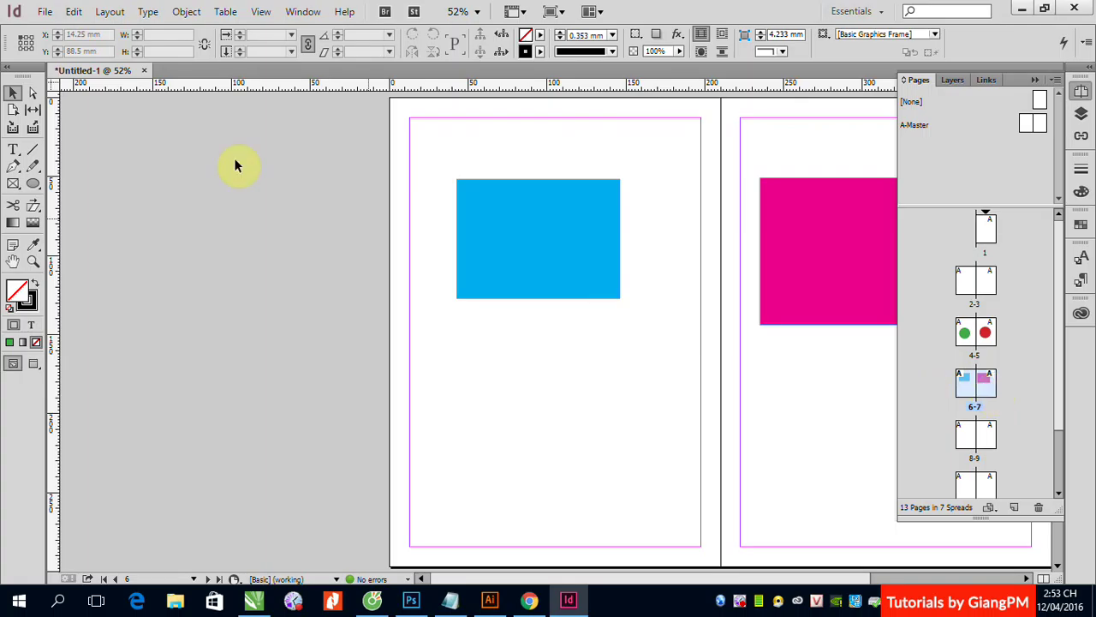
click(110, 11)
mouse_move(119, 30)
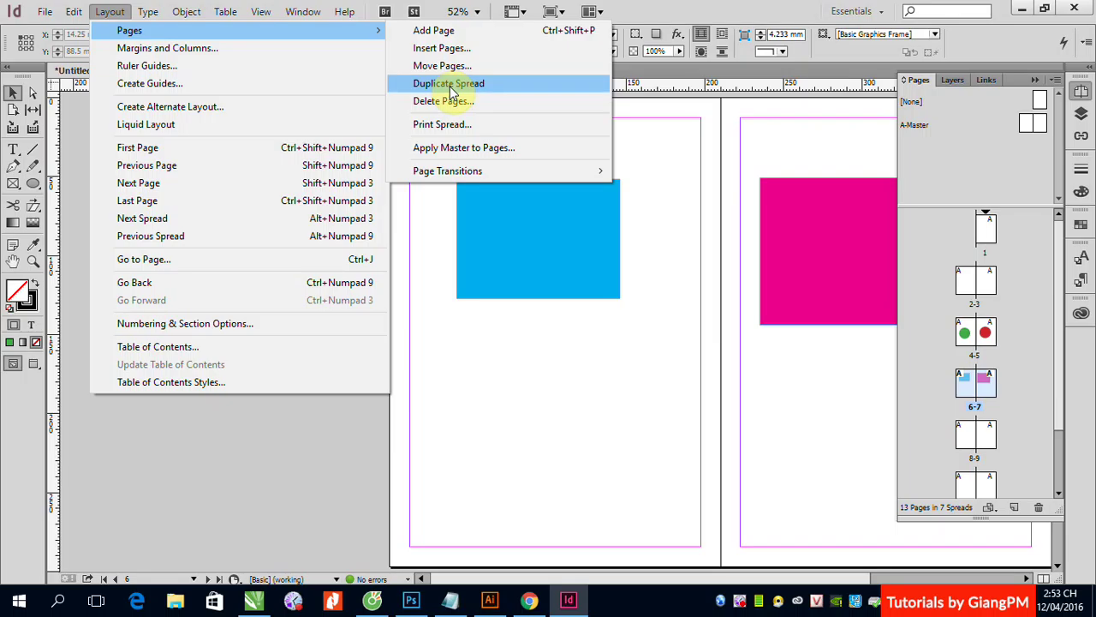
click(784, 390)
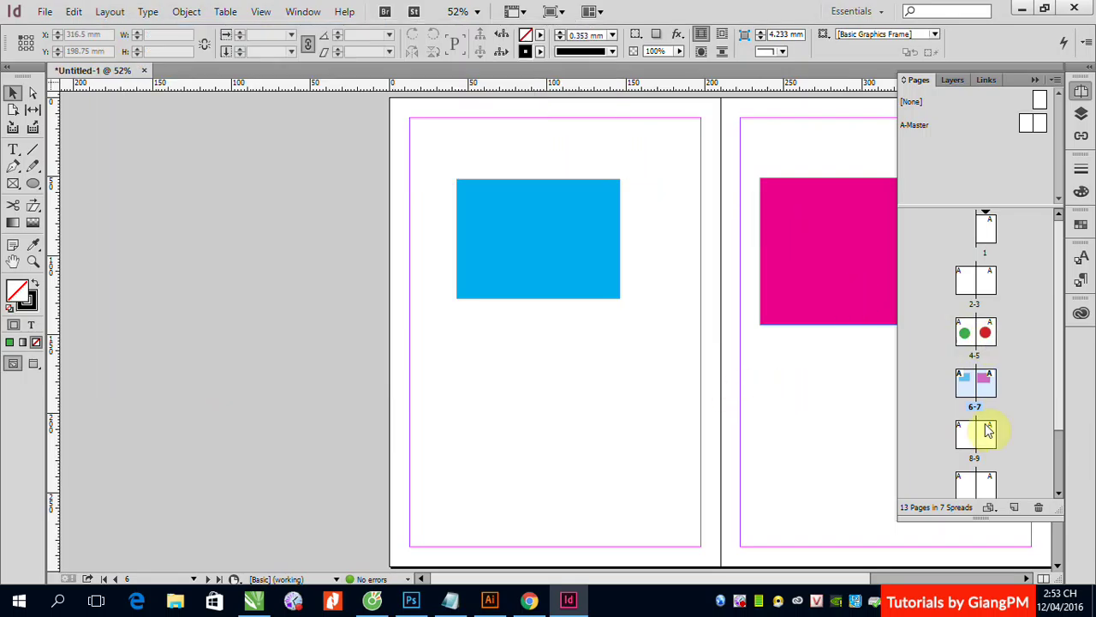
click(970, 442)
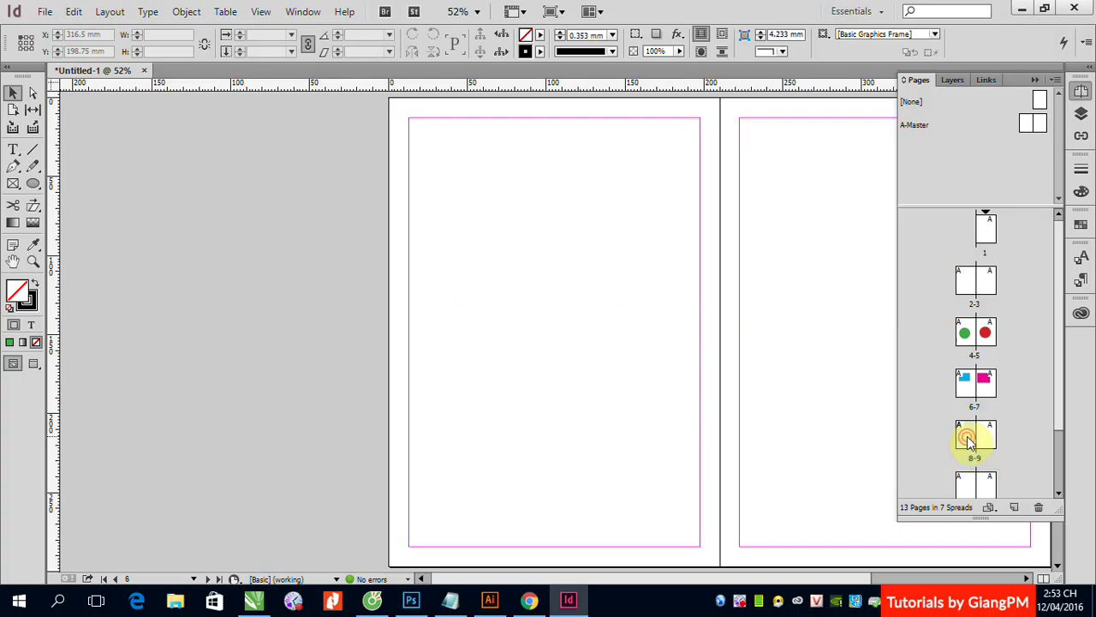
mouse_move(969, 387)
mouse_down()
mouse_move(913, 425)
mouse_move(952, 386)
mouse_up()
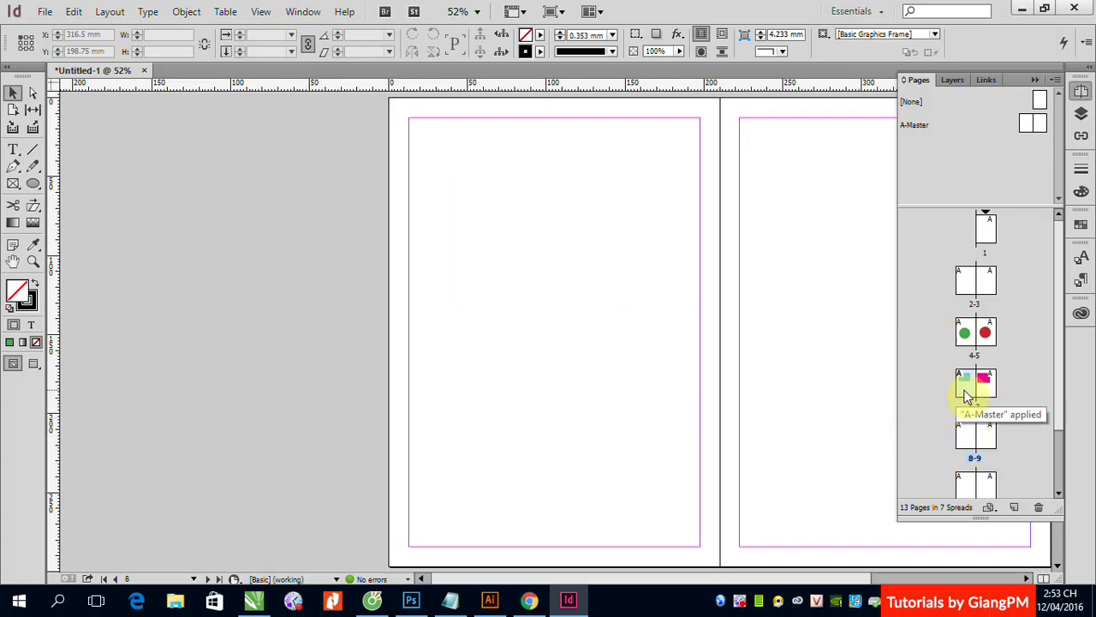
double_click(968, 386)
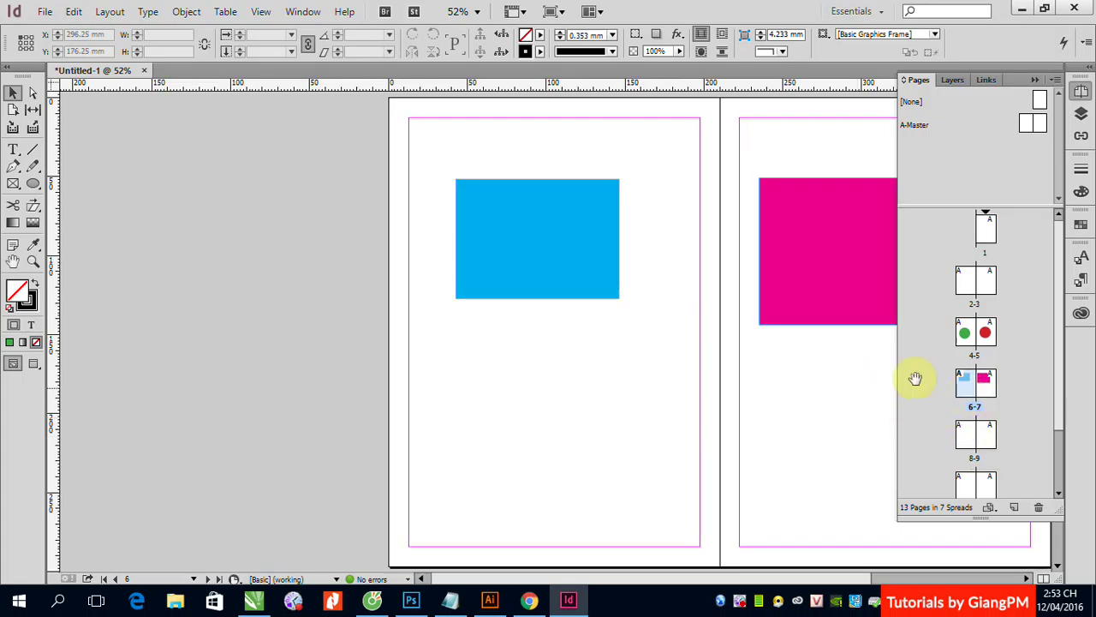
click(109, 11)
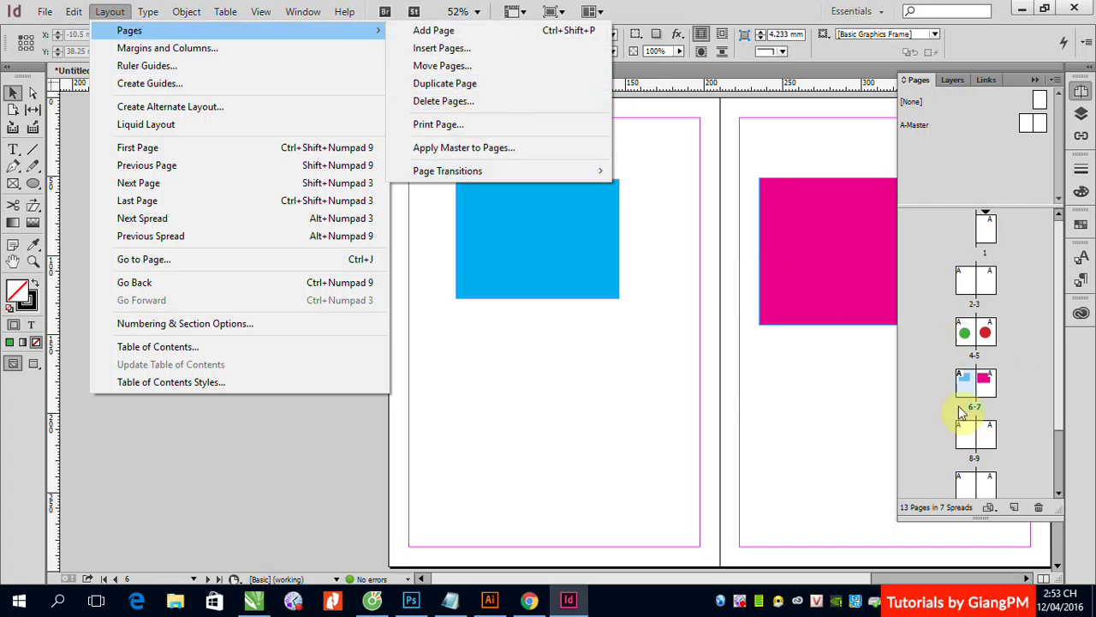
Duplicate the whole spread of pages 6-7 and select page 15 in the copy at the document's end
click(985, 389)
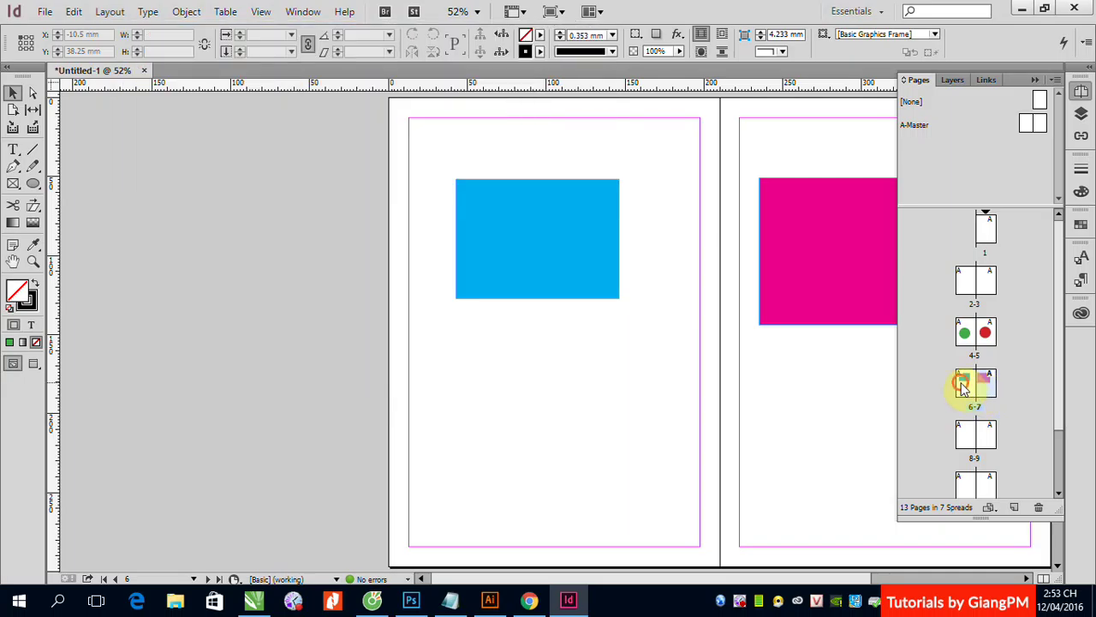
click(983, 388)
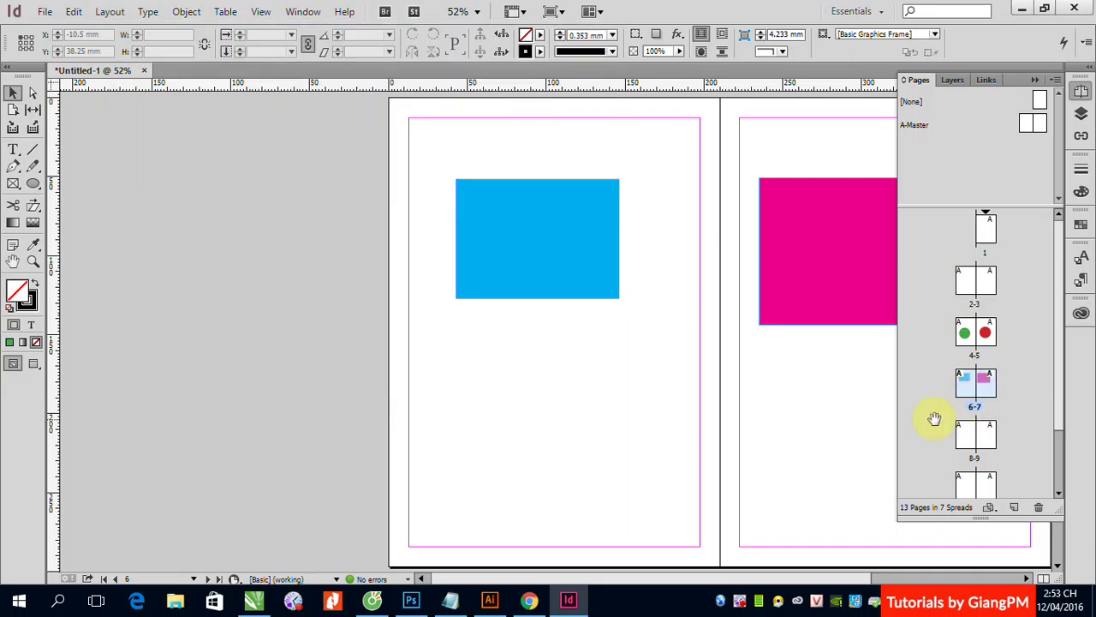
click(108, 12)
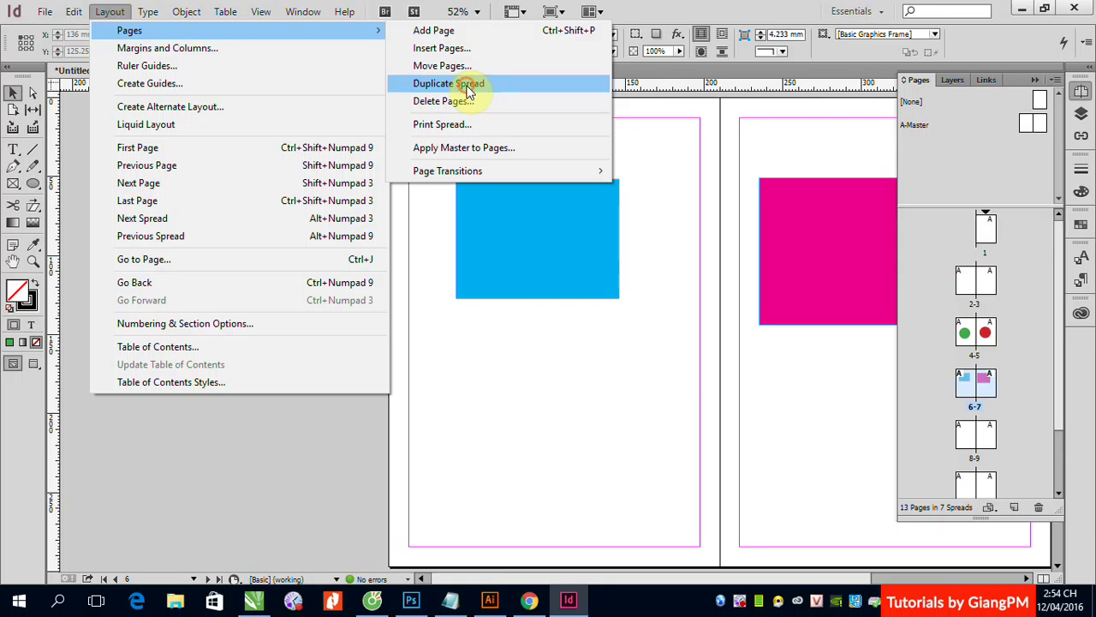
click(467, 86)
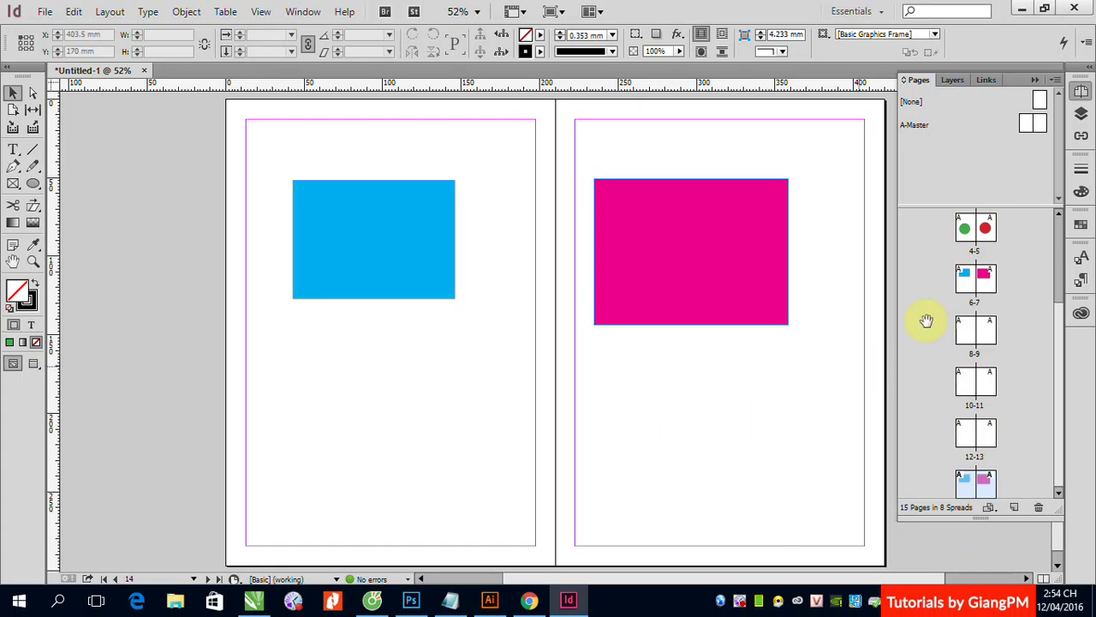
click(970, 281)
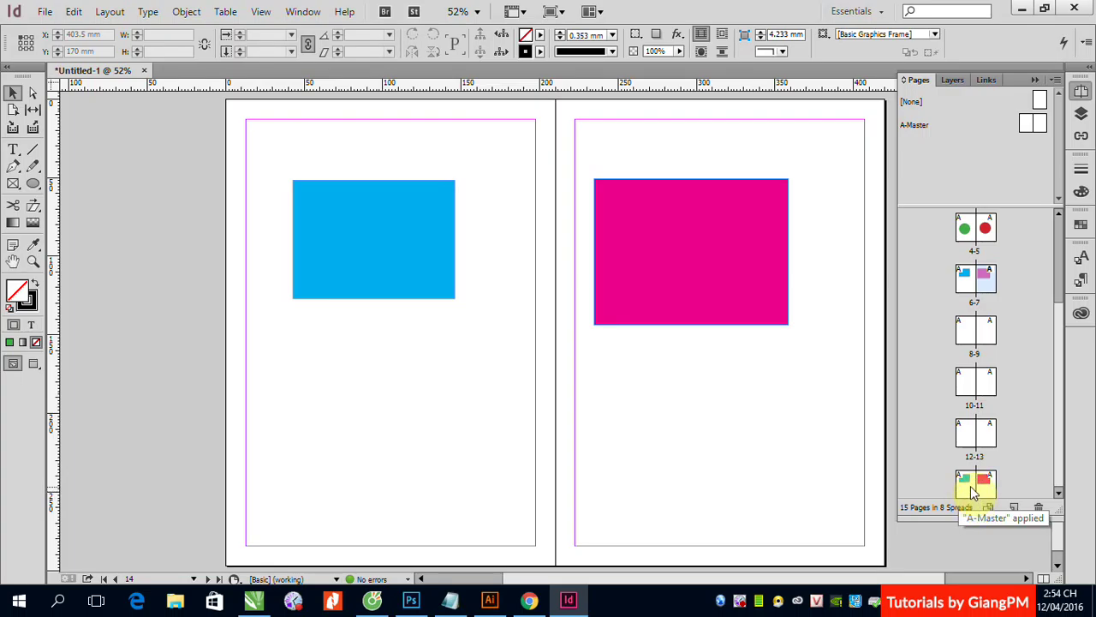
click(989, 487)
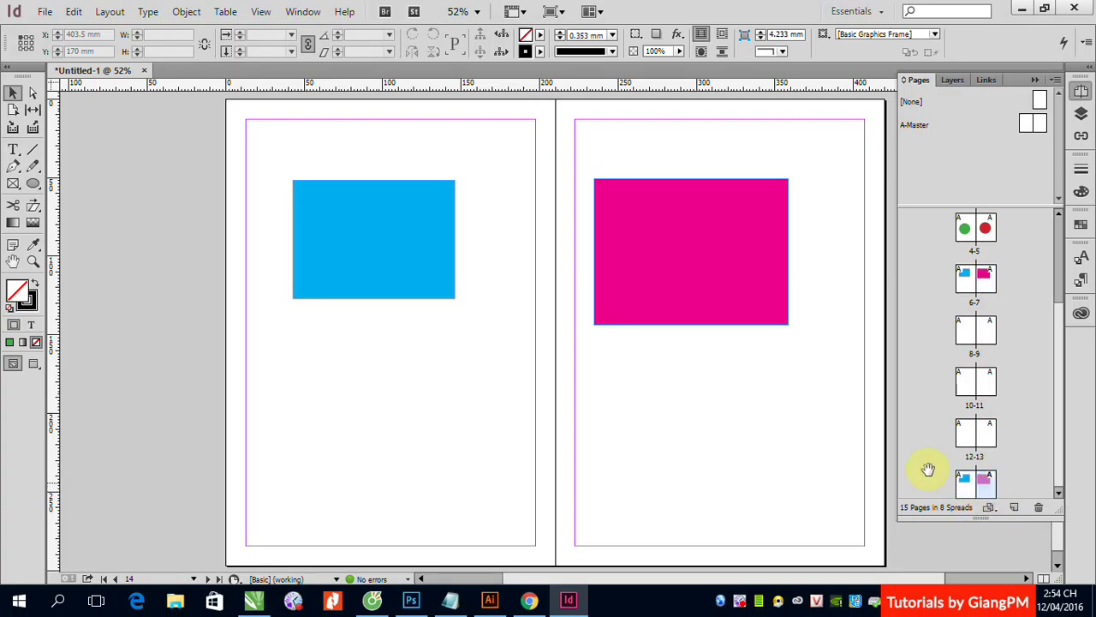
Delete pages 10-15 from the document, including the duplicated spread with the cyan and magenta rectangles
click(120, 13)
mouse_move(132, 30)
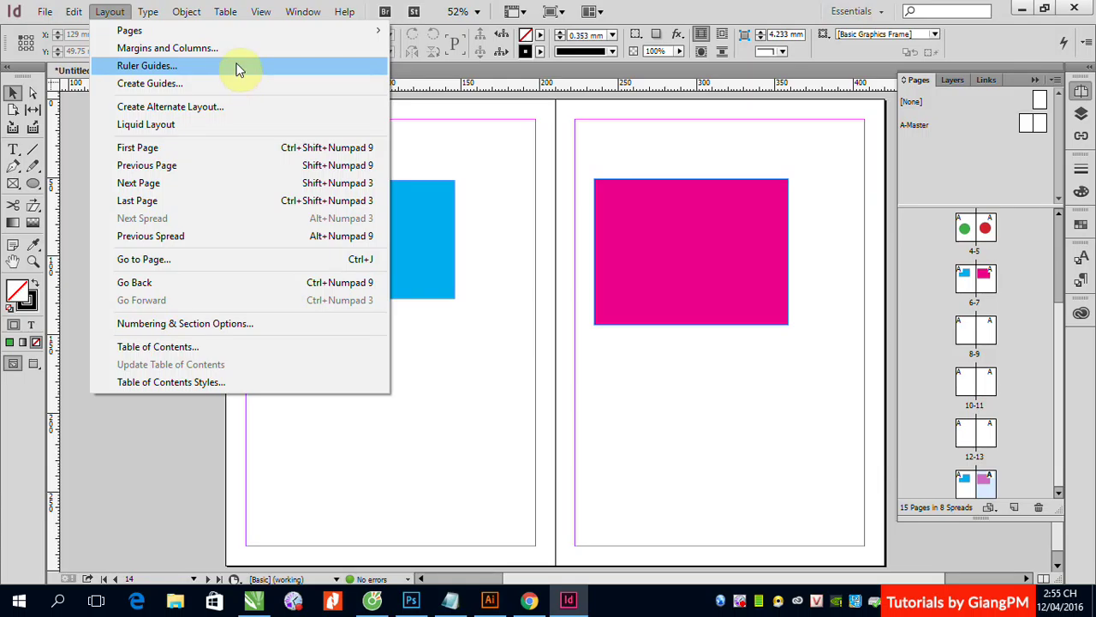
mouse_move(215, 27)
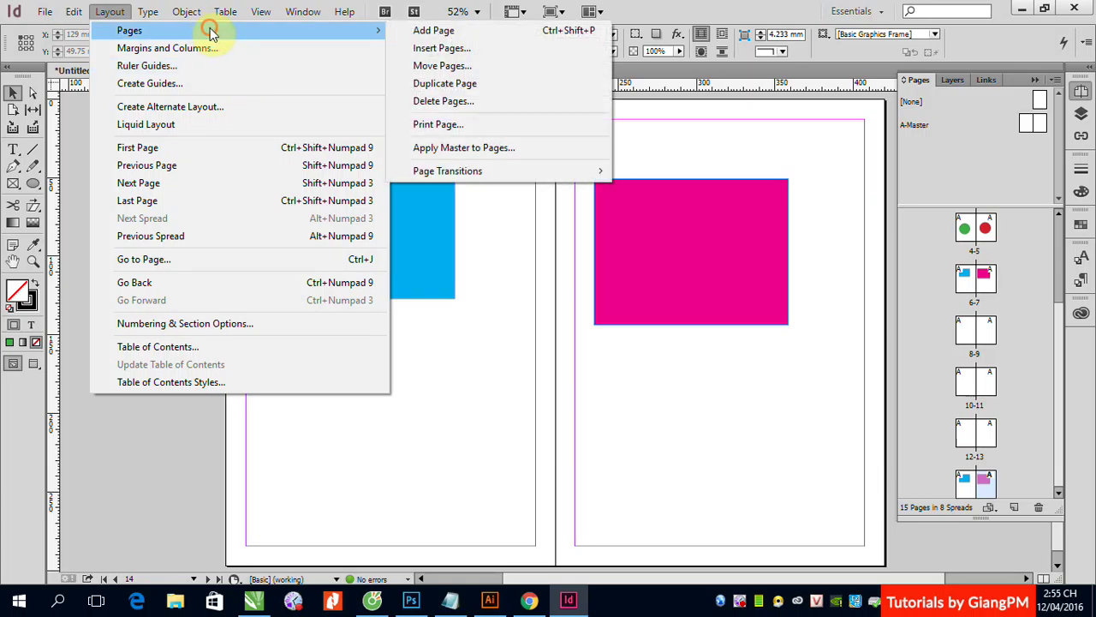
click(454, 103)
drag(649, 198, 424, 195)
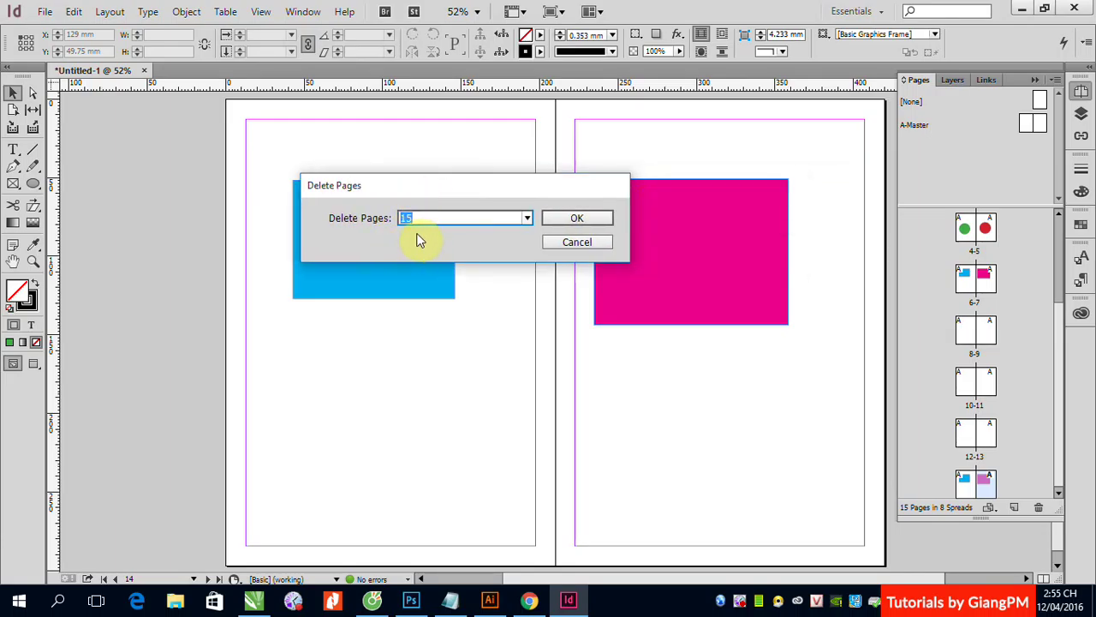
click(575, 221)
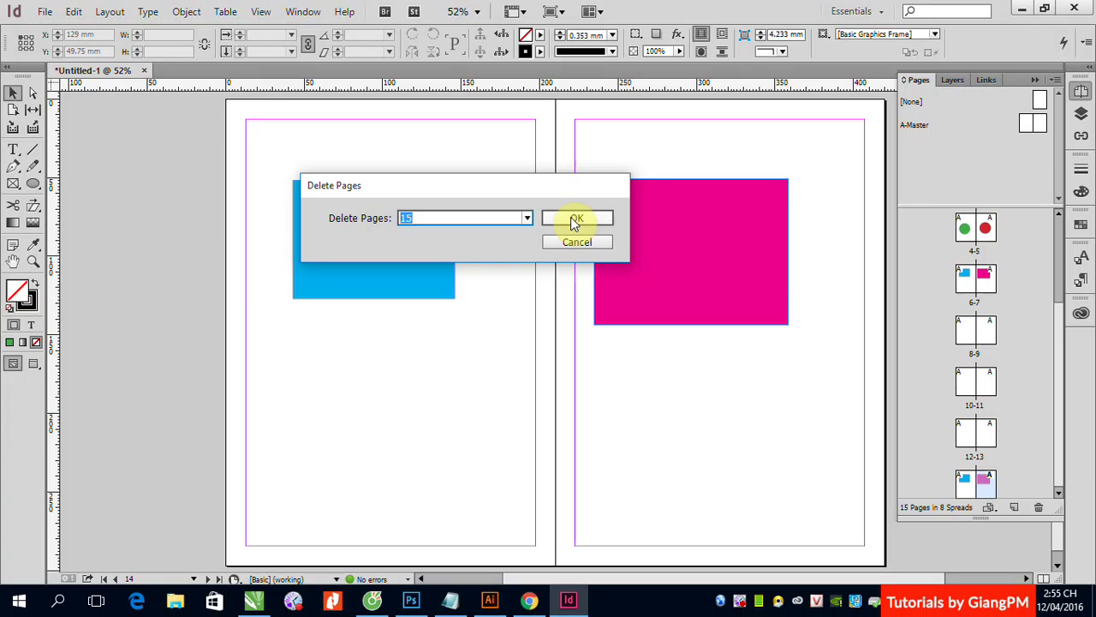
drag(575, 221, 400, 233)
click(425, 217)
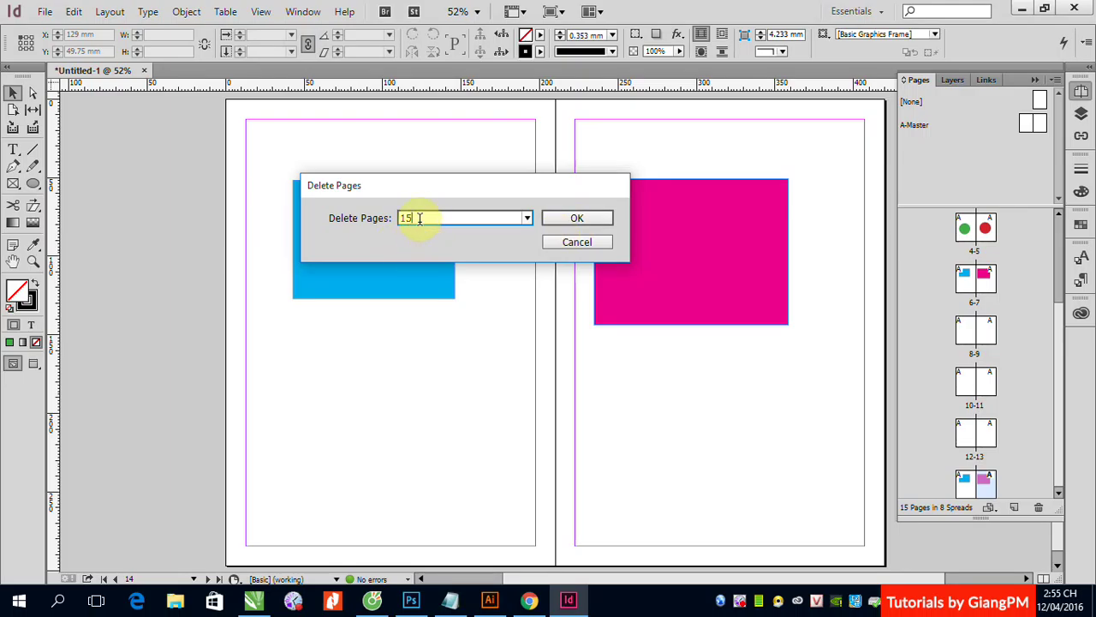
double_click(413, 218)
text(10-15)
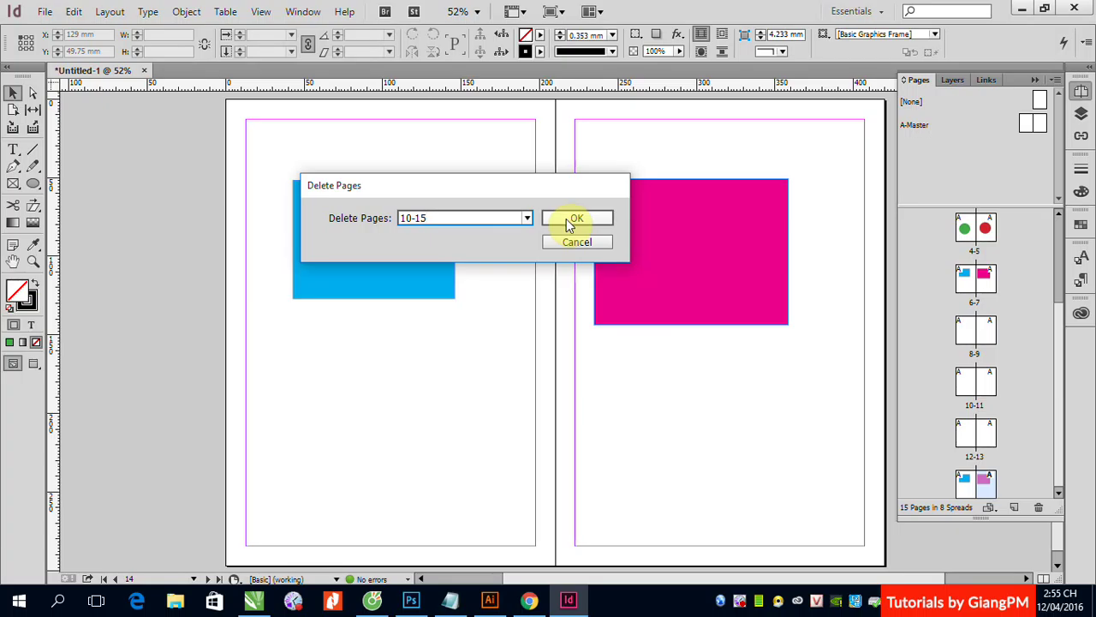
click(566, 220)
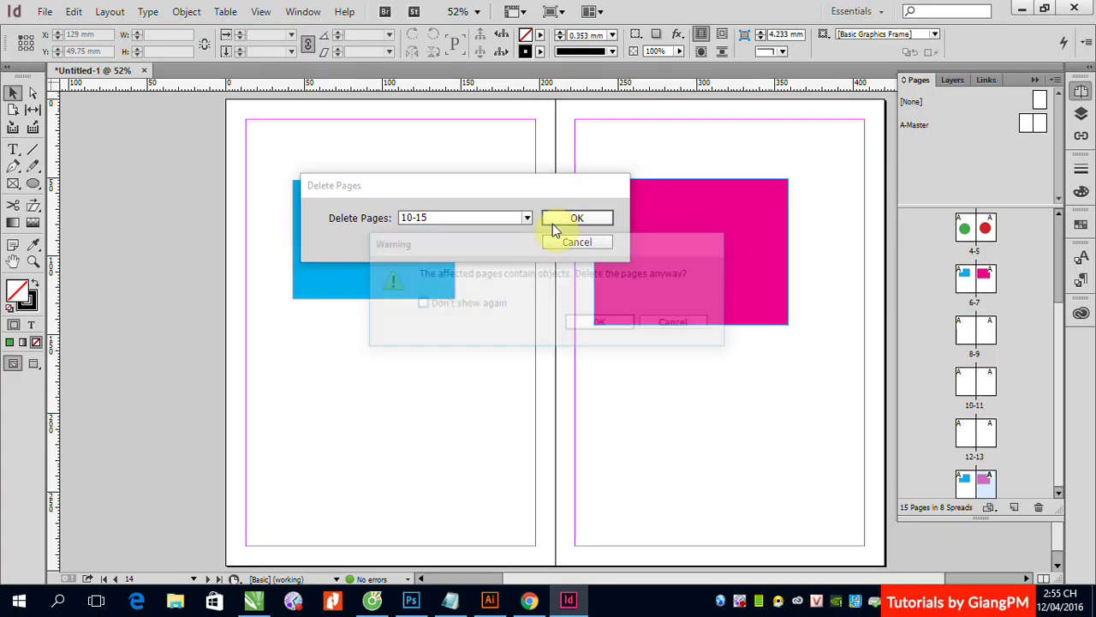
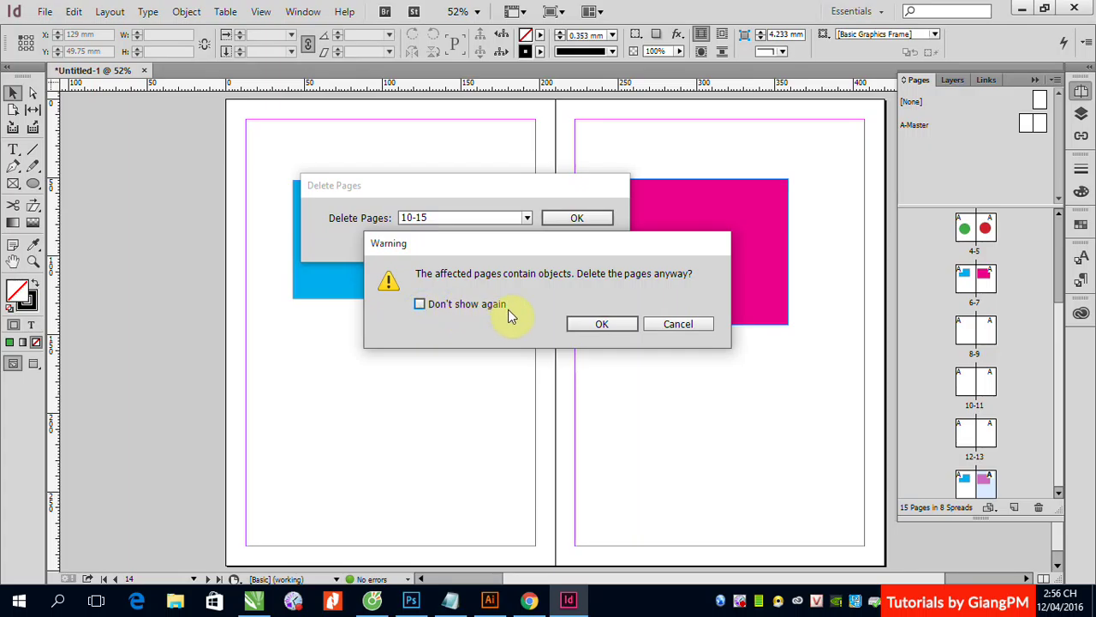
click(612, 324)
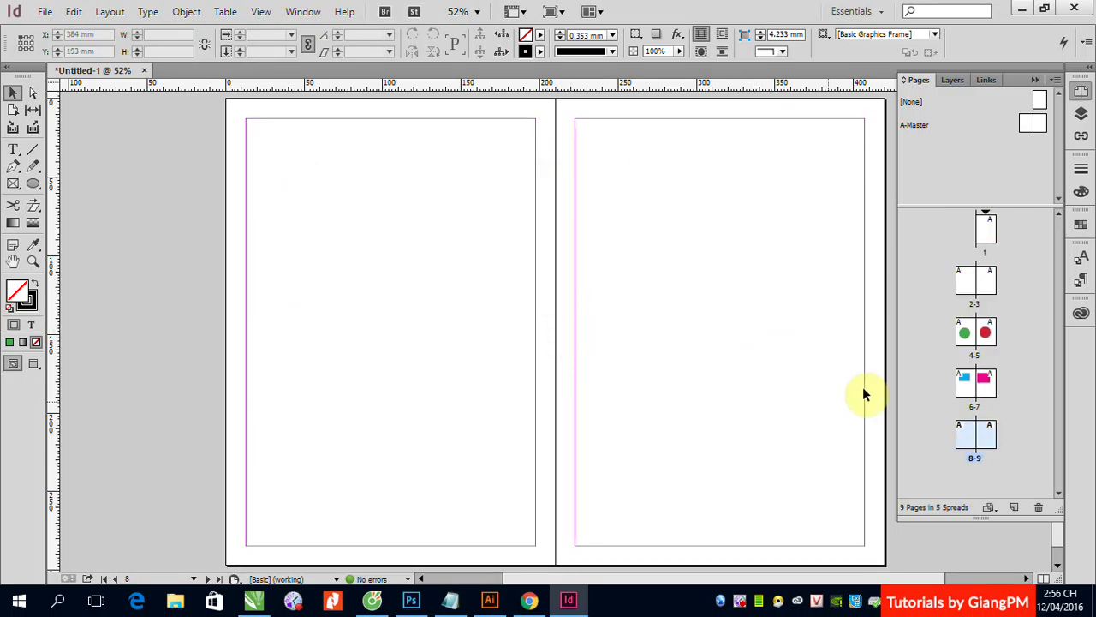
Delete all pages from the document's start through page 3, using the page range -3
click(975, 449)
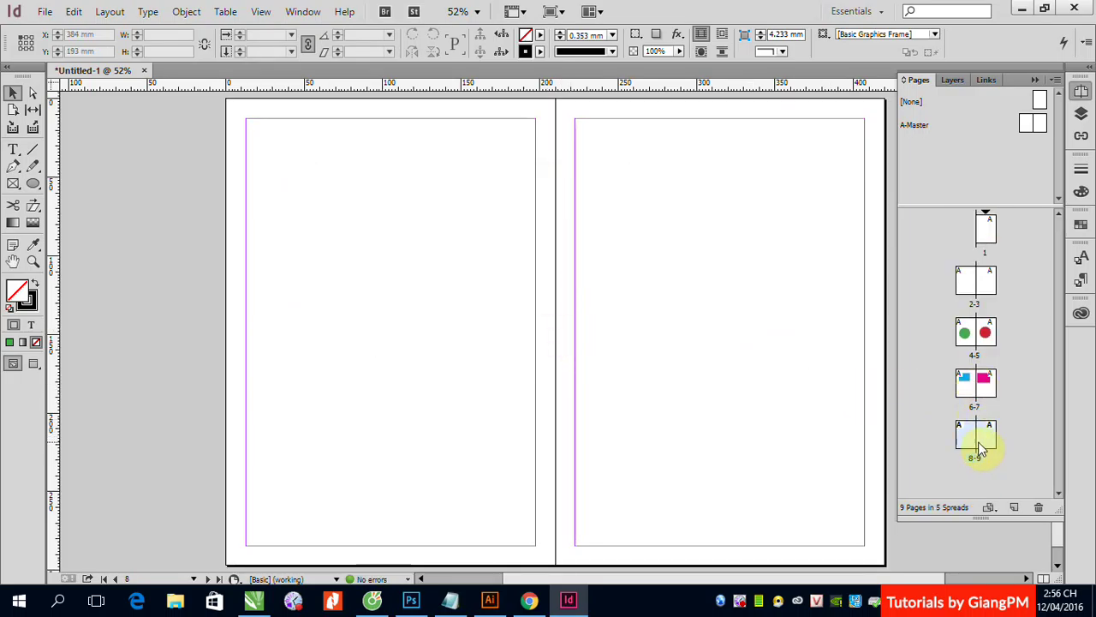
click(985, 439)
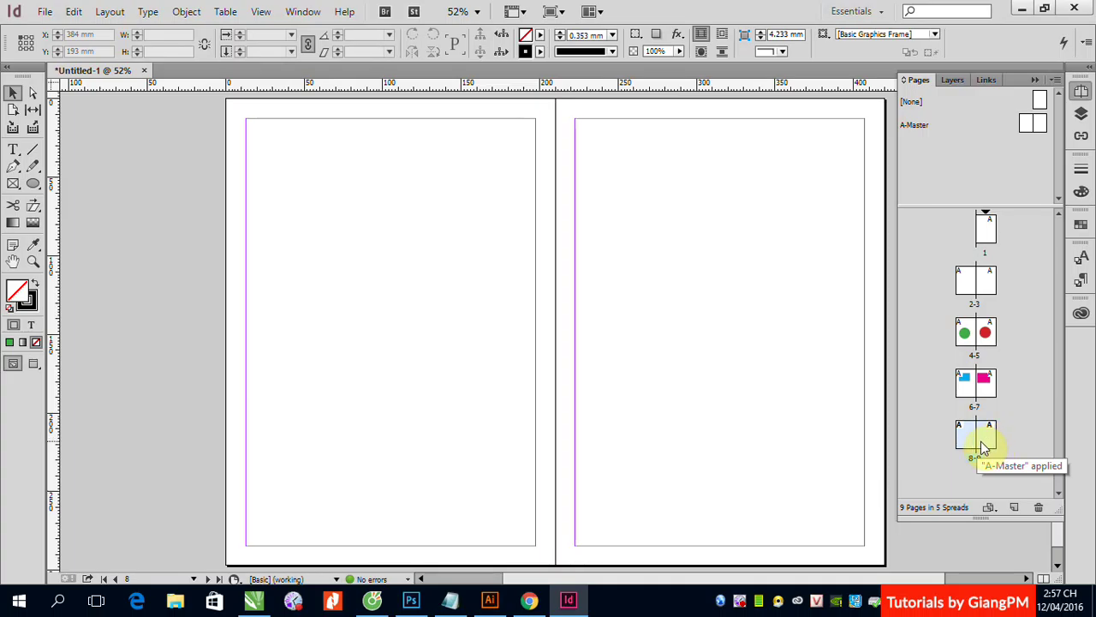
click(110, 14)
mouse_move(130, 30)
click(467, 105)
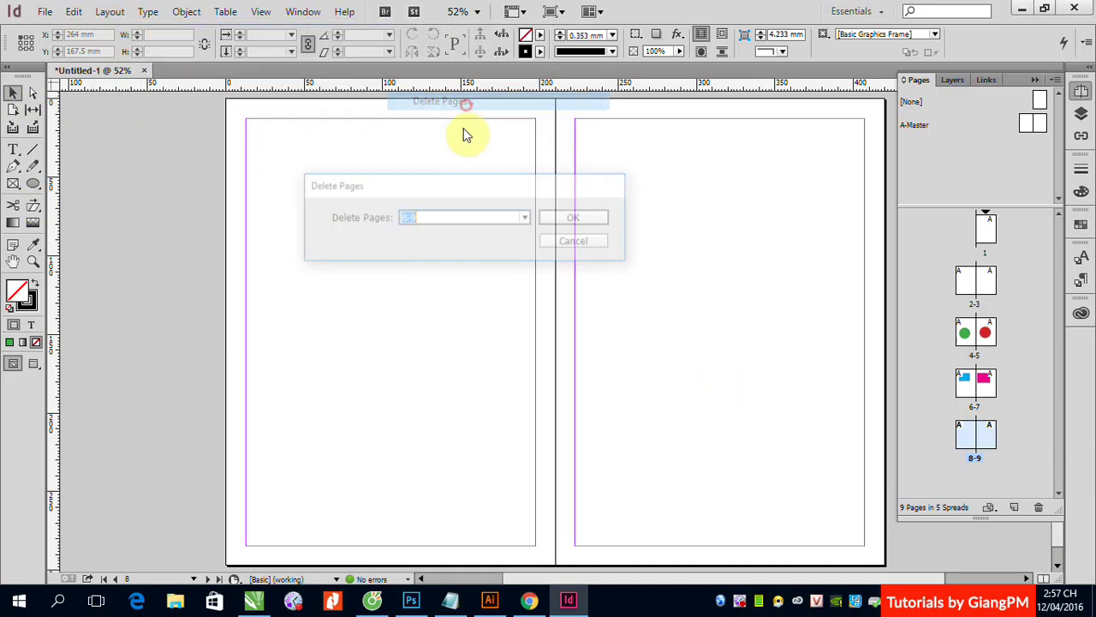
click(423, 217)
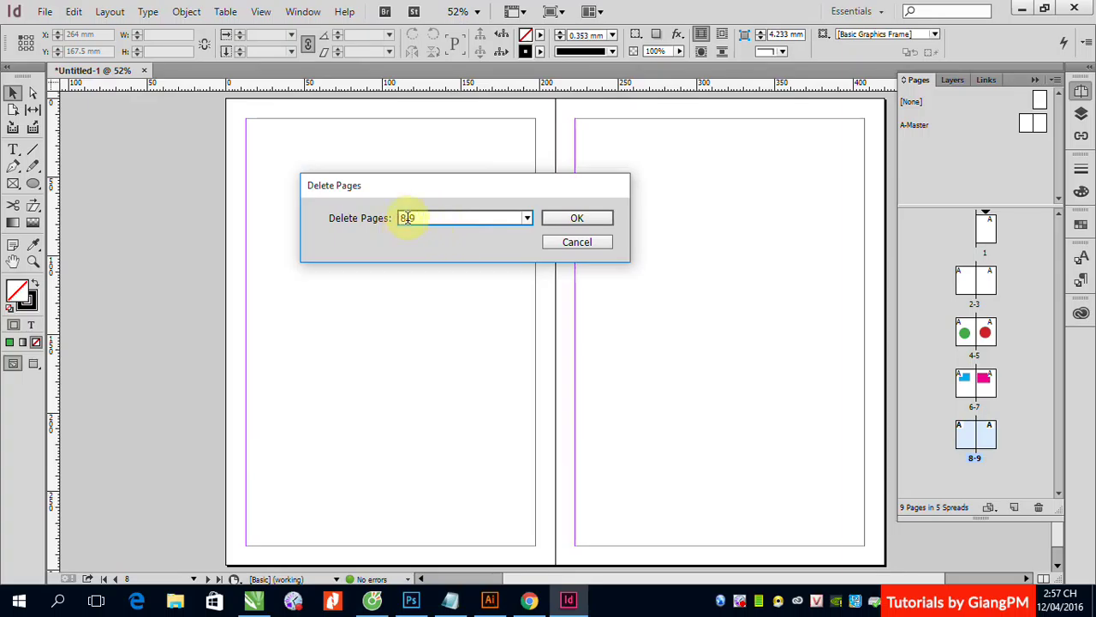
drag(412, 217, 399, 218)
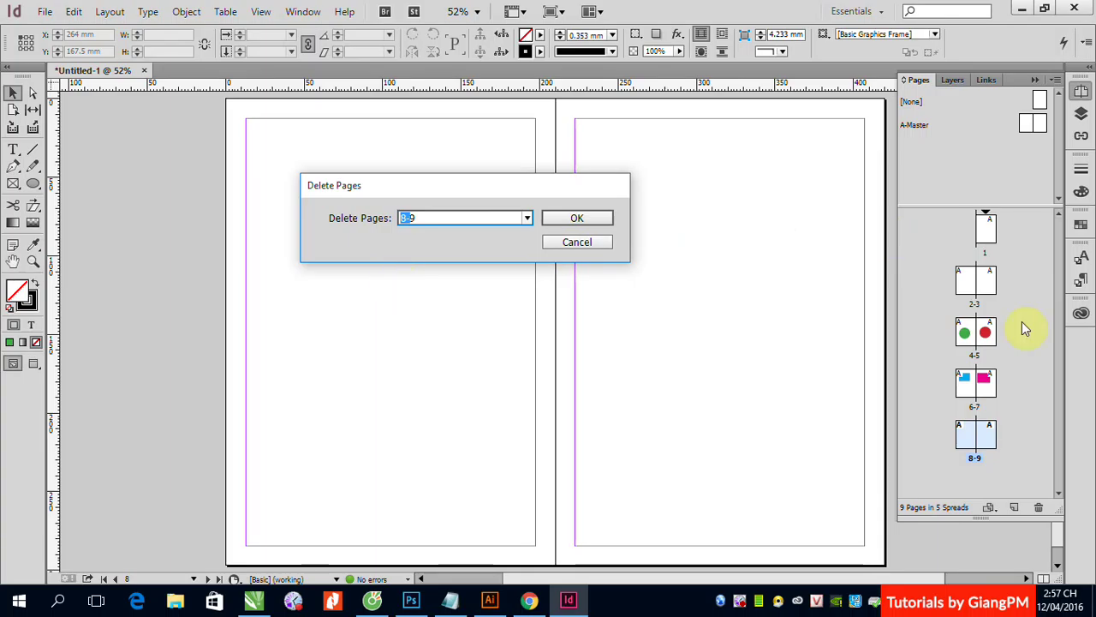
click(987, 284)
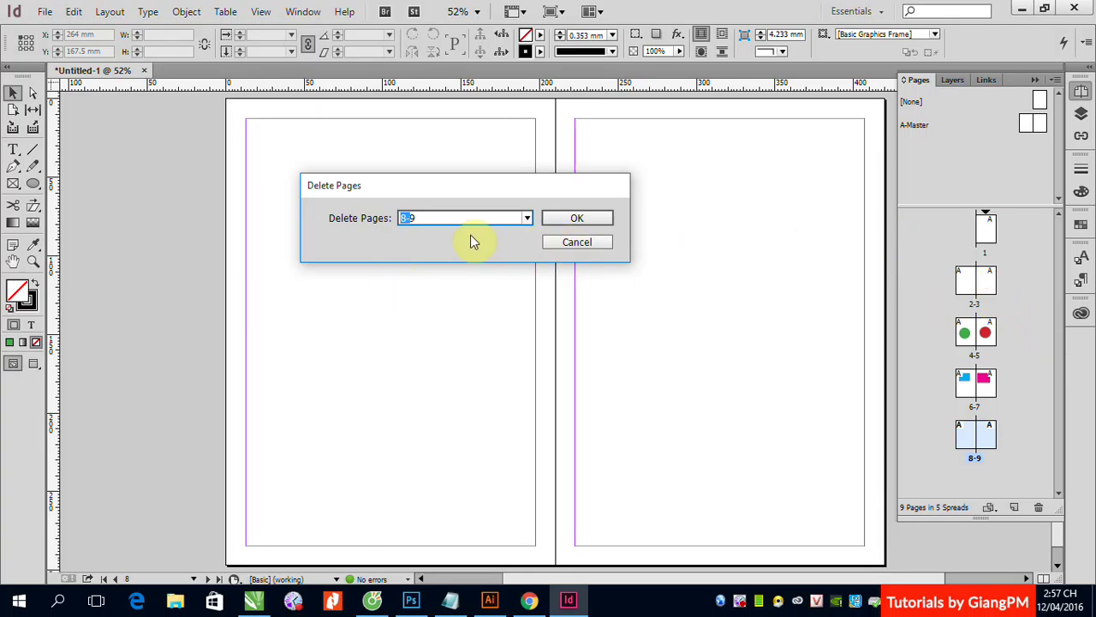
click(435, 219)
drag(435, 220, 389, 223)
text(3)
key(BackSpace)
click(404, 218)
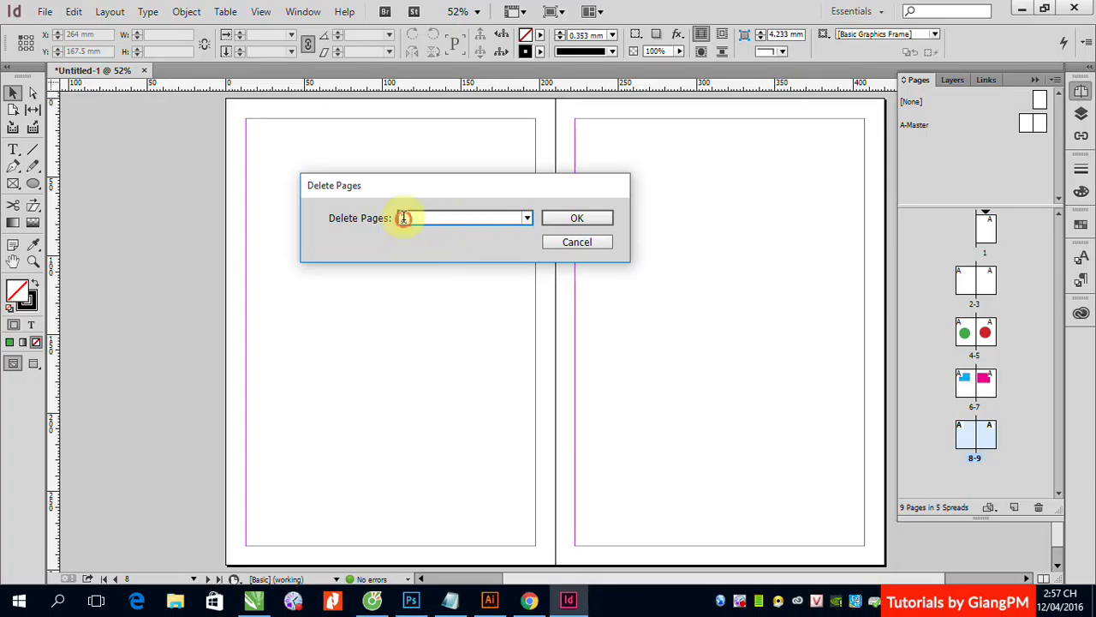
text(3)
click(401, 218)
text(-)
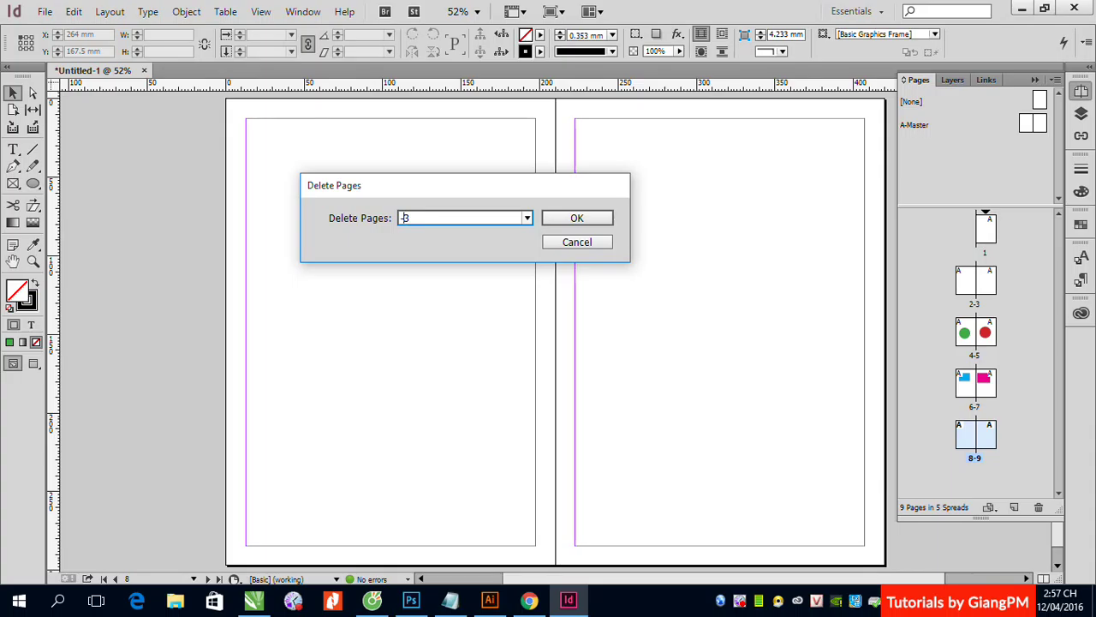
click(584, 219)
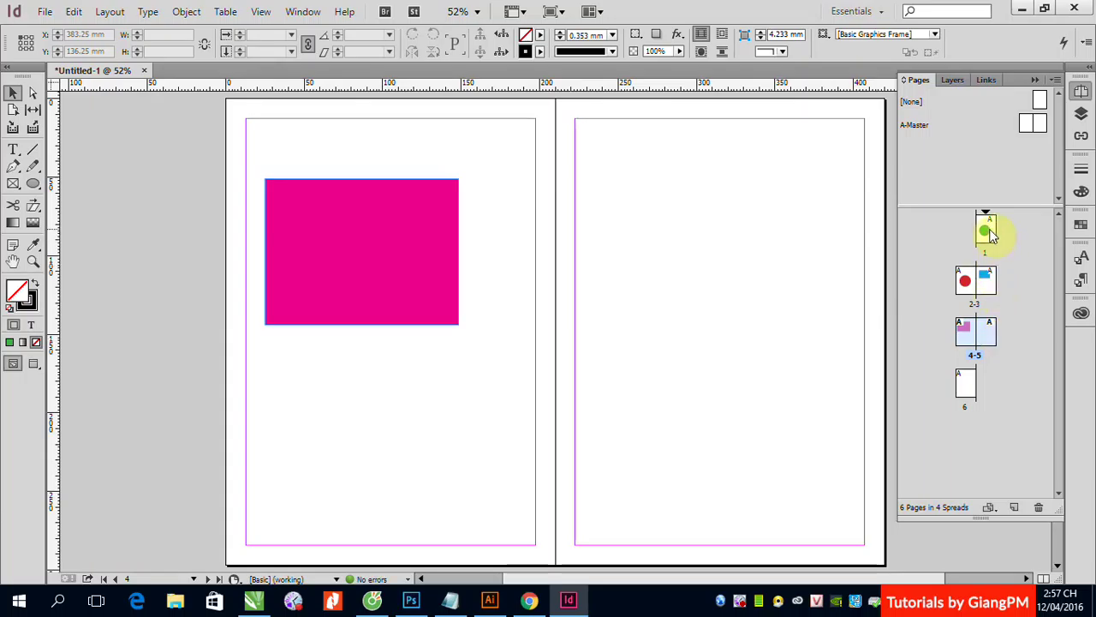
Go to page 1 with the green circle and delete pages 5-6
double_click(988, 233)
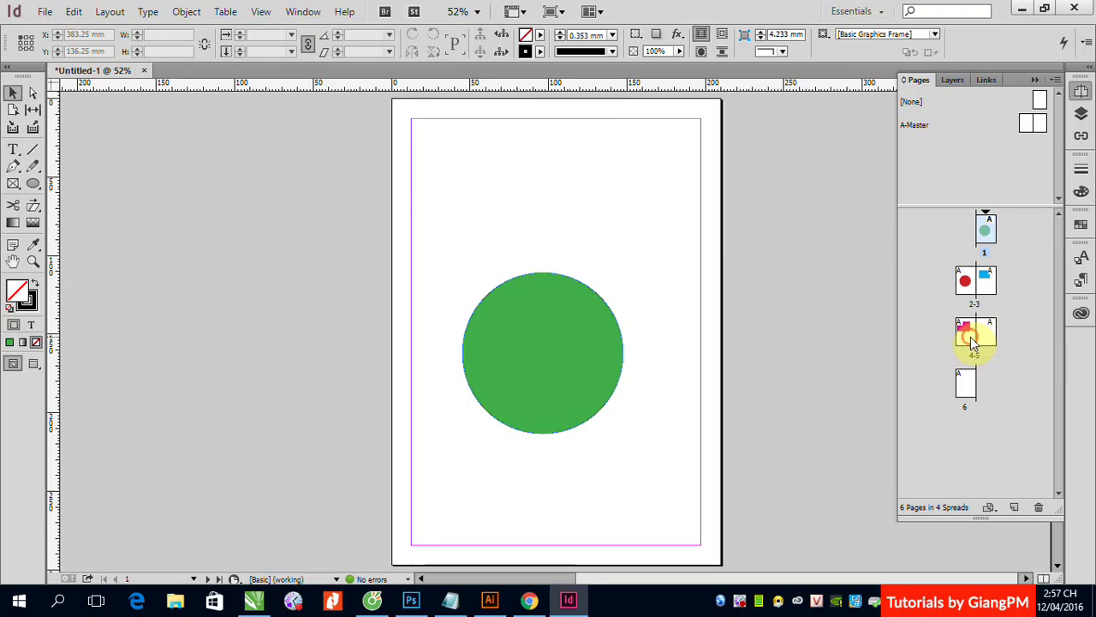
click(963, 332)
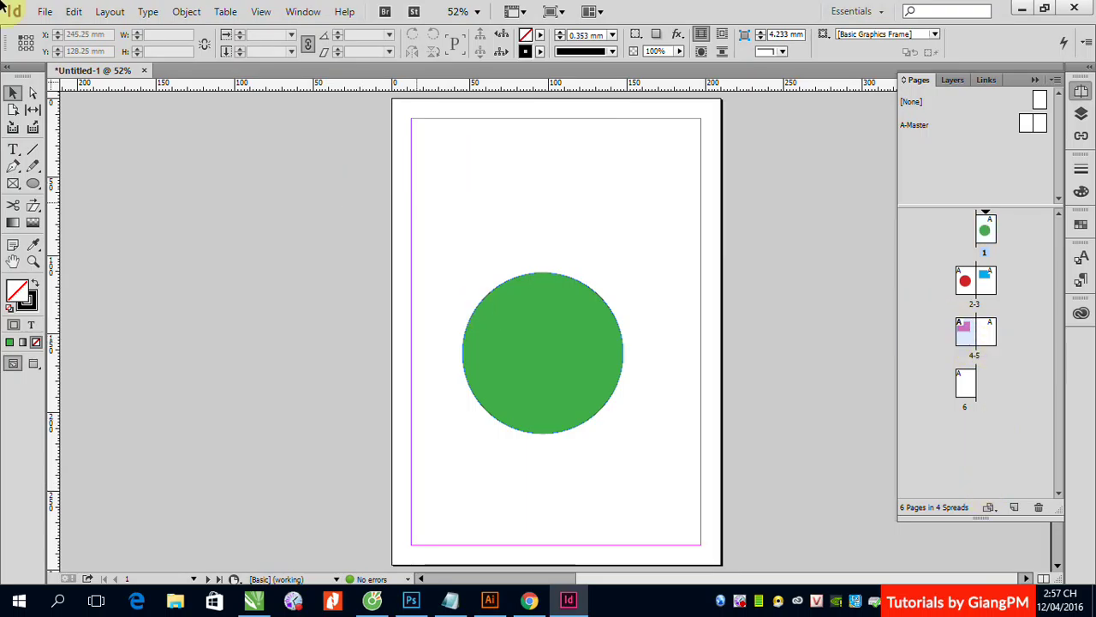
click(110, 11)
mouse_move(130, 33)
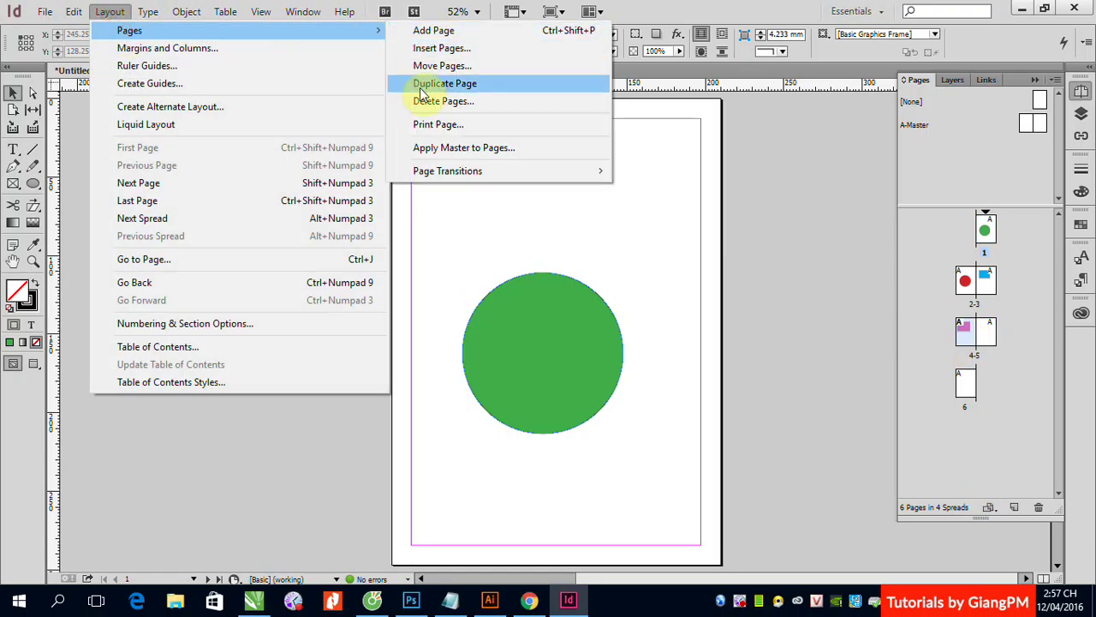
click(426, 100)
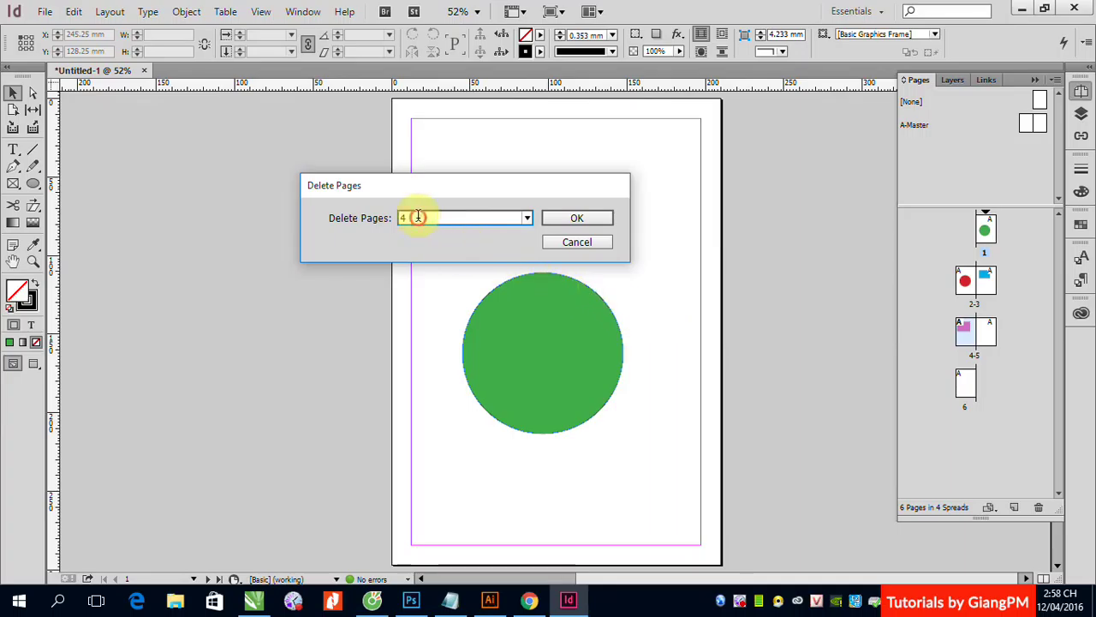
text(5-6)
click(576, 218)
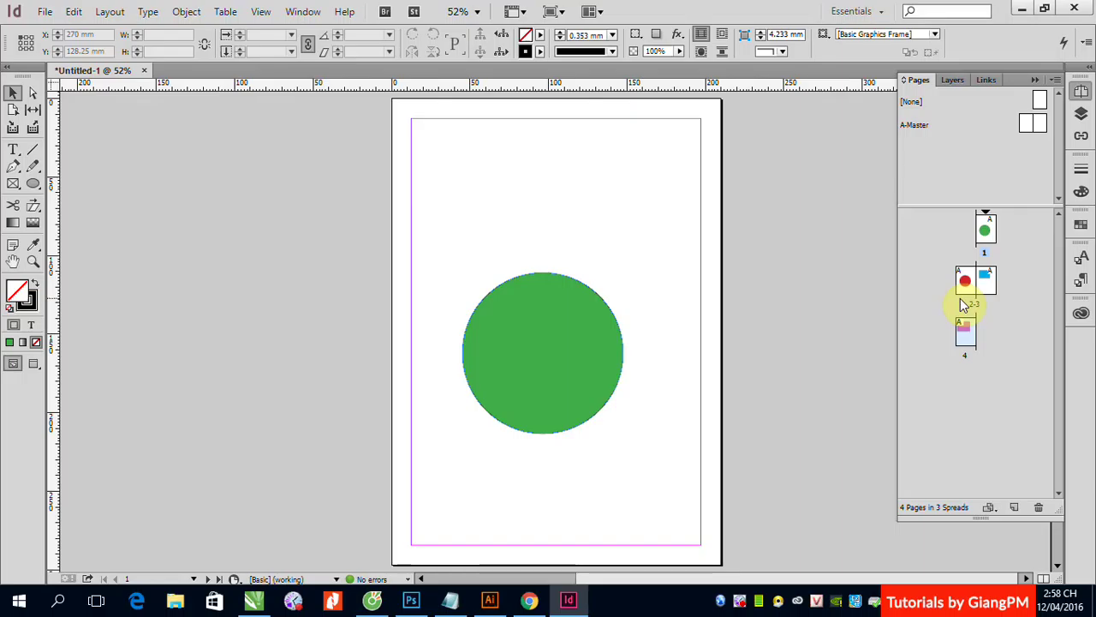
Examine the print settings for page 4 without printing, and review the remaining page commands
click(124, 14)
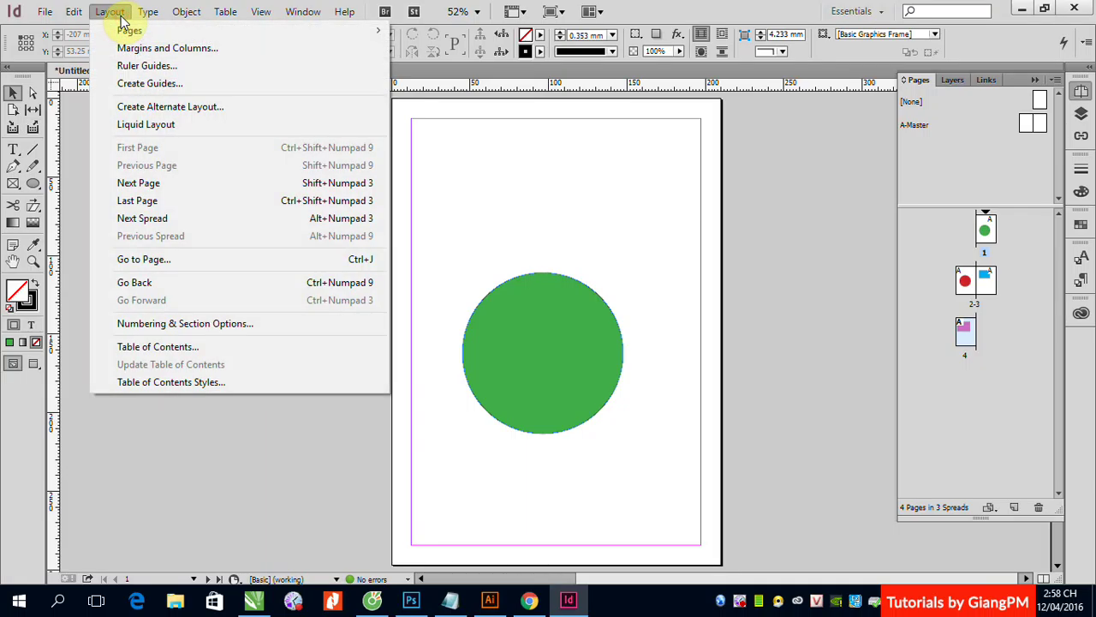
mouse_move(294, 35)
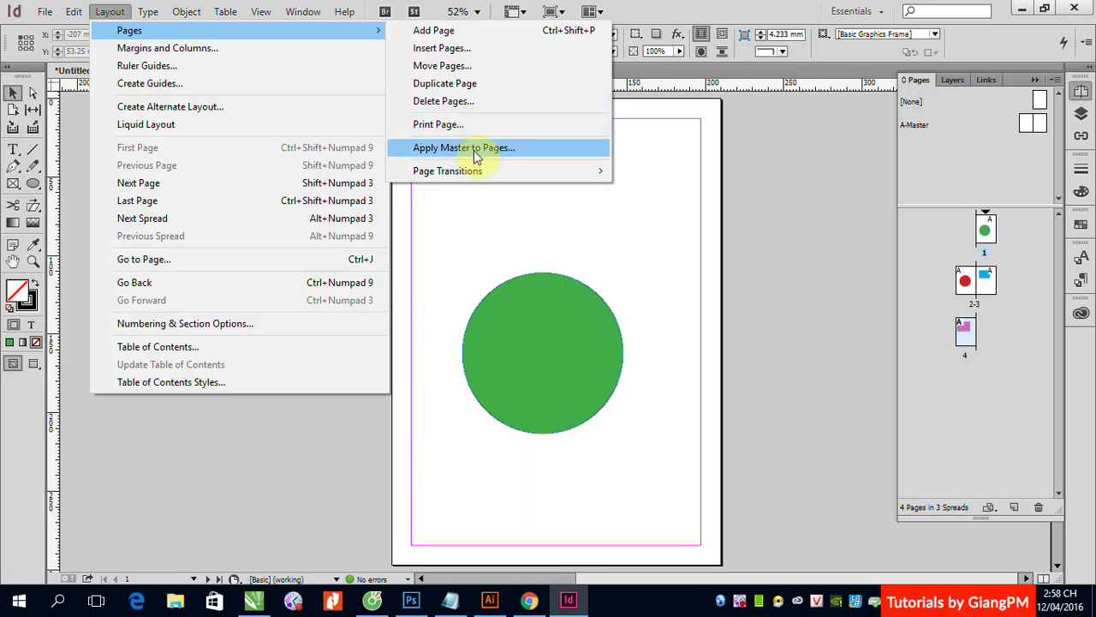
click(480, 133)
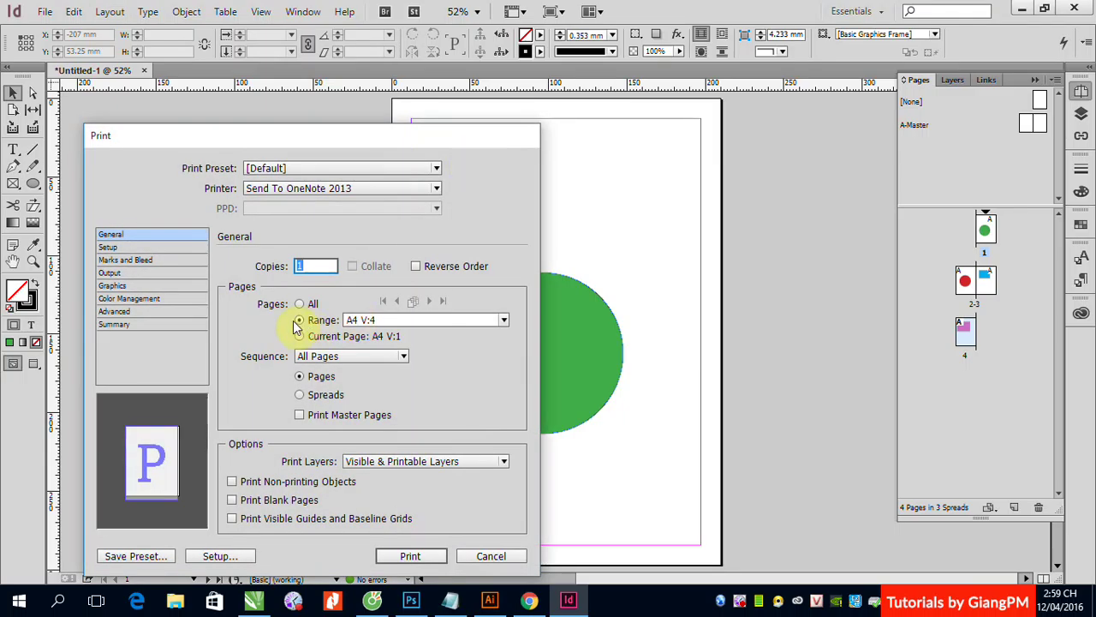
click(492, 557)
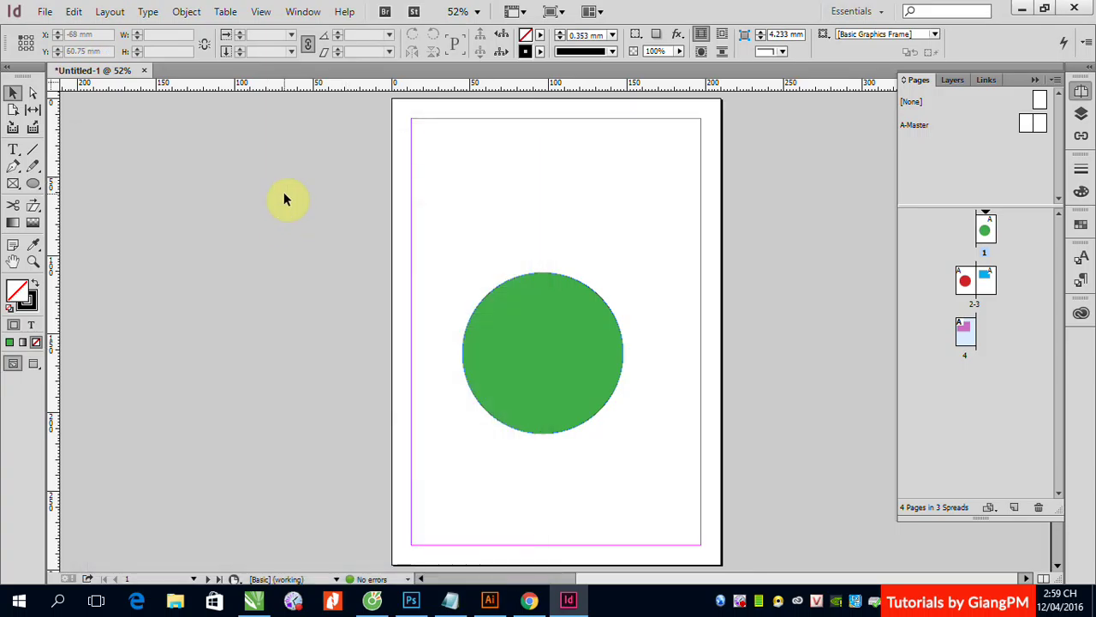
click(101, 12)
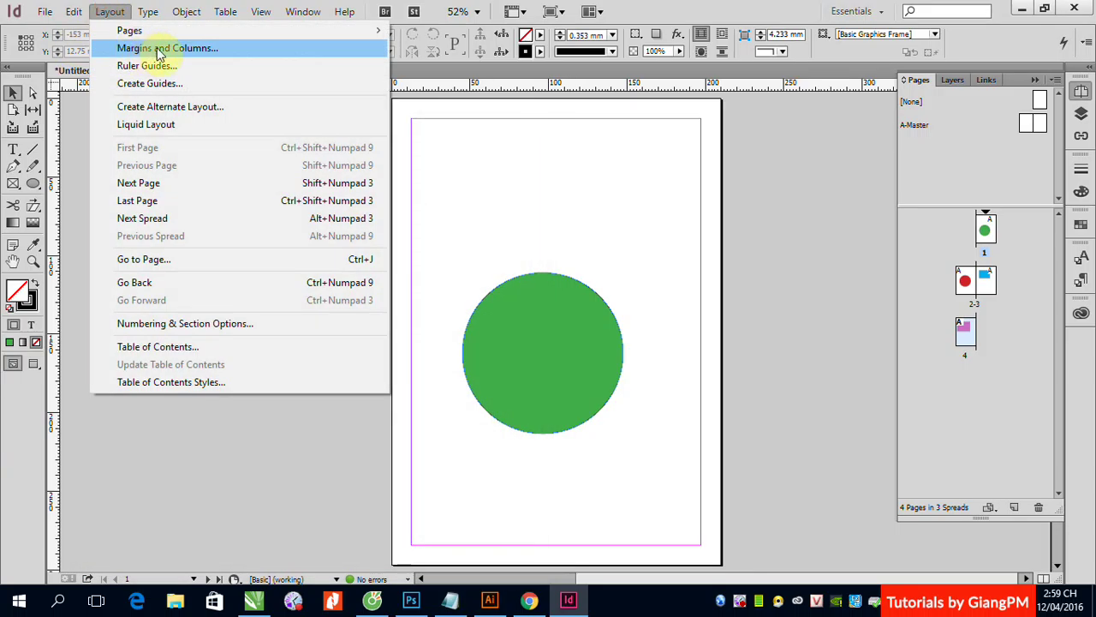
mouse_move(179, 30)
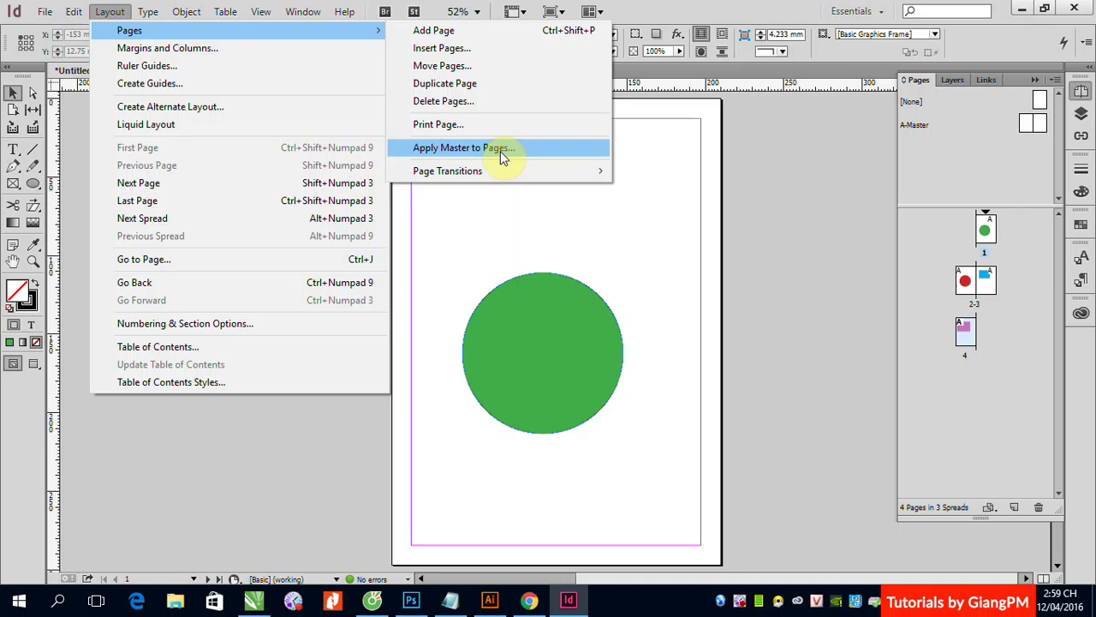
click(771, 244)
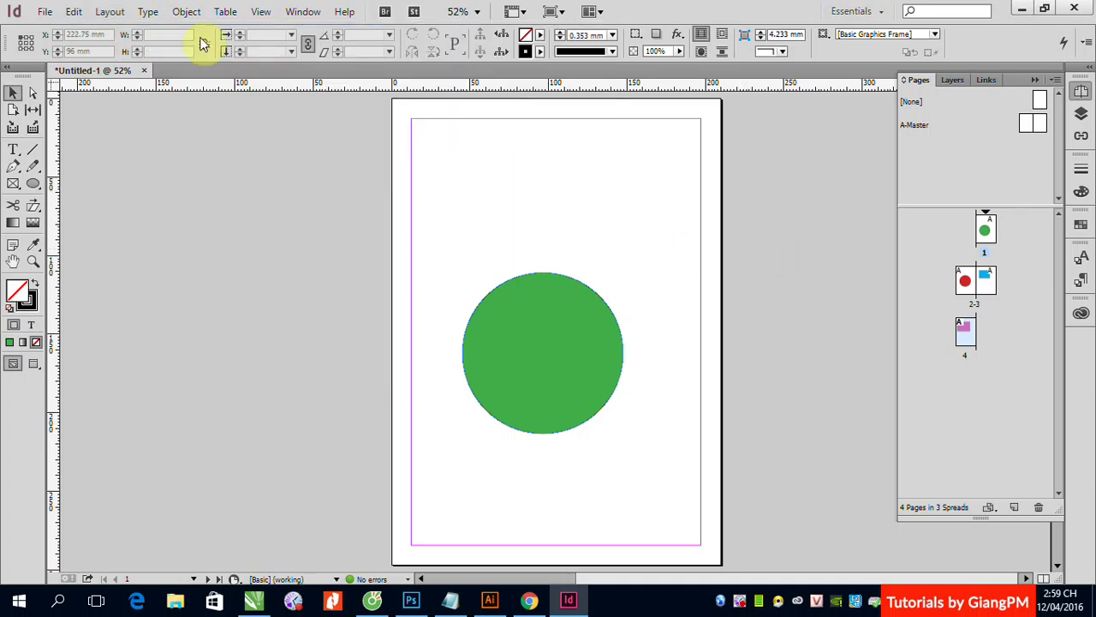
Set the margins of page 4 to 35 mm top, 25 mm bottom, 15 mm inside and 20 mm outside
click(109, 13)
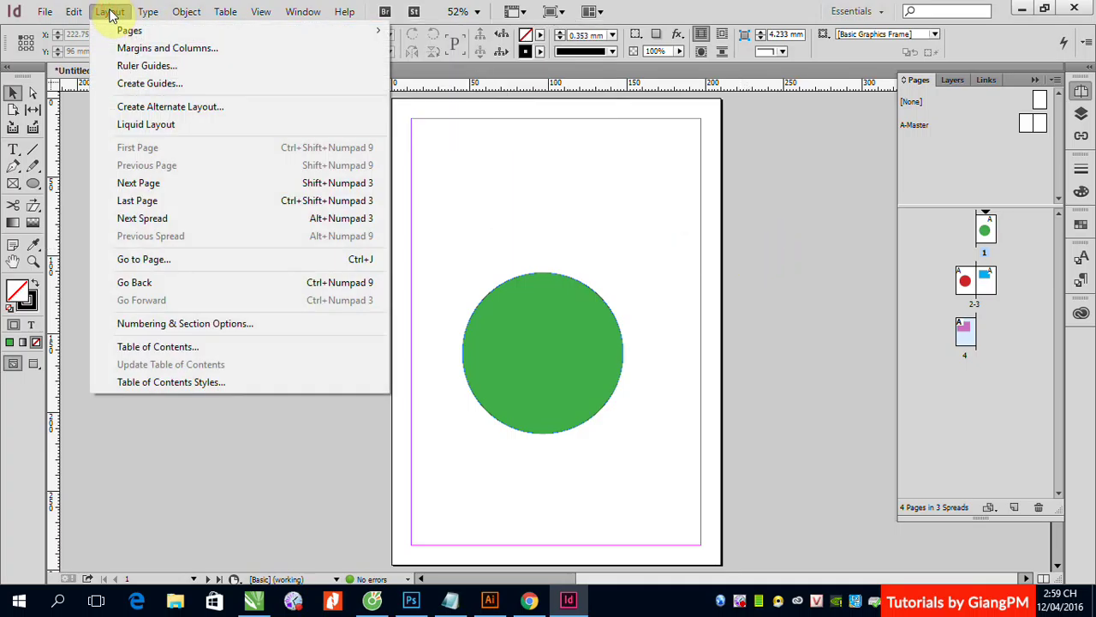
click(169, 48)
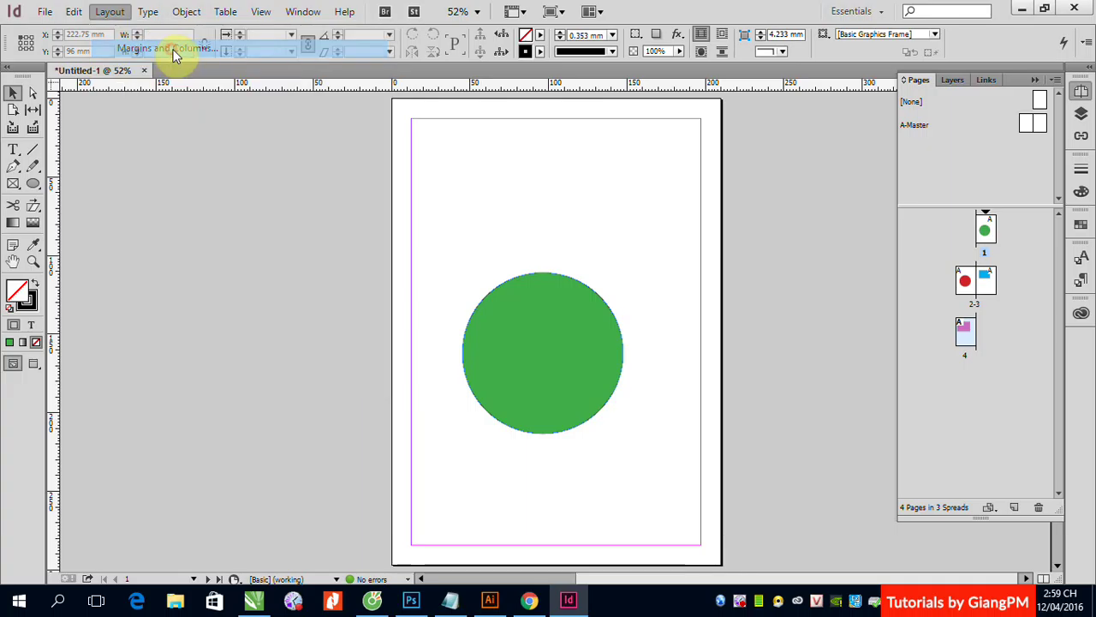
drag(623, 233, 363, 168)
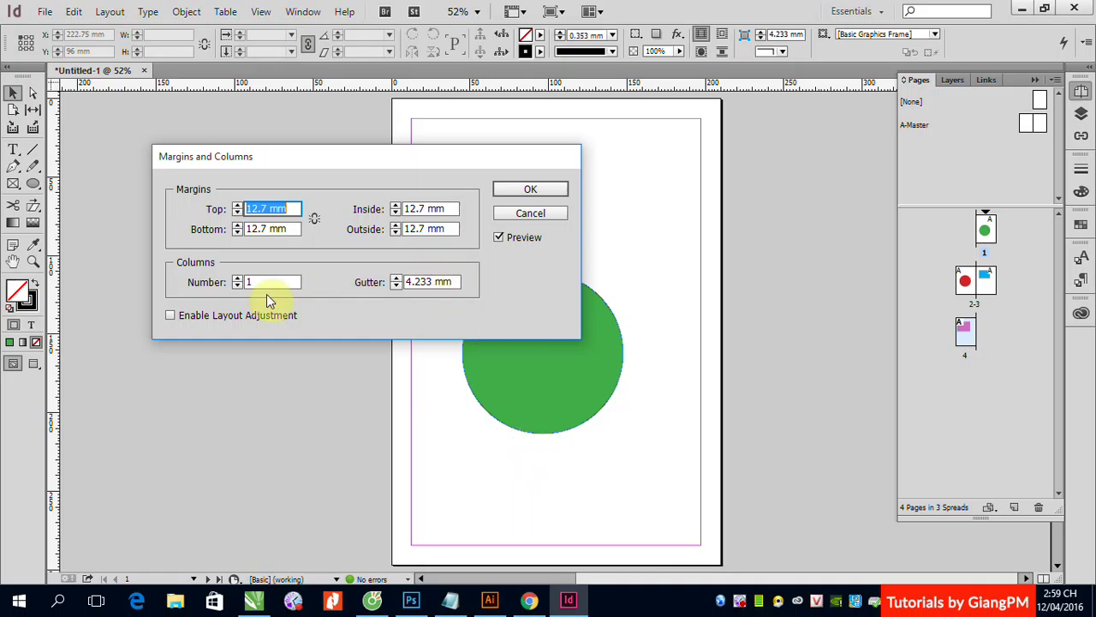
click(268, 209)
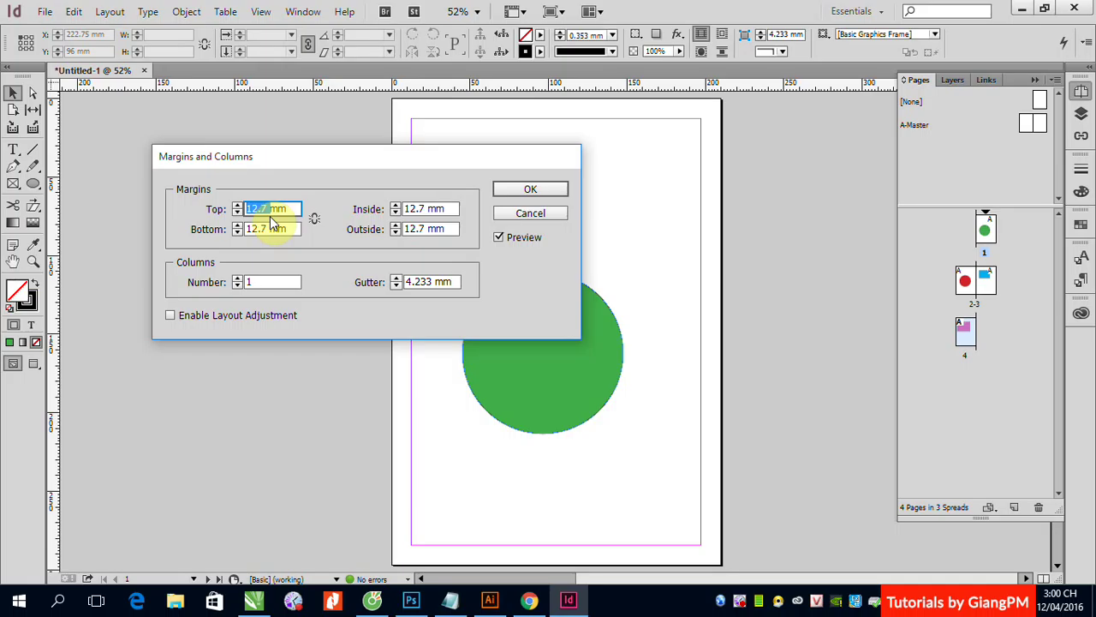
text(35)
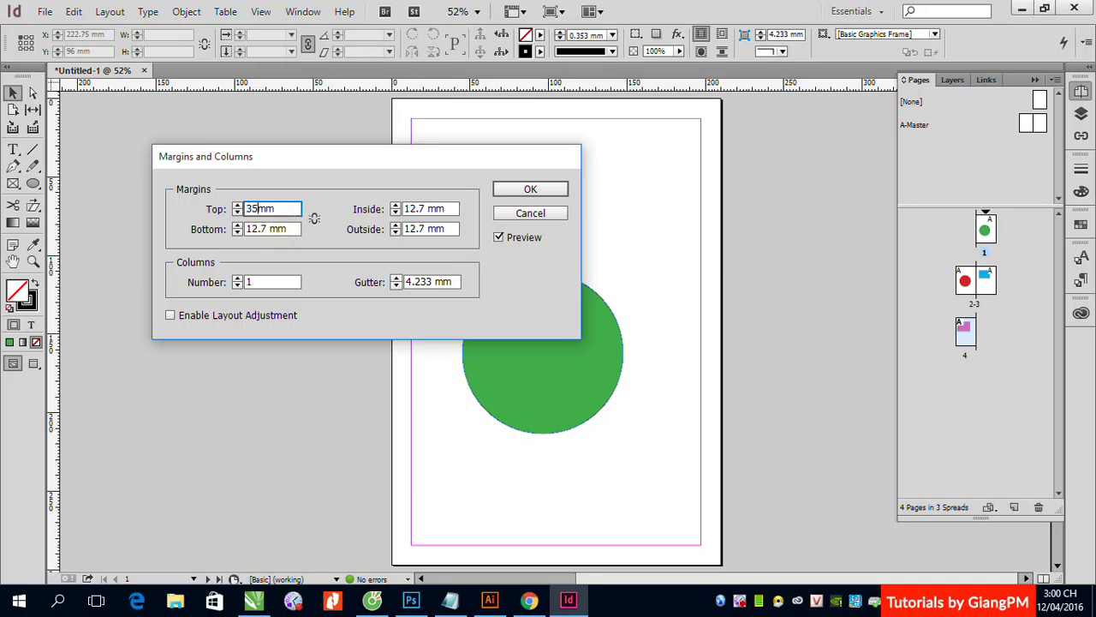
double_click(255, 229)
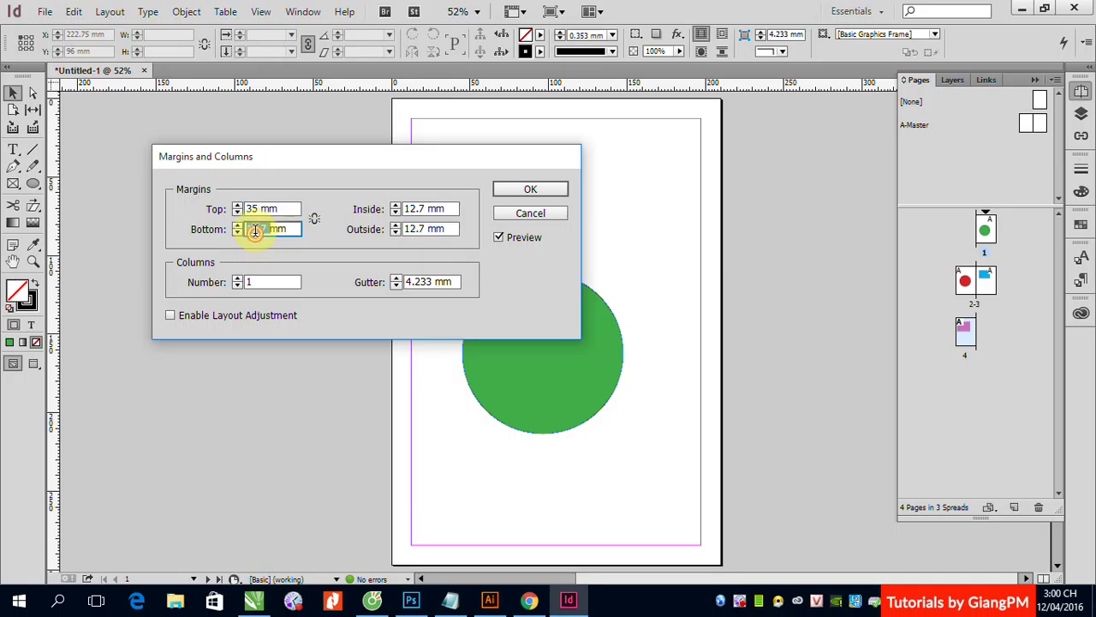
text(25)
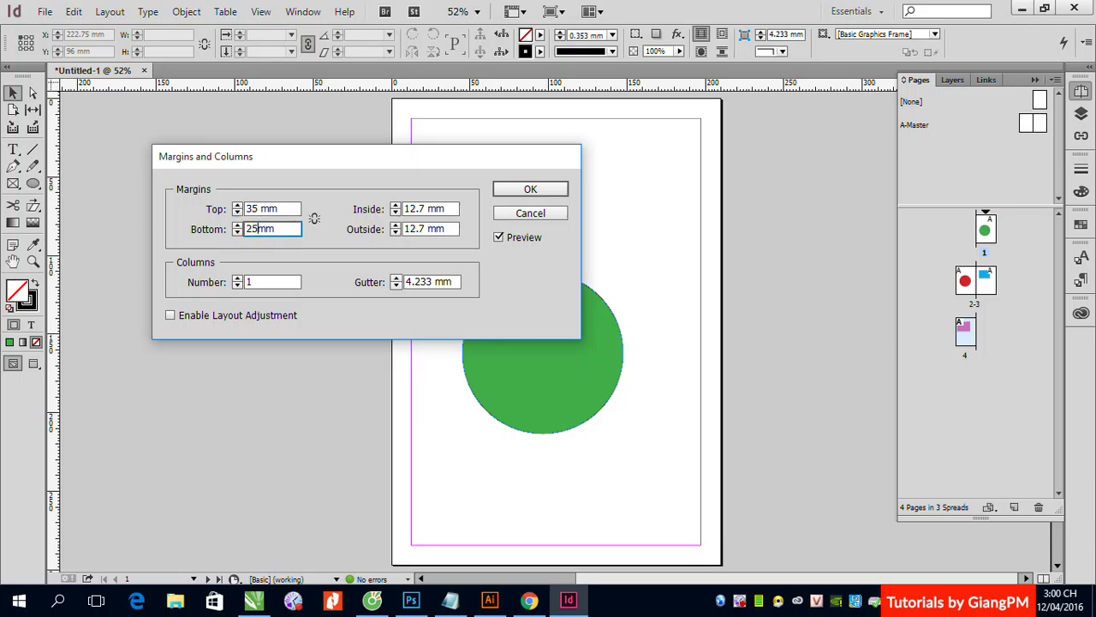
double_click(418, 210)
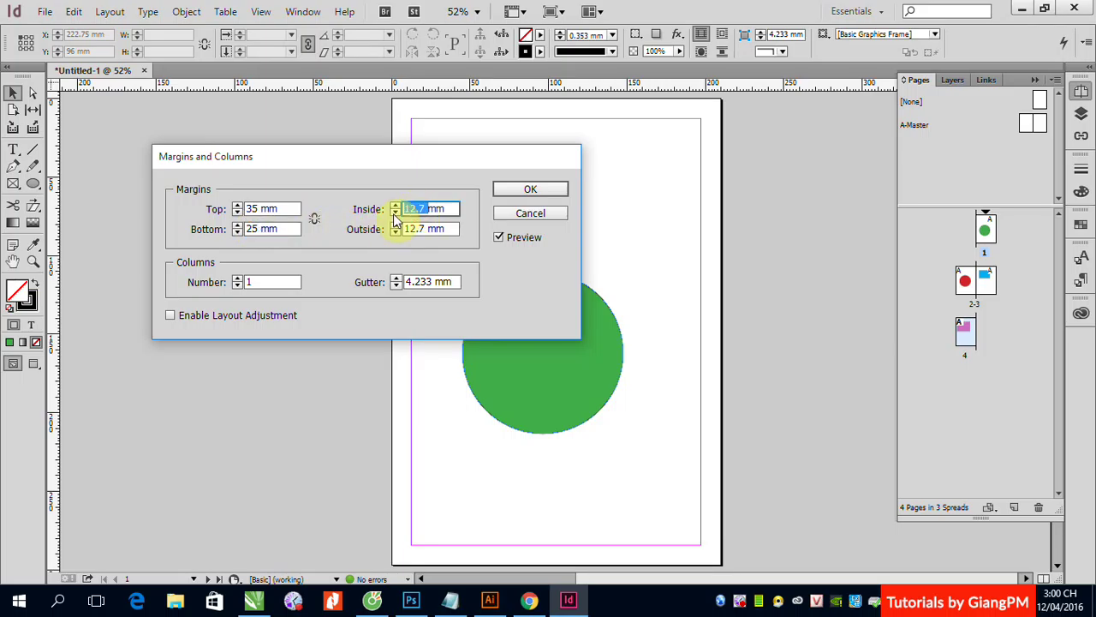
text(15)
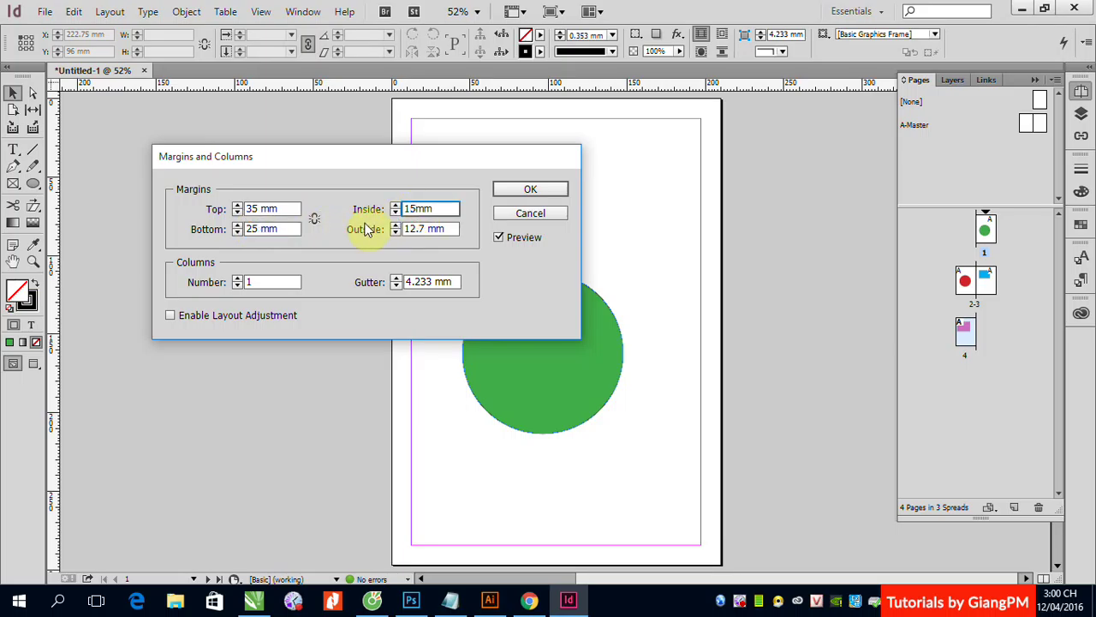
double_click(405, 228)
text(20)
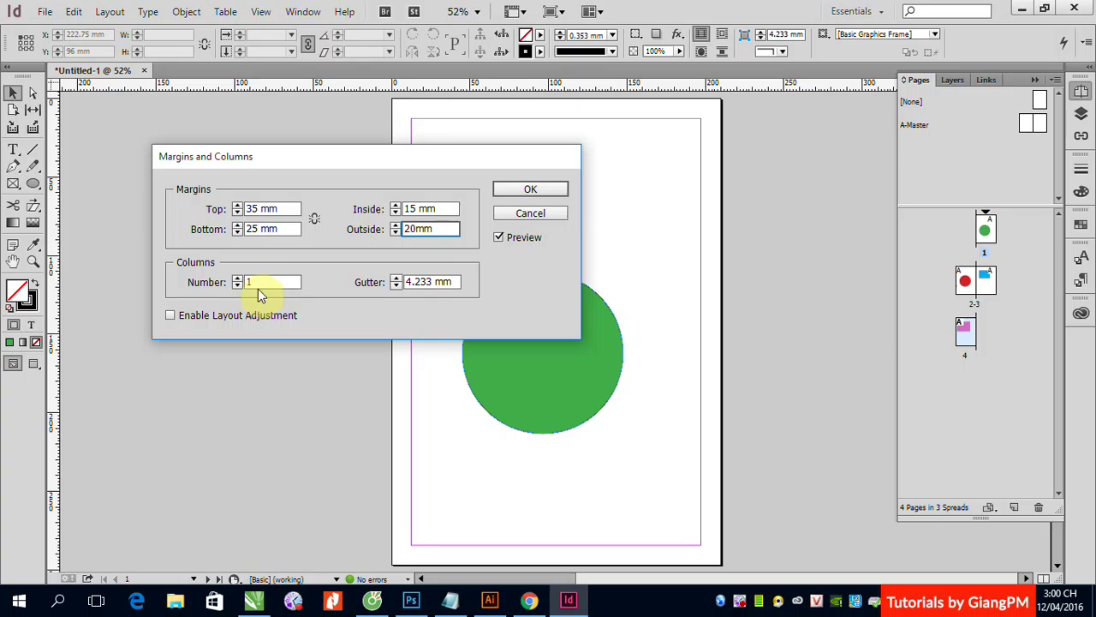
click(531, 192)
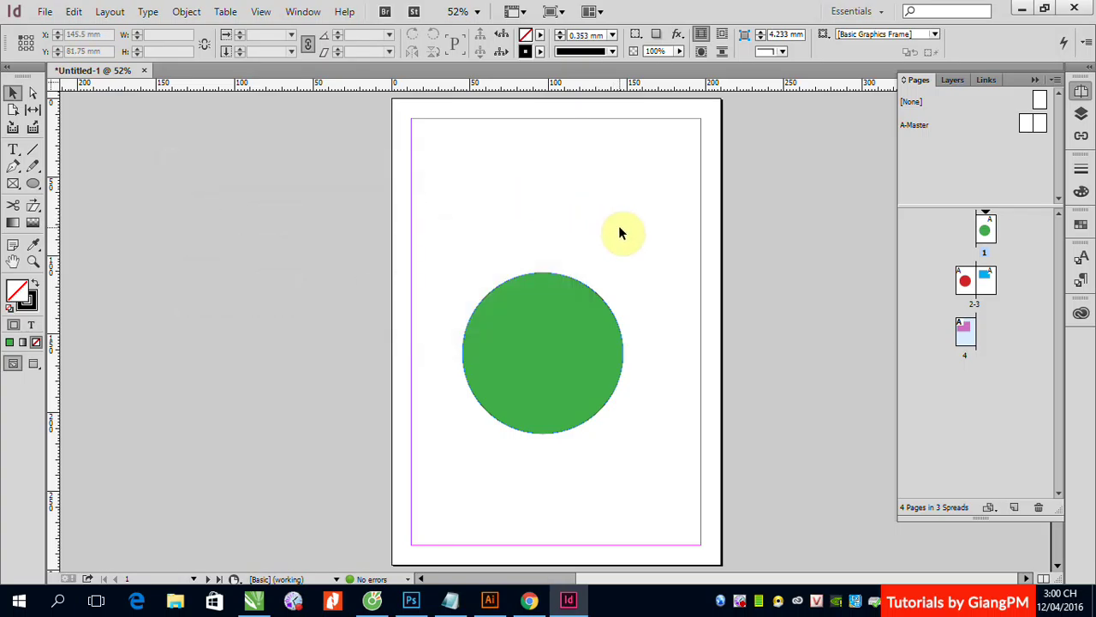
Compare the margins of page 4 with those of page 1 and the spread of pages 2-3
double_click(965, 334)
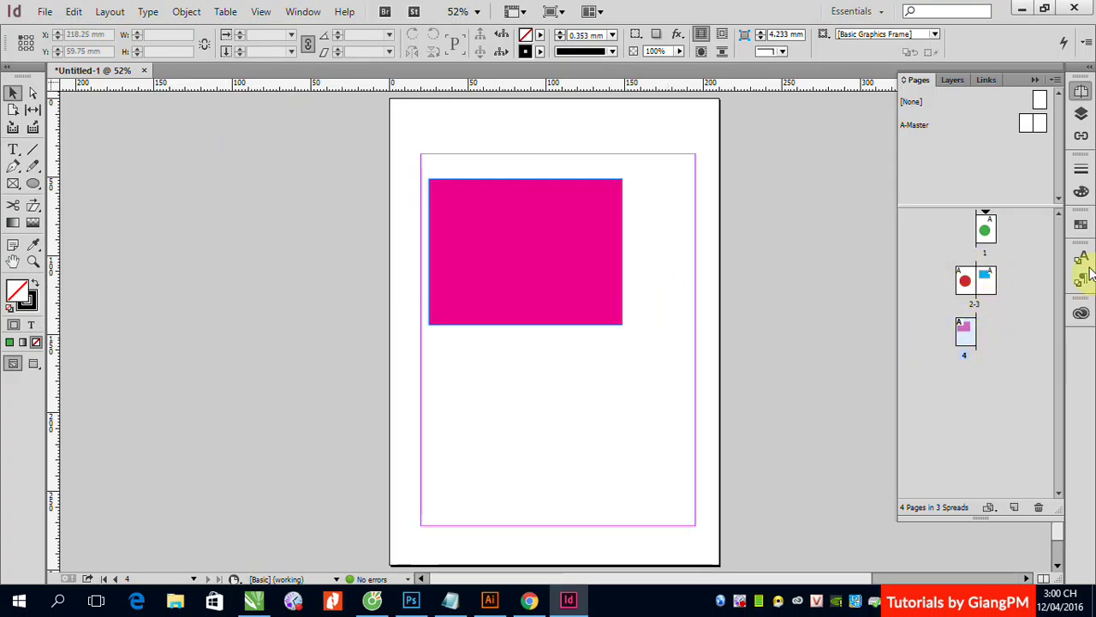
double_click(985, 228)
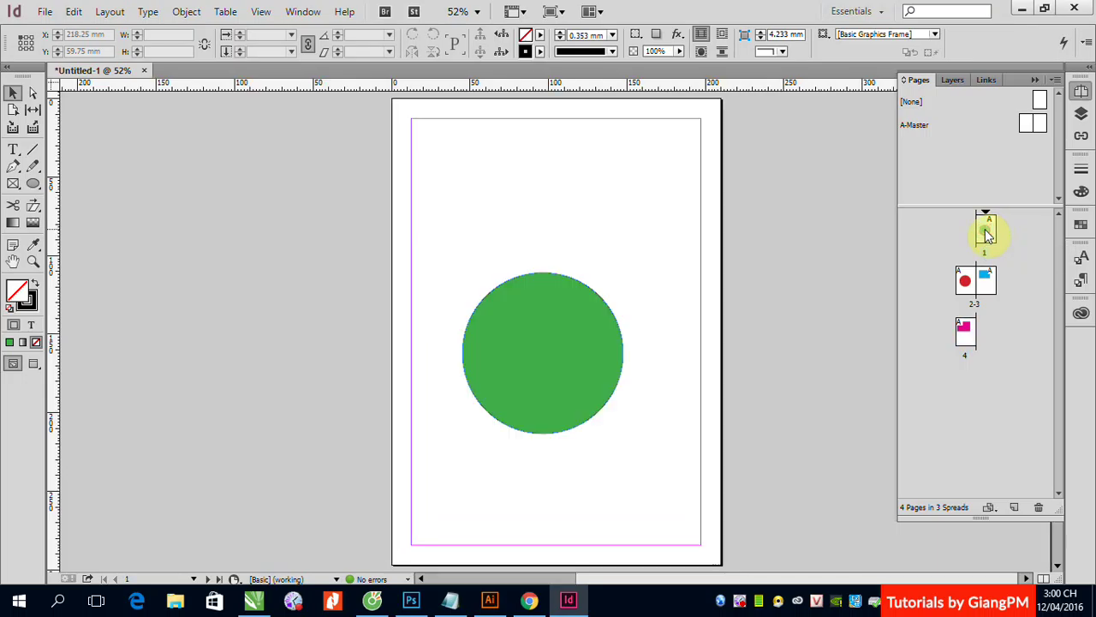
double_click(966, 285)
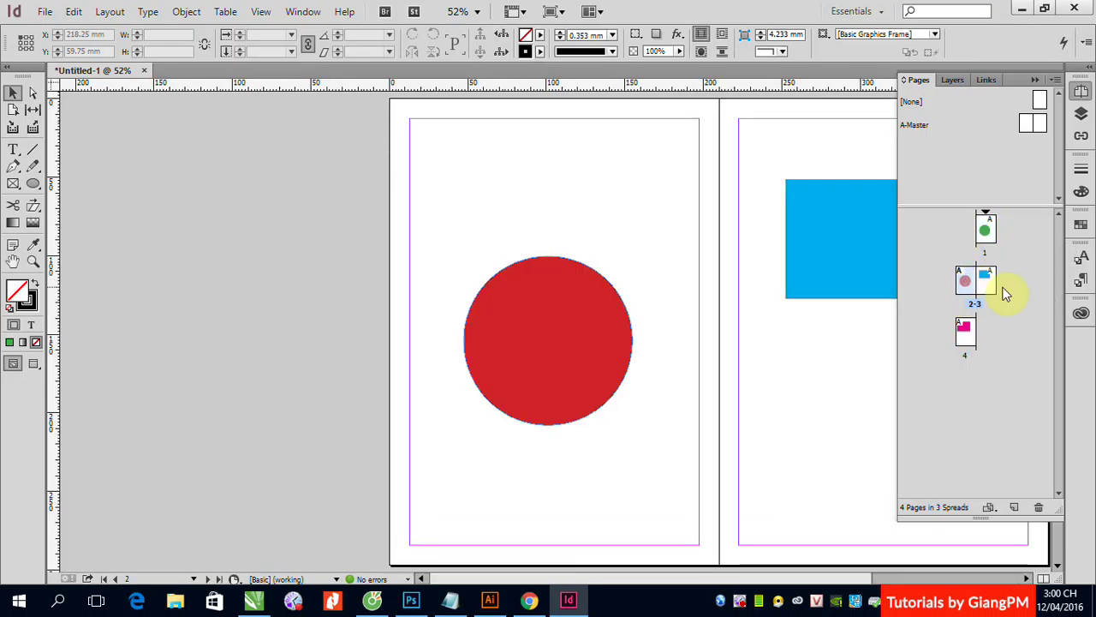
double_click(991, 287)
double_click(966, 336)
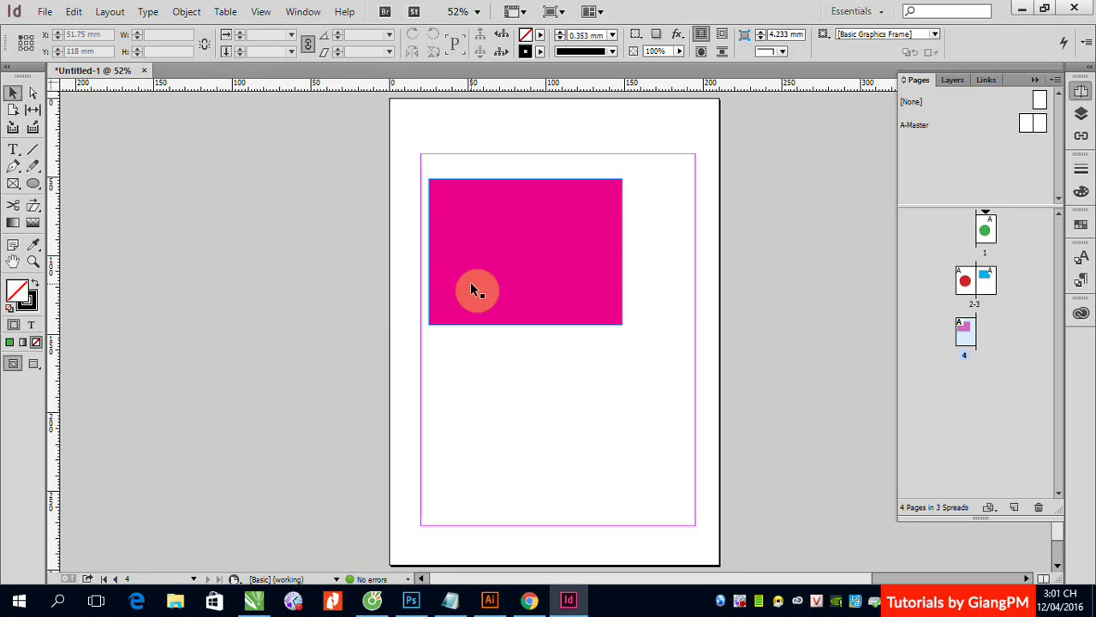
click(110, 11)
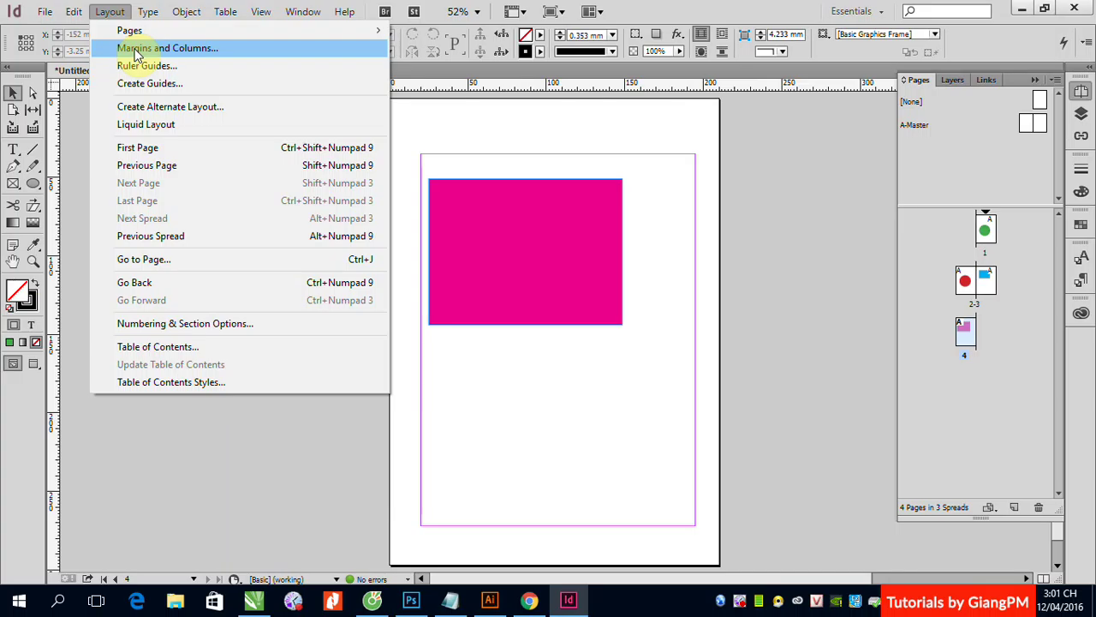
click(1013, 336)
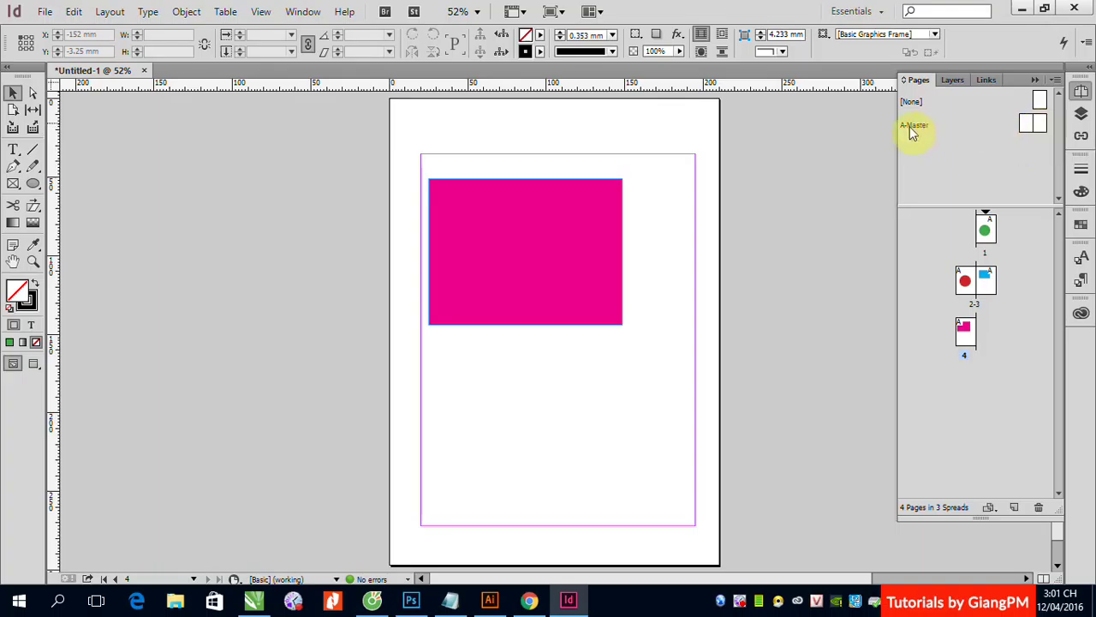
Set the margins of both A-Master pages to 35 mm top, 25 mm bottom, 15 mm inside and 20 mm outside
double_click(1029, 126)
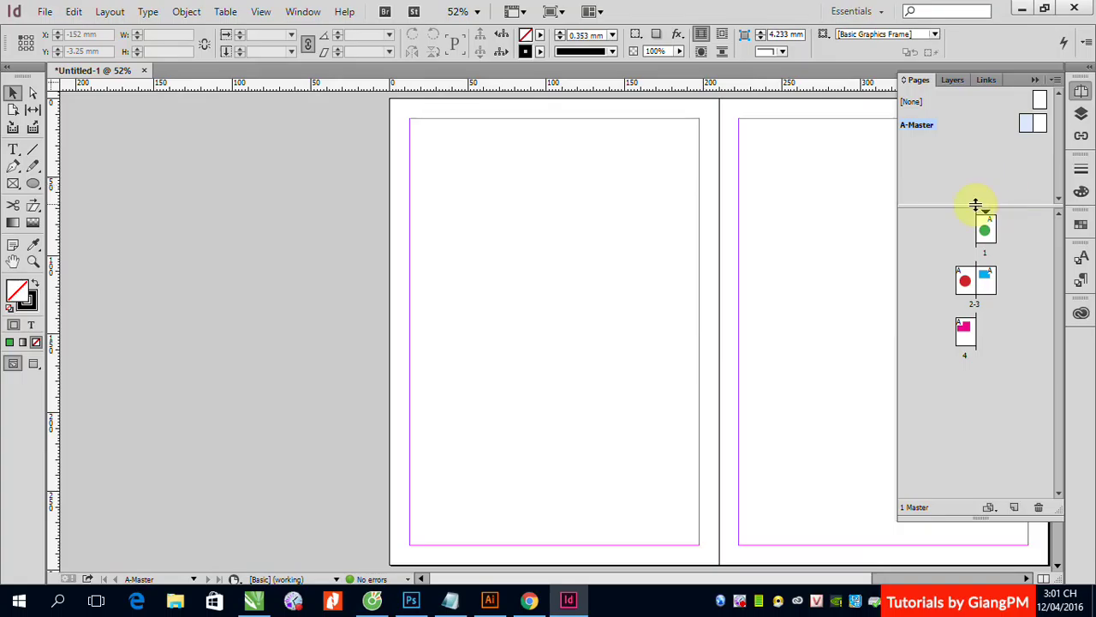
double_click(1041, 127)
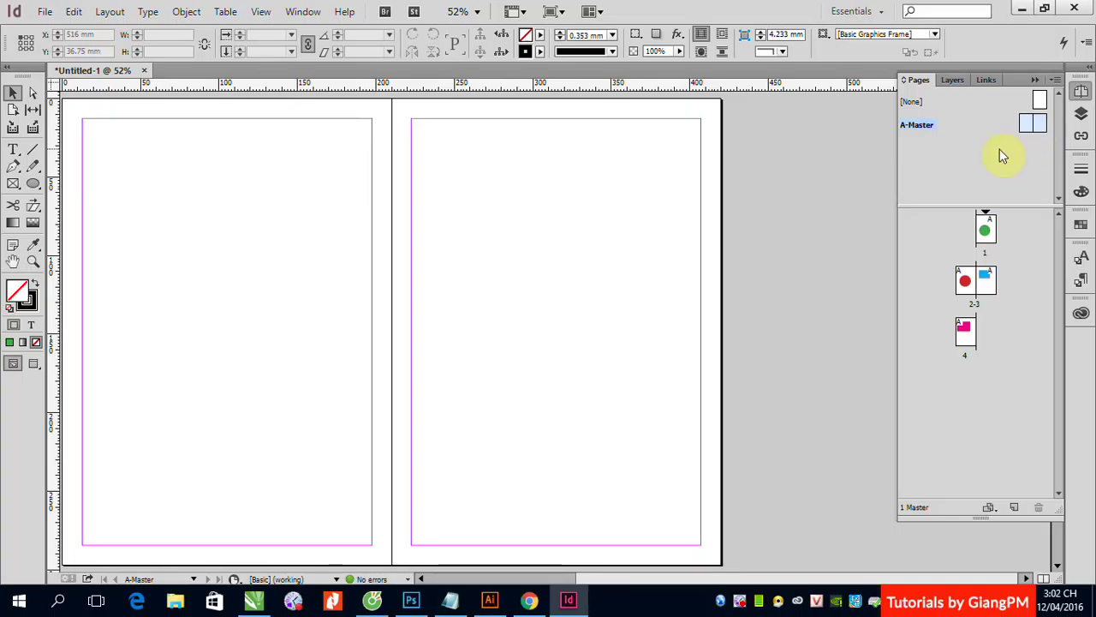
click(110, 12)
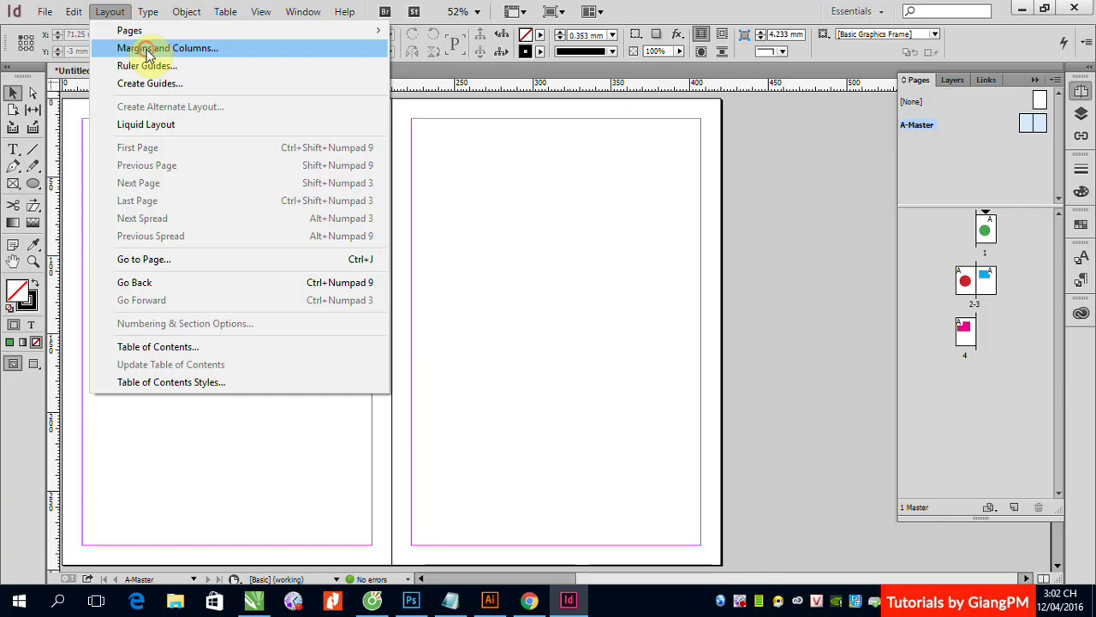
click(147, 52)
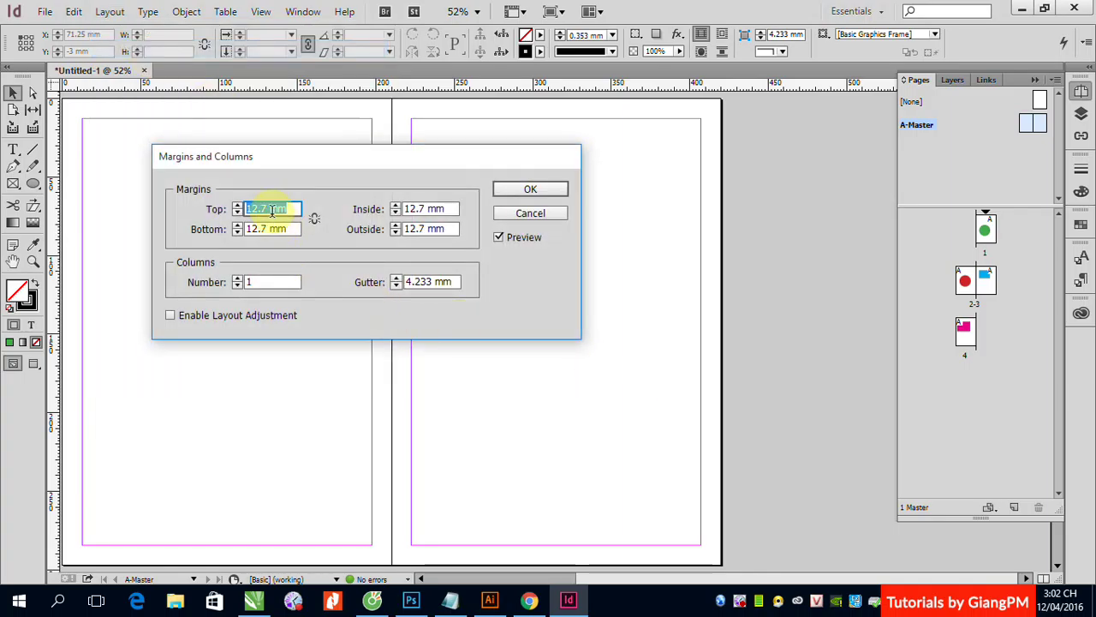
drag(275, 214, 245, 213)
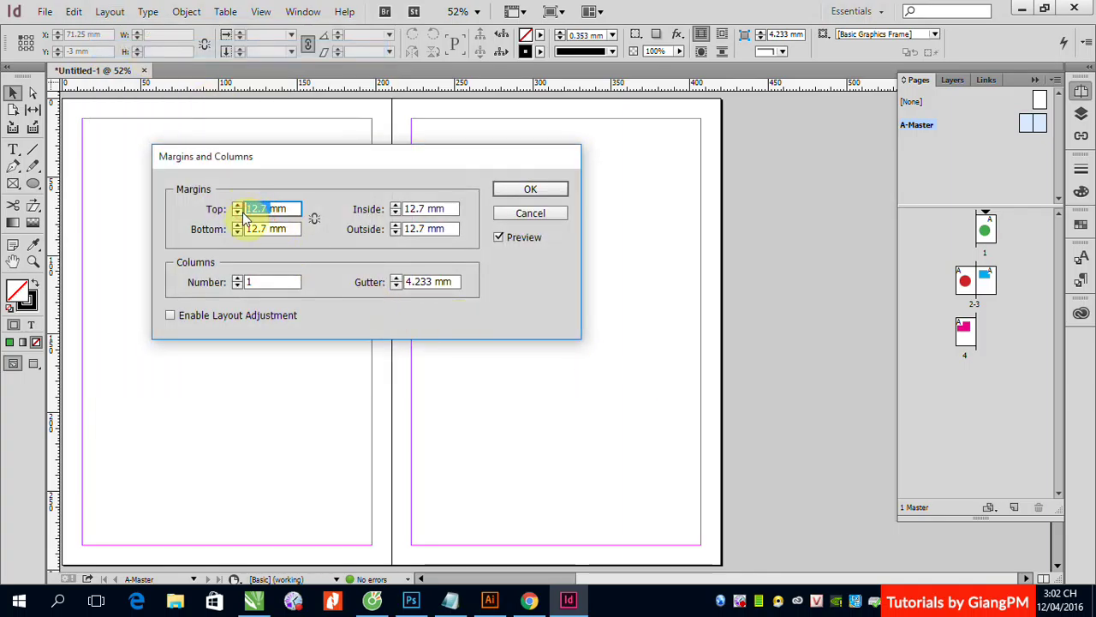
text(35)
drag(272, 228, 246, 229)
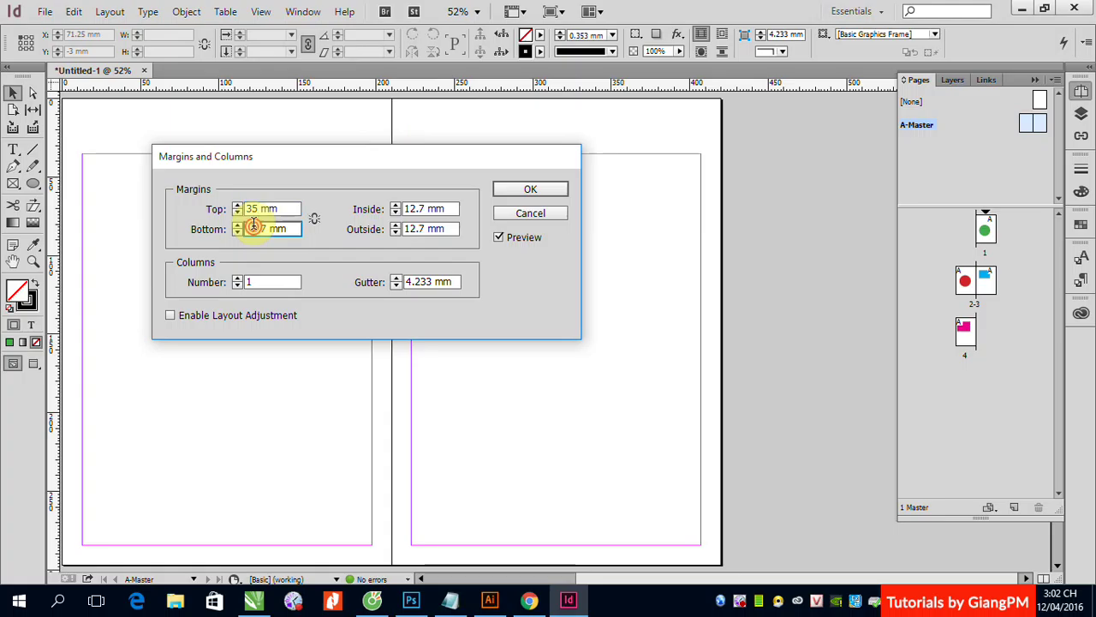
text(25)
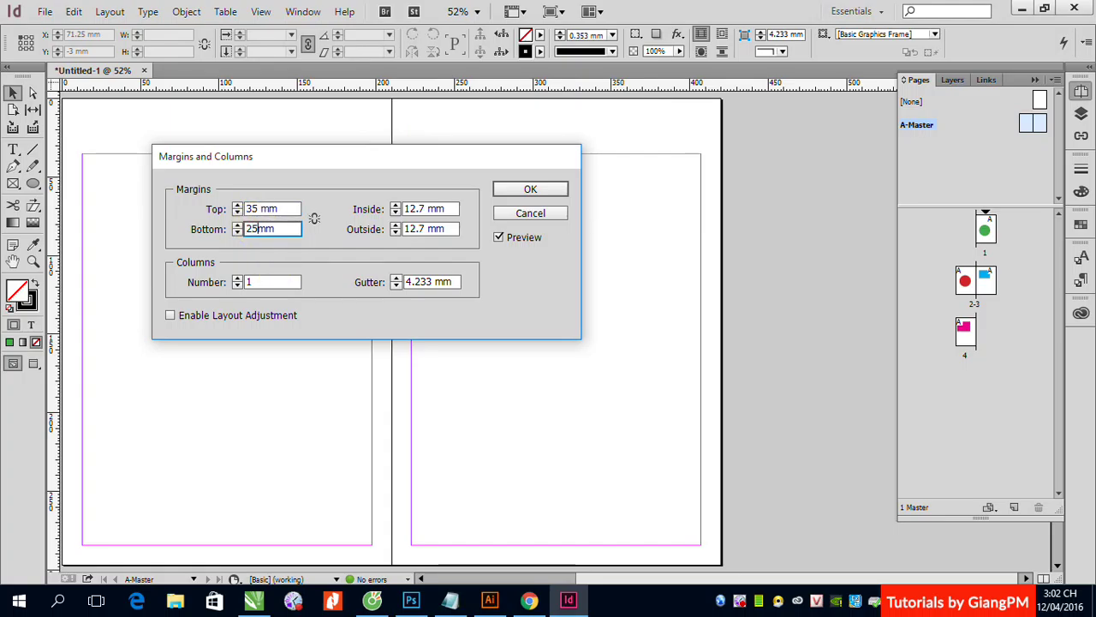
double_click(412, 211)
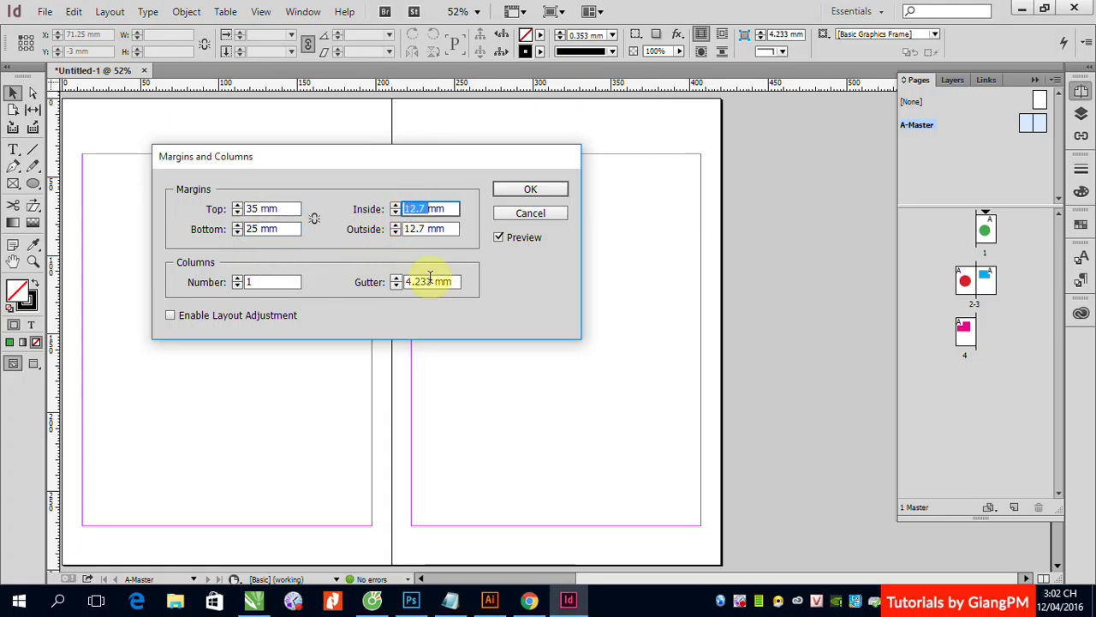
text(15)
double_click(416, 229)
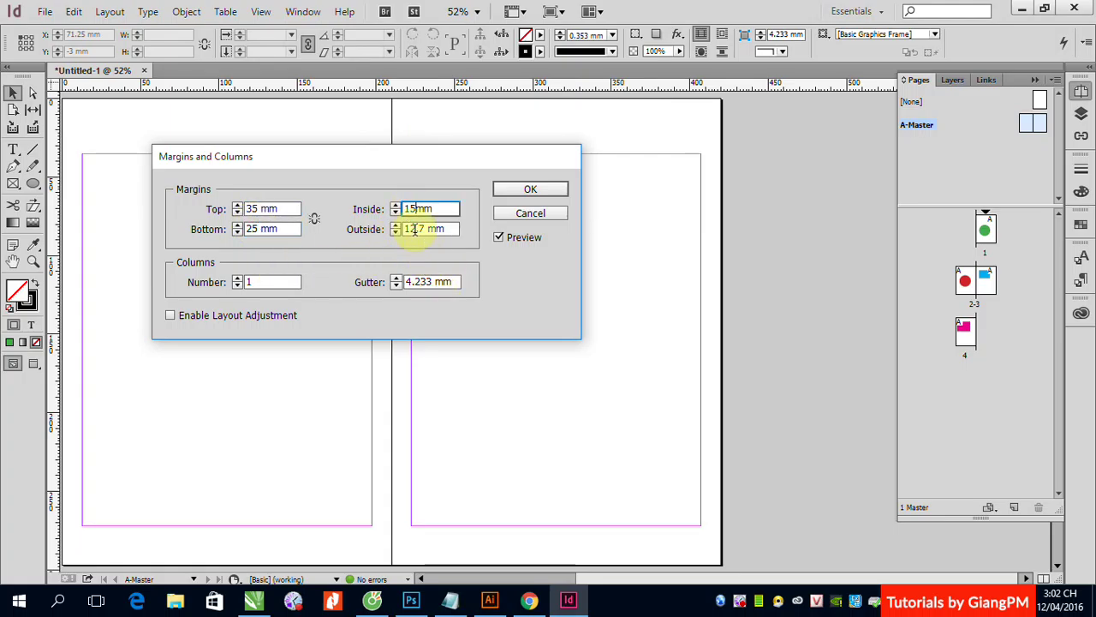
text(20)
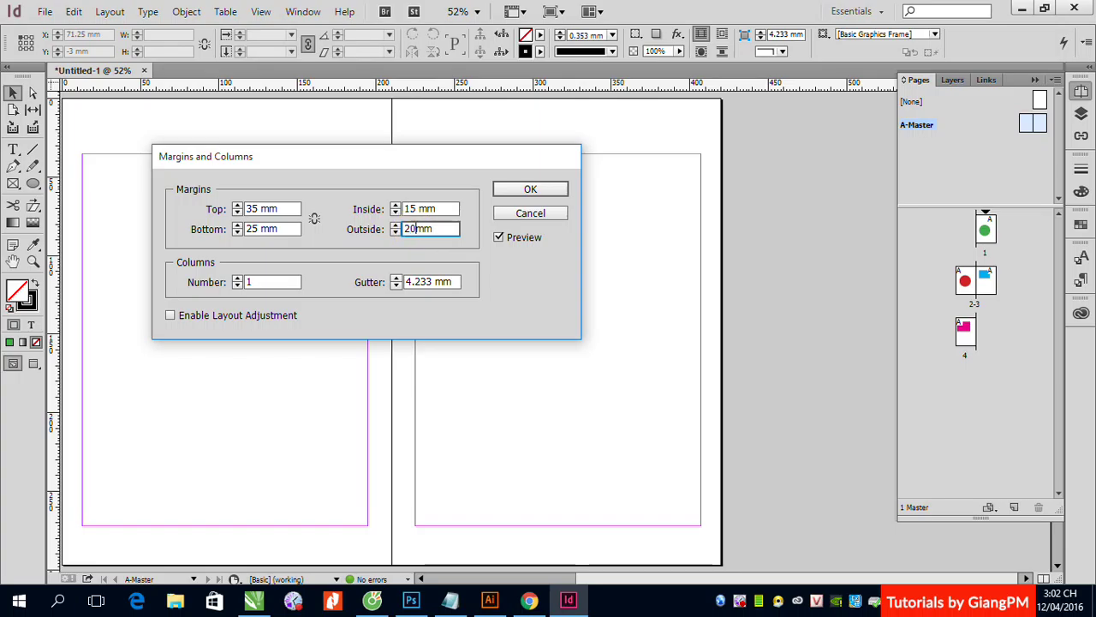
click(525, 191)
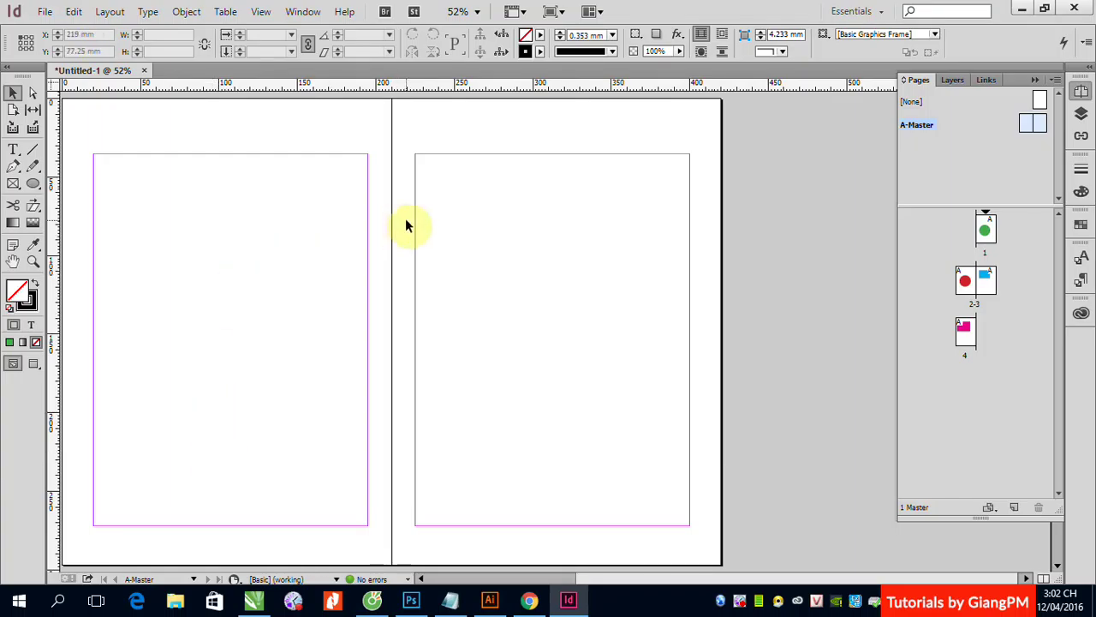
Check the margins on each document page from 1 to 4 against the A-Master margins
double_click(990, 248)
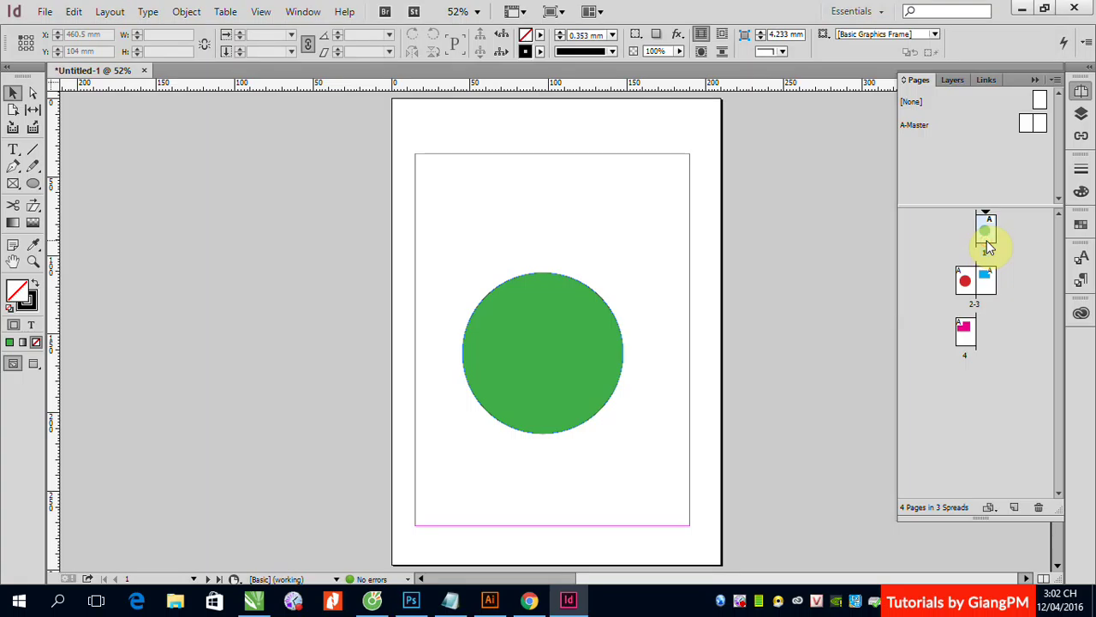
double_click(979, 281)
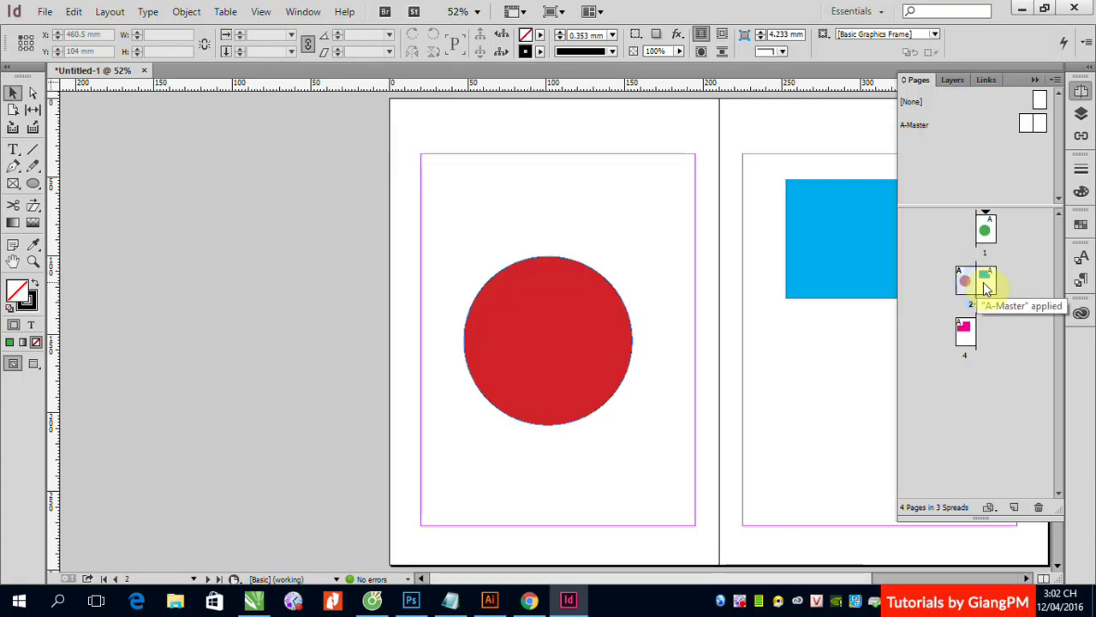
double_click(985, 282)
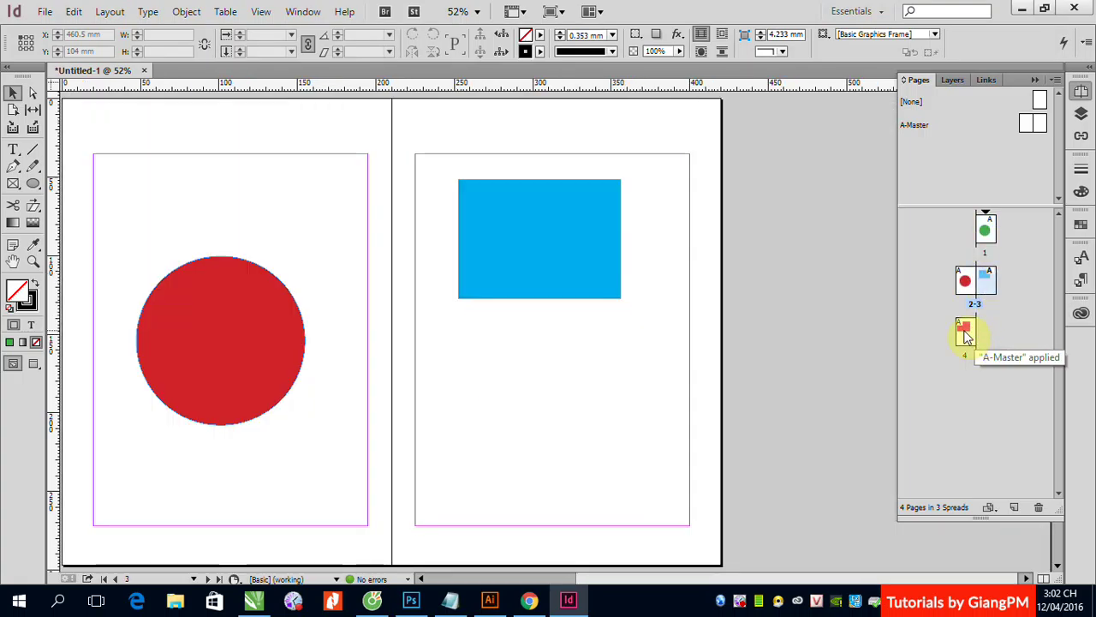
double_click(966, 335)
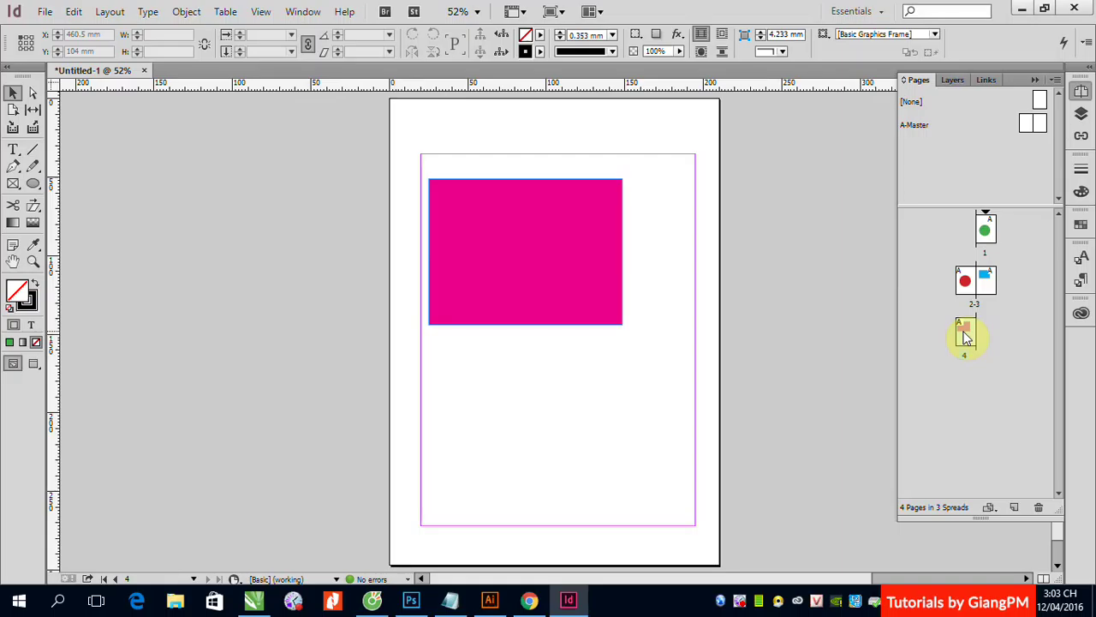
Draw a 35.278 mm six-sided polygon at the top of the left A-Master page and fill it with C=100 M=90 Y=10 K=0
click(1027, 126)
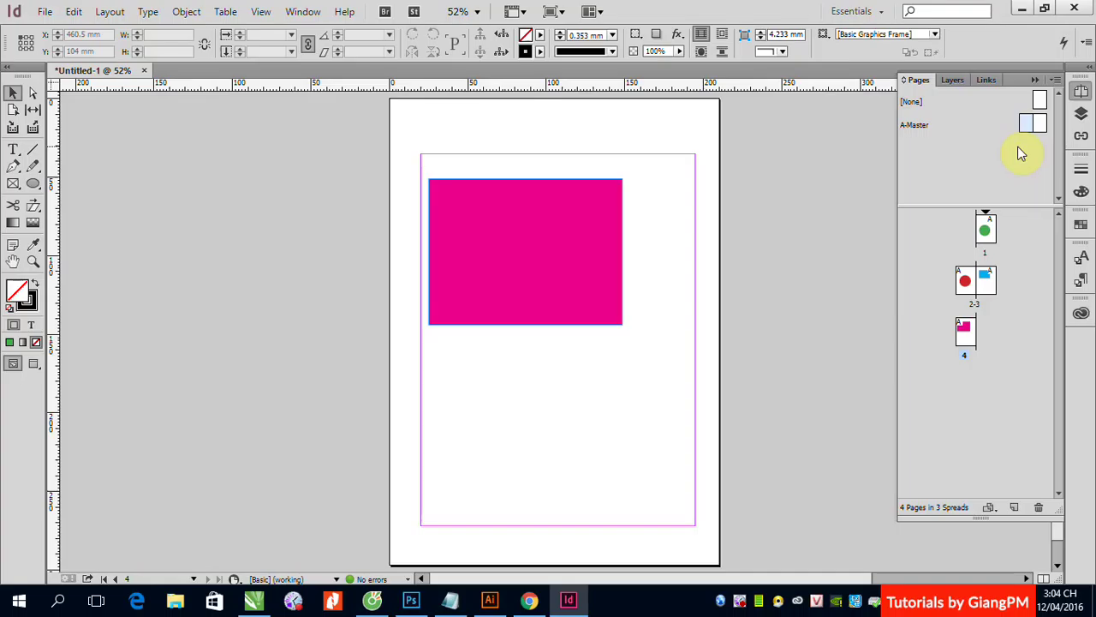
double_click(1034, 128)
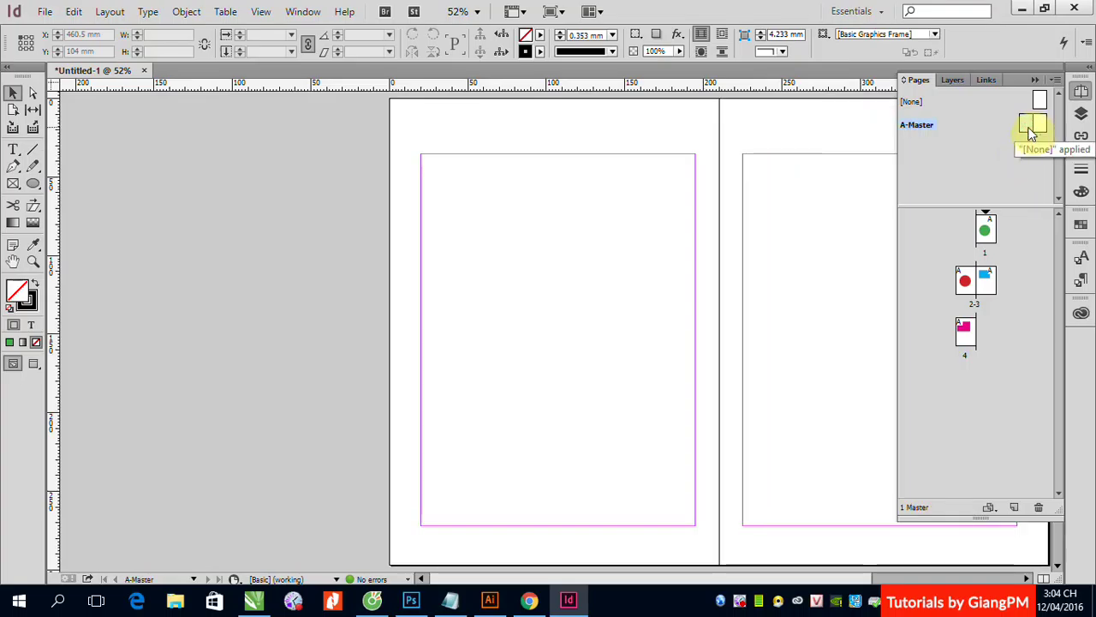
click(33, 185)
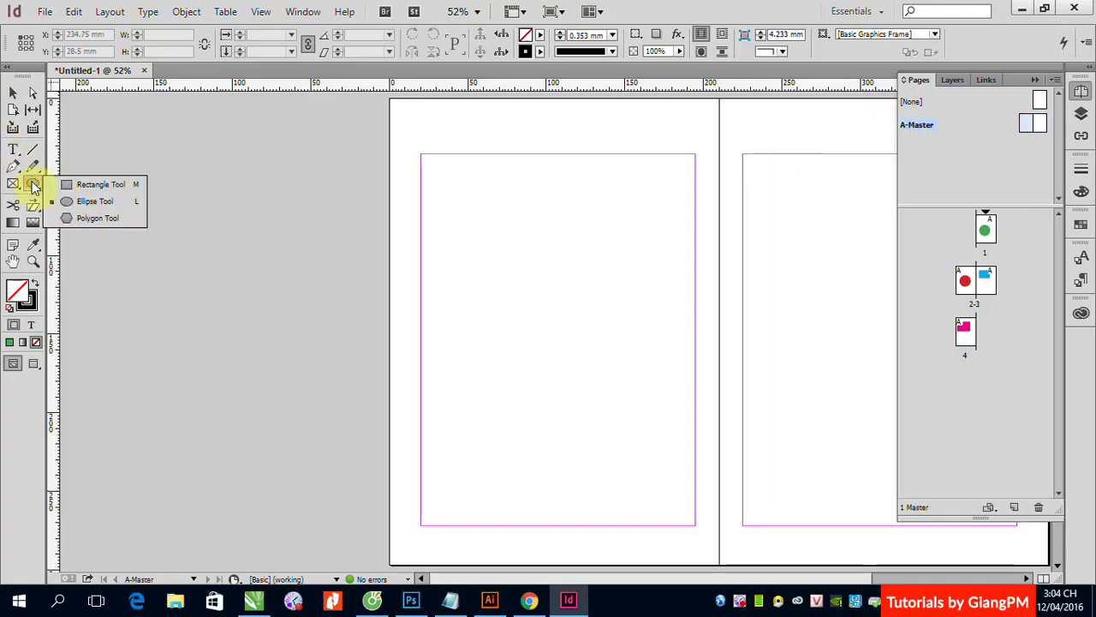
click(65, 217)
click(435, 113)
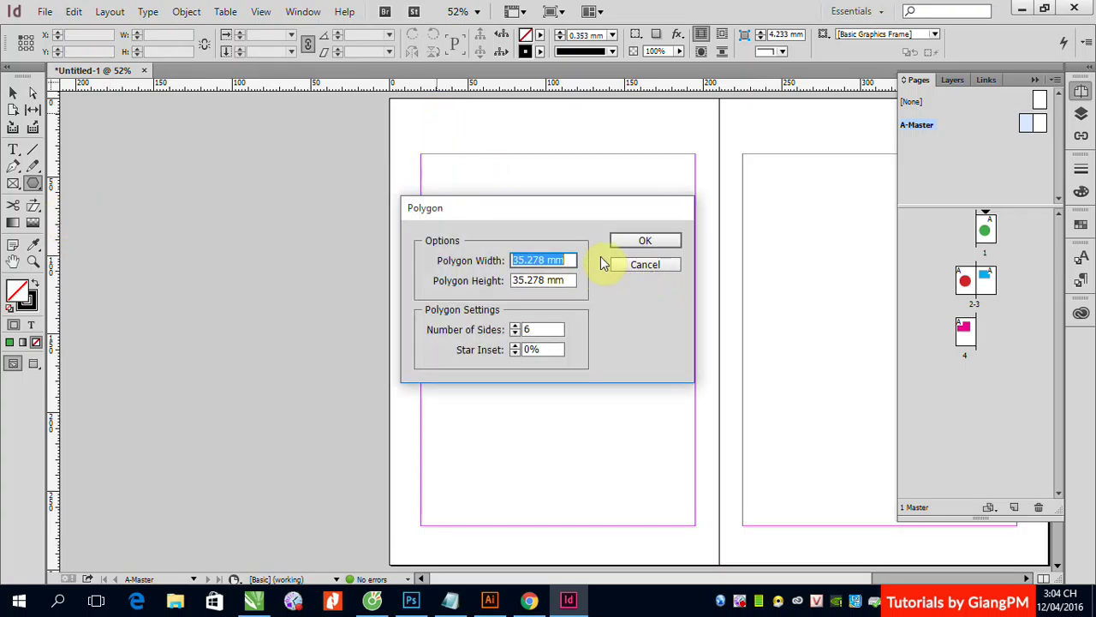
click(641, 240)
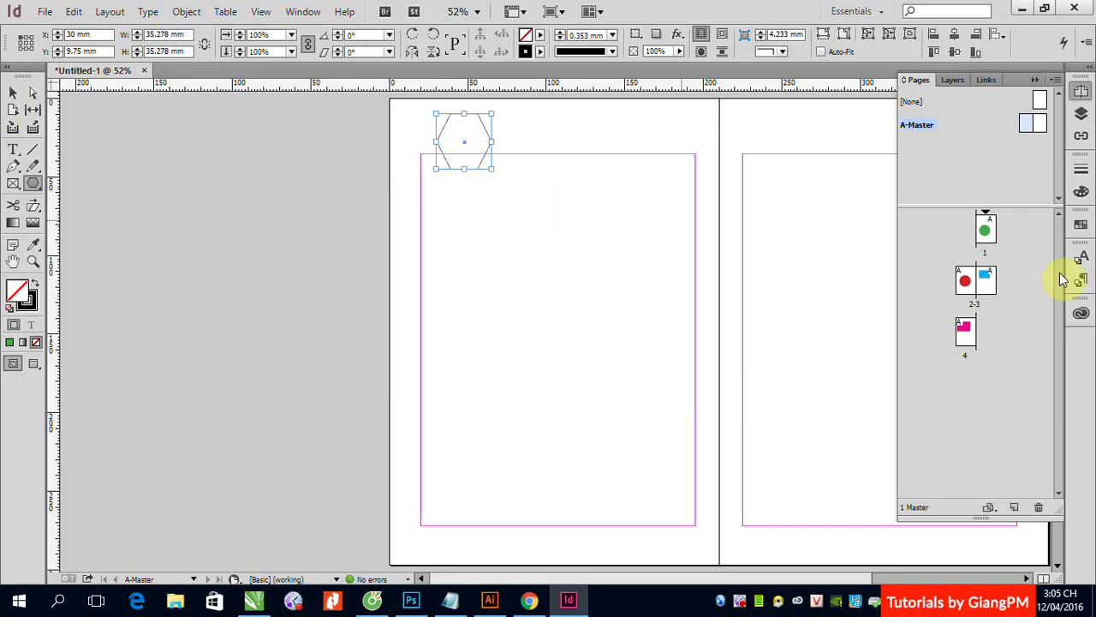
click(1081, 224)
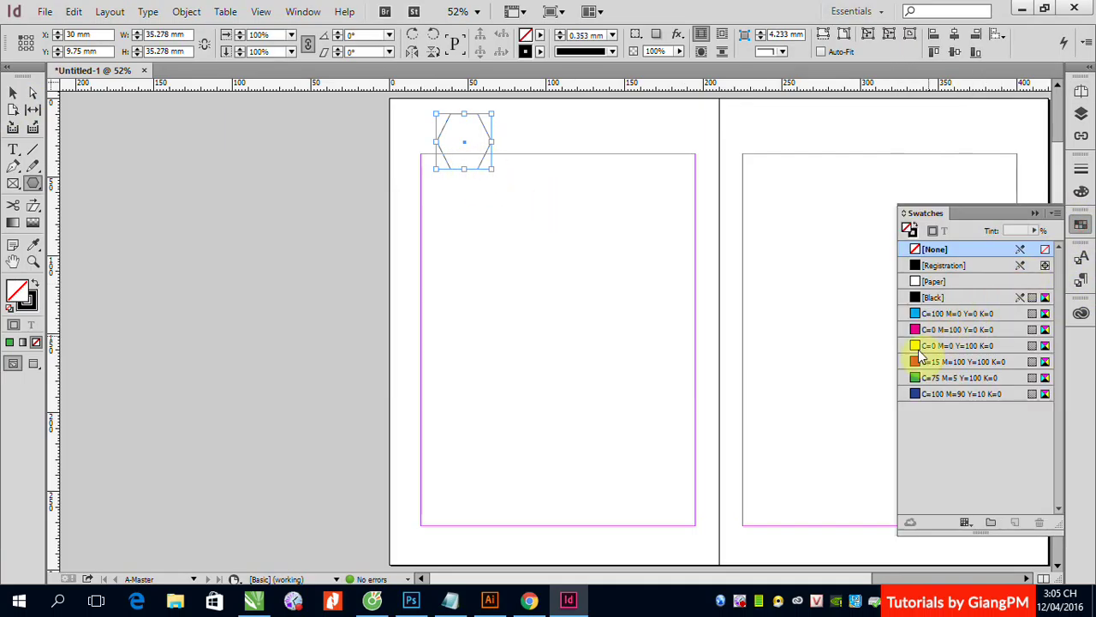
click(918, 393)
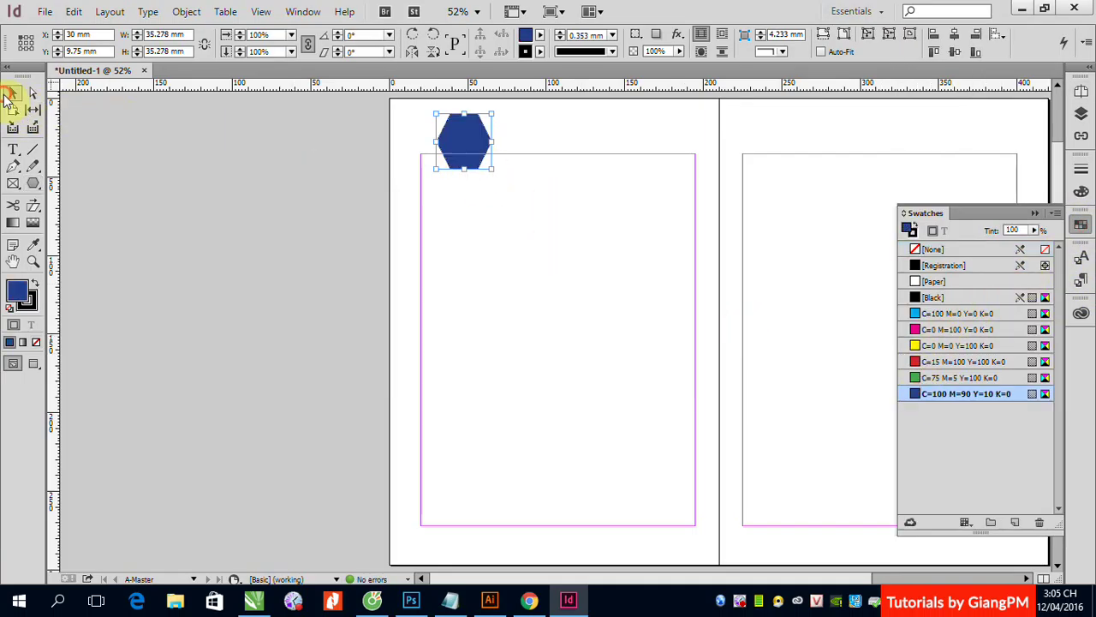
Move the hexagon toward the left A-Master page's top outer corner and place a copy in the right page's top outer corner
click(13, 92)
click(97, 177)
drag(484, 143, 1003, 143)
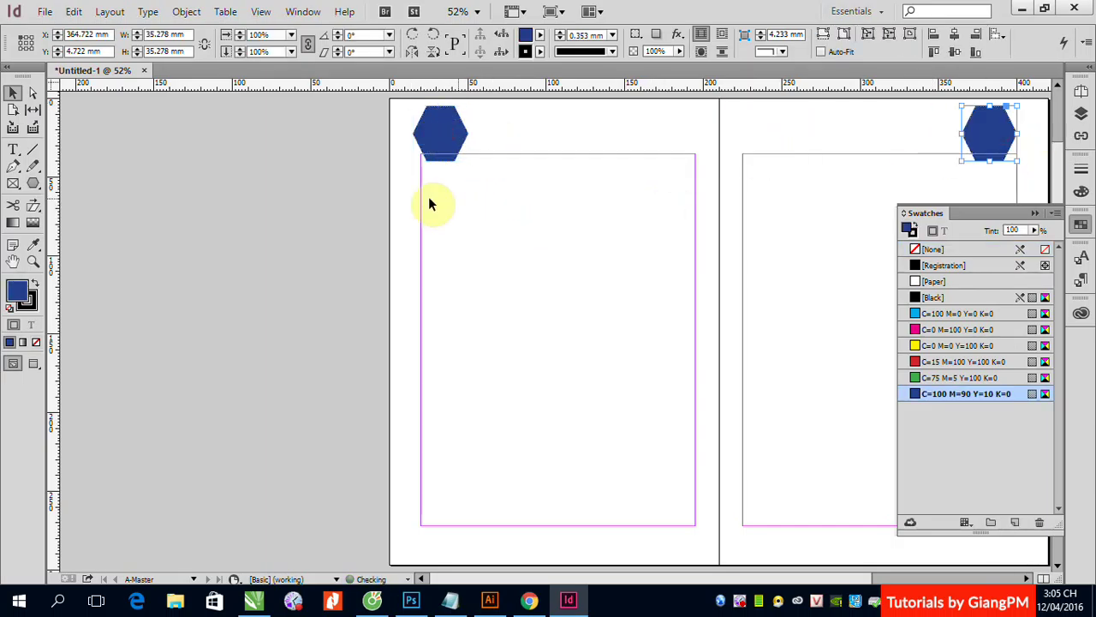
click(222, 238)
click(442, 133)
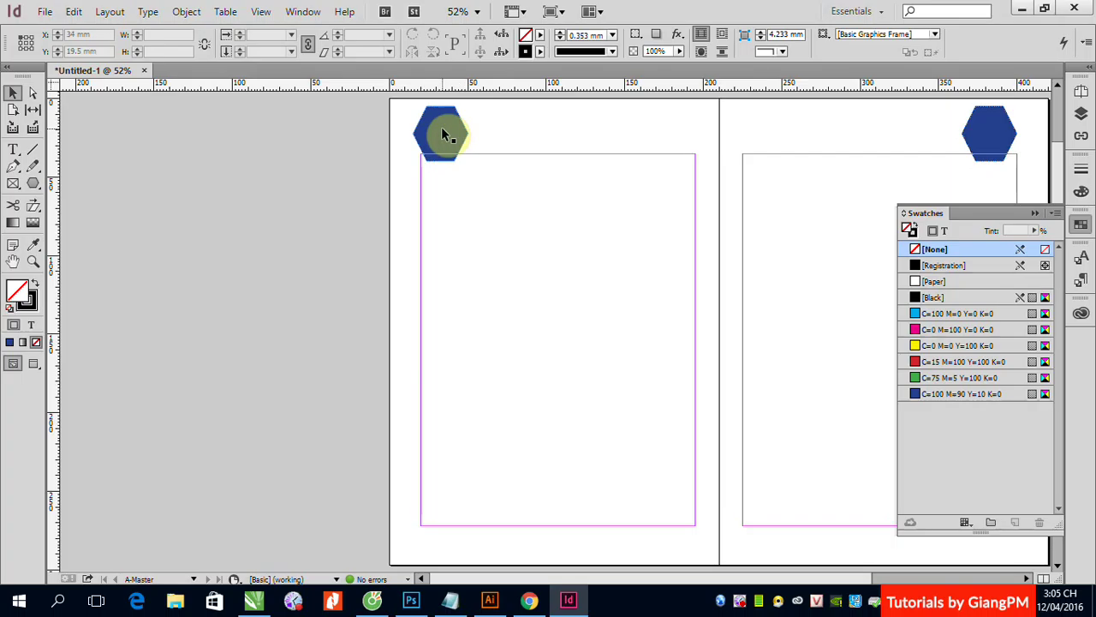
Check page 1 and the spread of pages 2-3 for the hexagons placed on A-Master
click(1080, 91)
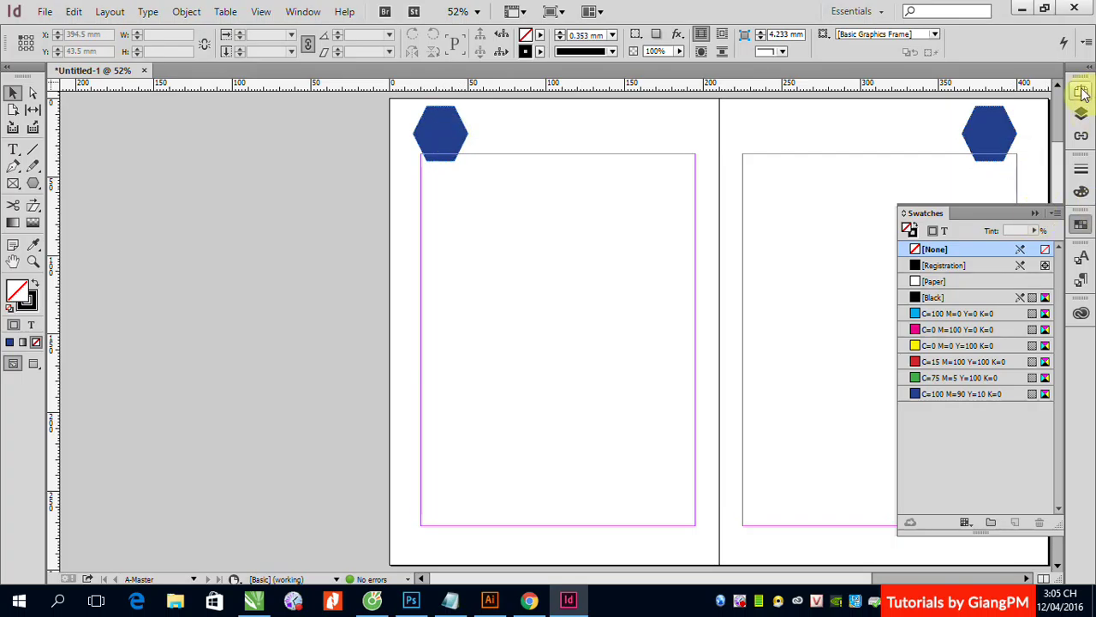
double_click(985, 228)
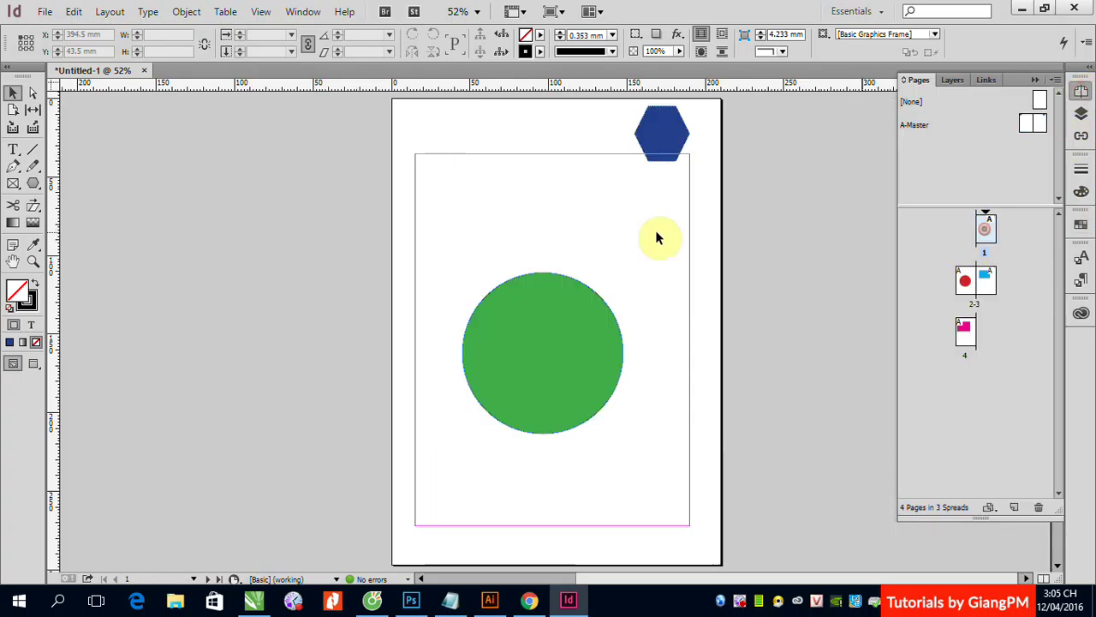
double_click(975, 281)
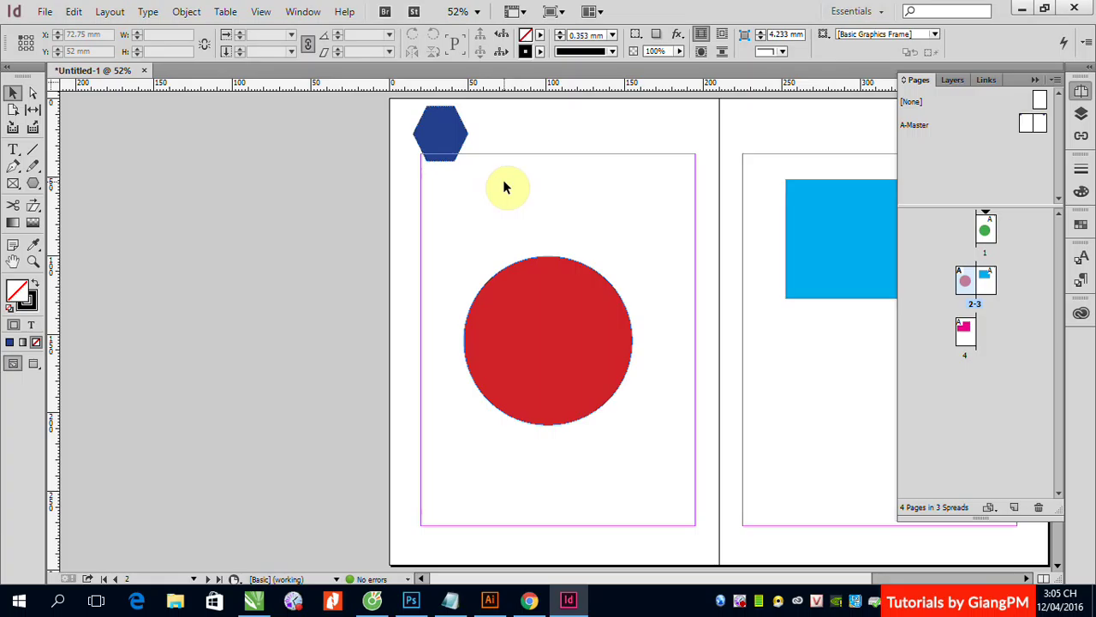
Add a text frame about 127 mm wide beside the left A-Master page's hexagon, containing ENTER FOCUS ACADEMY
double_click(1026, 126)
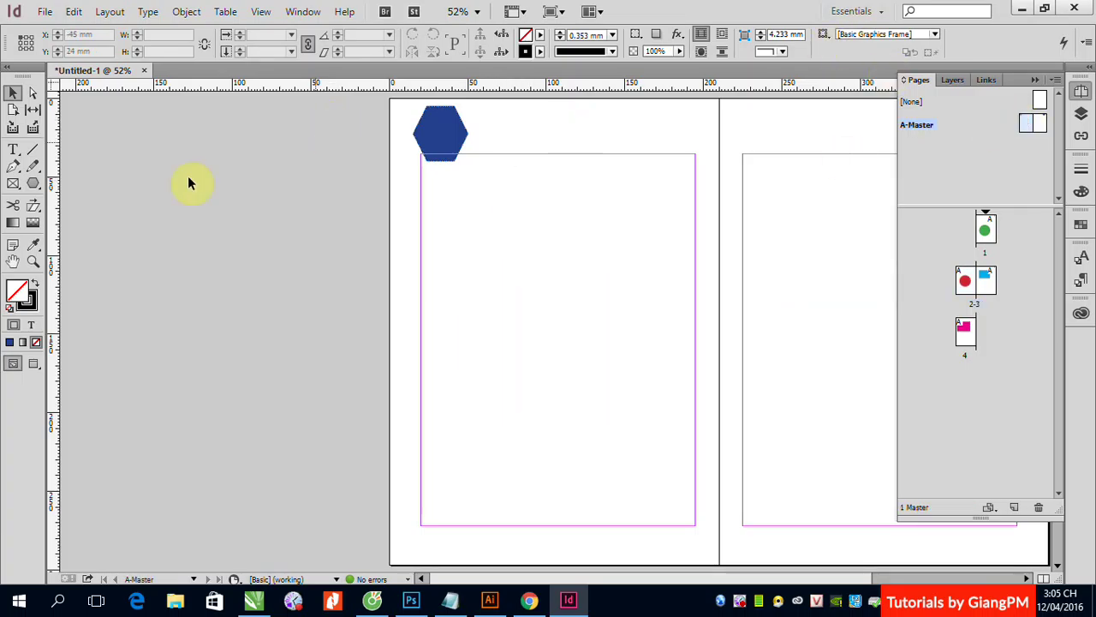
click(12, 151)
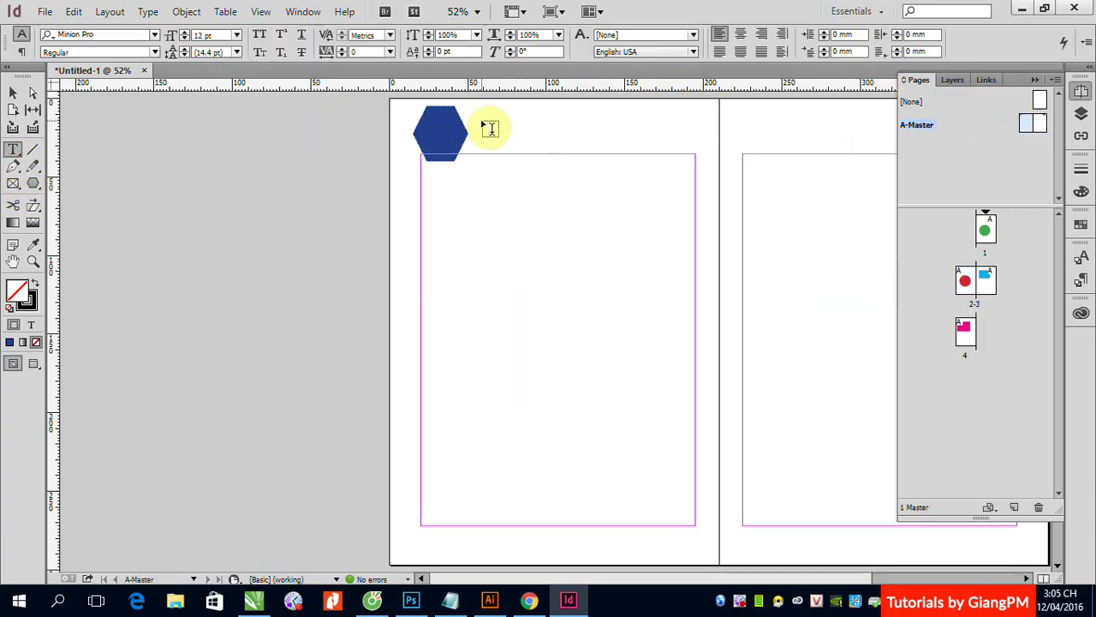
drag(480, 122, 680, 149)
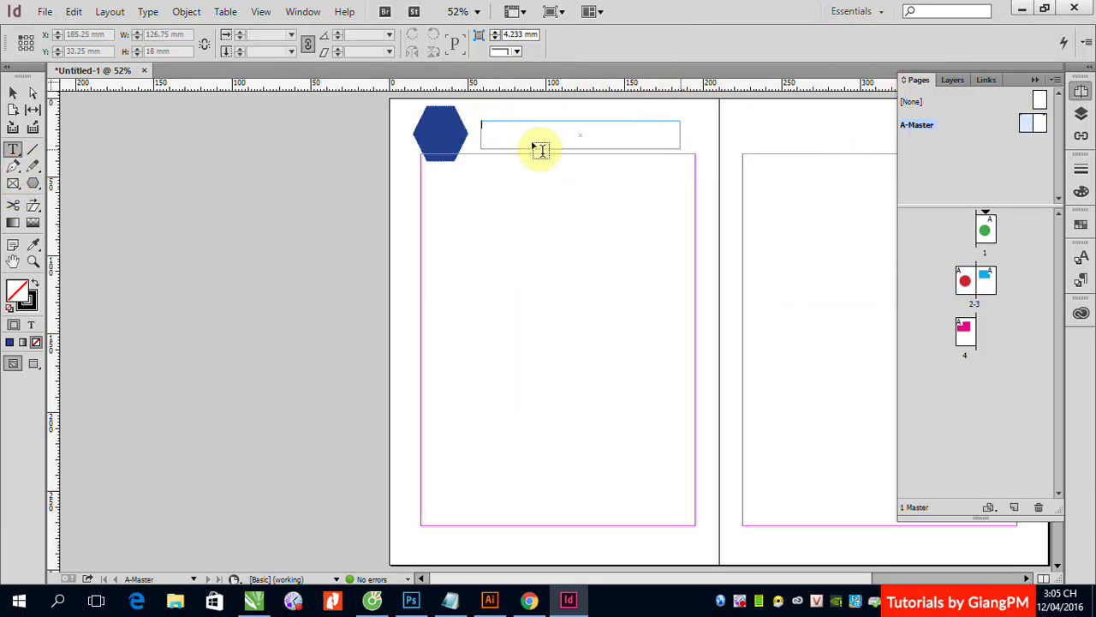
click(521, 134)
text(ENT)
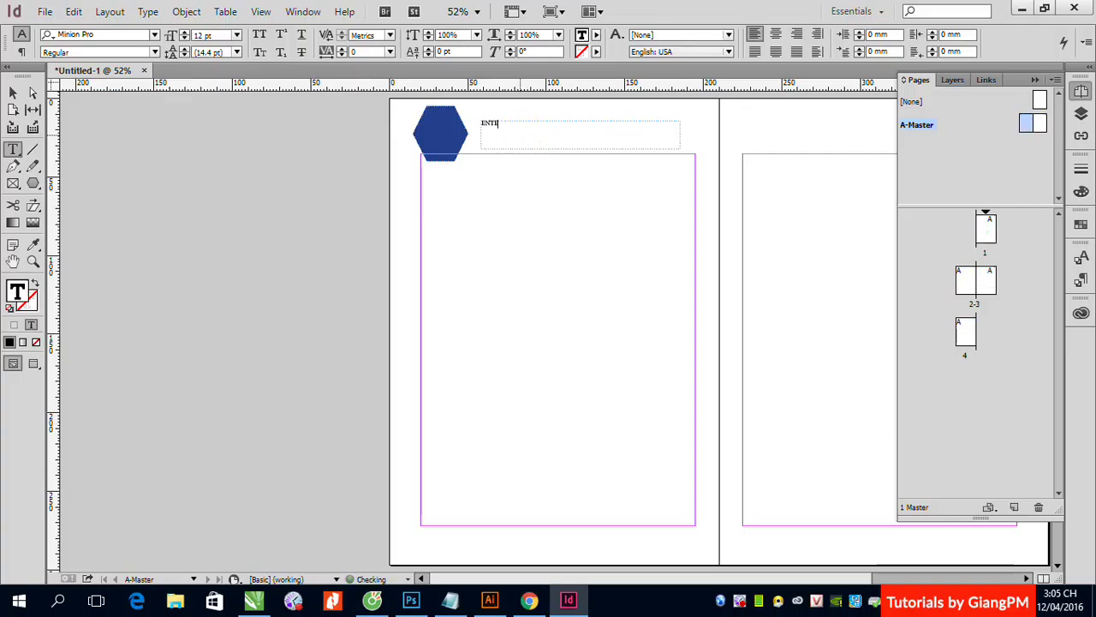
text(ER FOCUS ACADEMY)
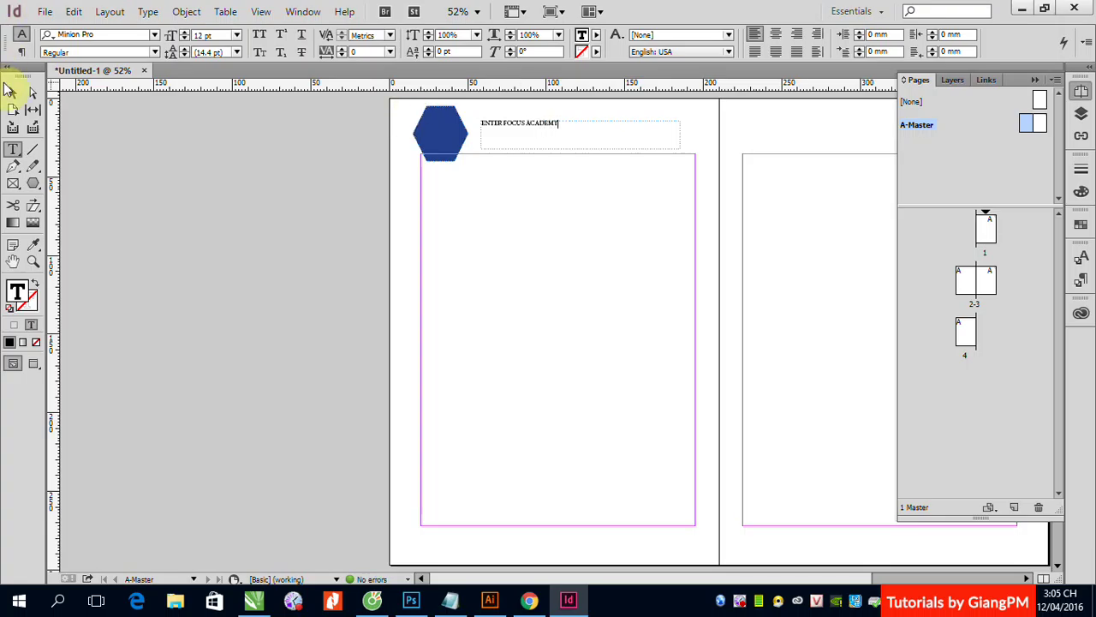
Reduce the heading frame to about 7.5 mm high and place a right-aligned copy beside the hexagon on the right A-Master page
click(13, 91)
click(1034, 78)
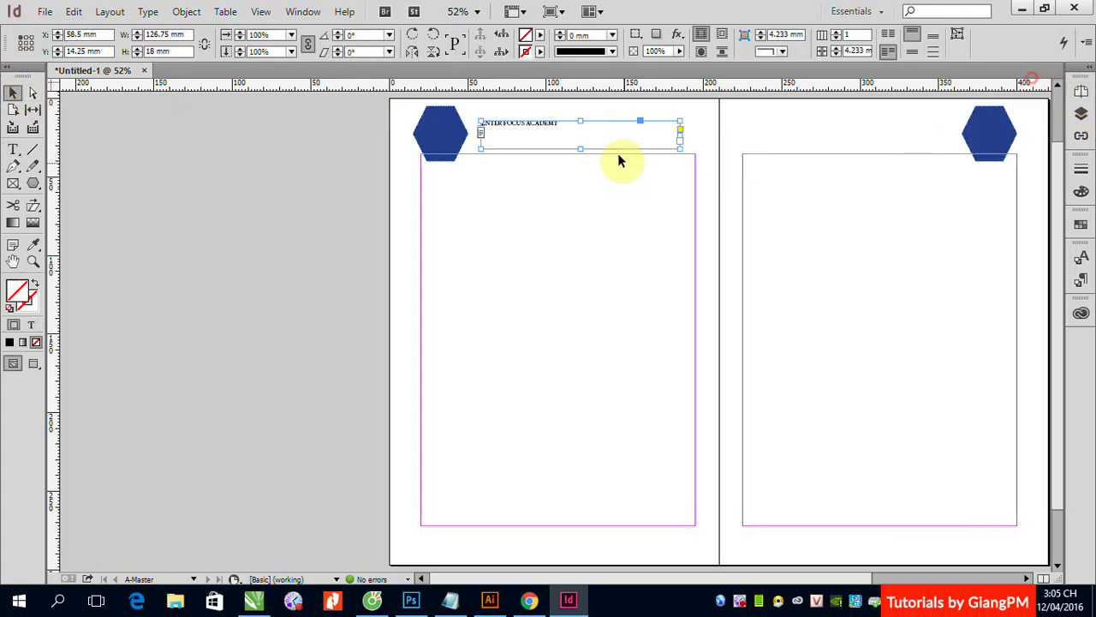
drag(578, 123, 580, 137)
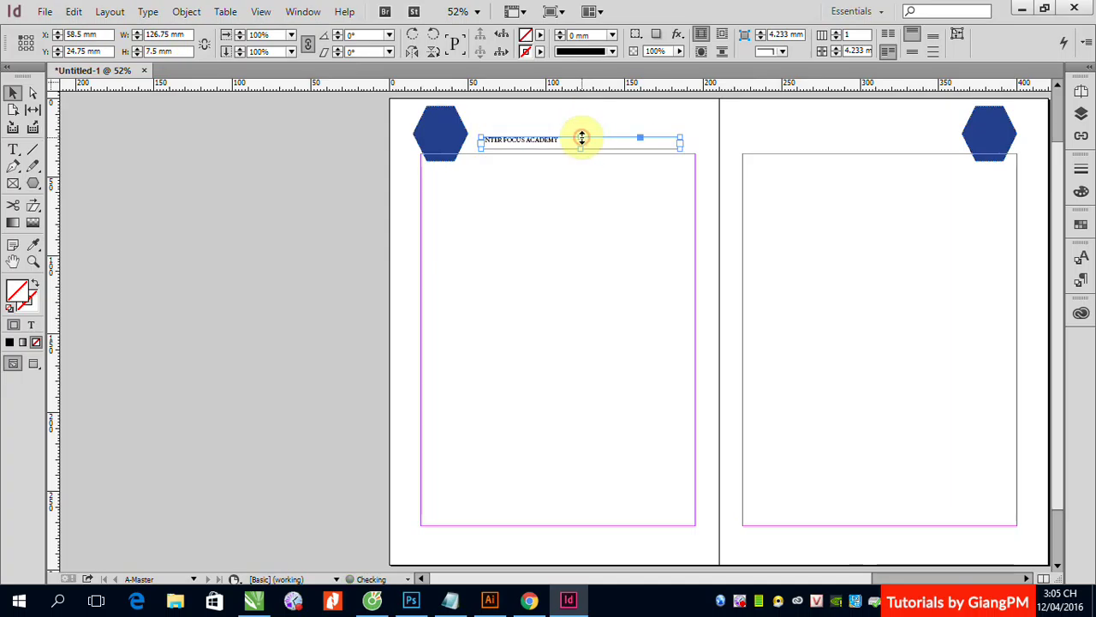
drag(503, 147, 770, 151)
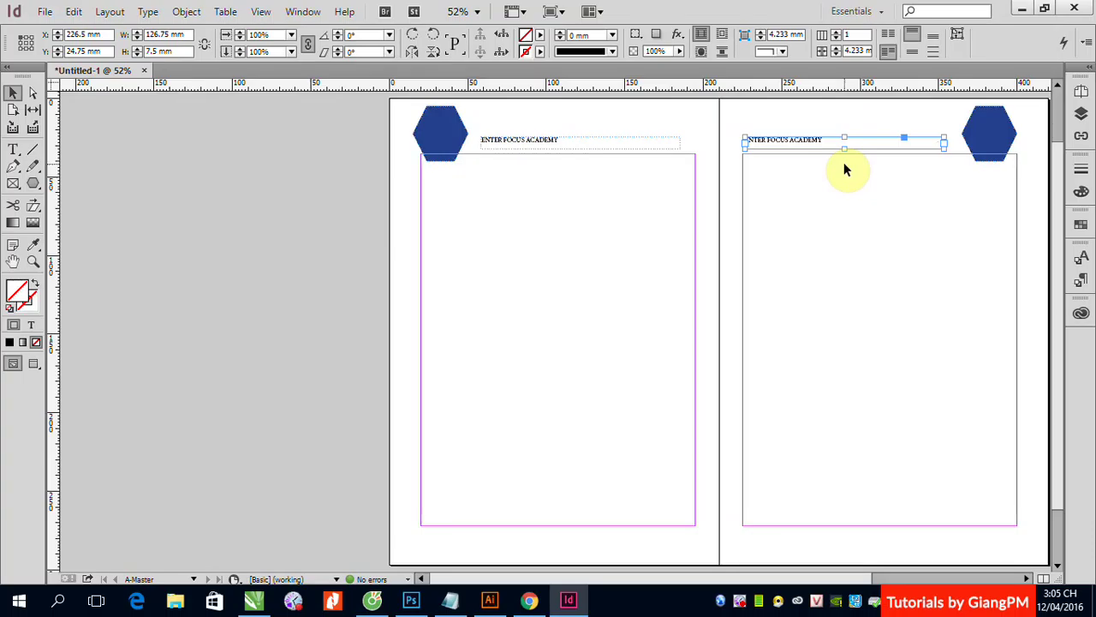
key(ctrl+shift+r)
click(285, 171)
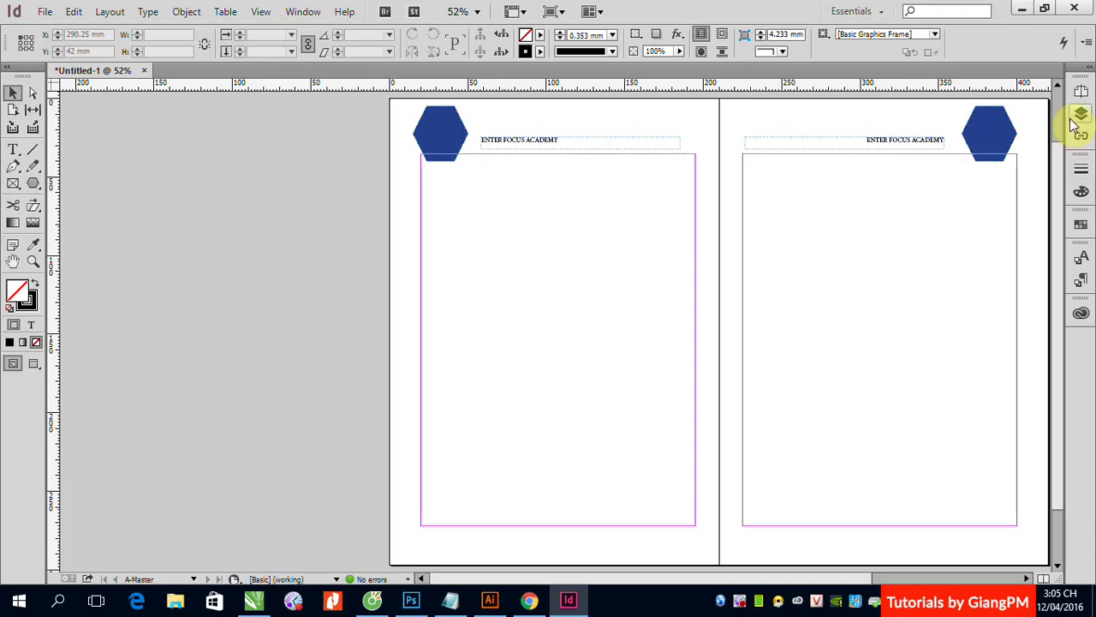
Inspect the A-Master heading and hexagon up close on page 1
click(1081, 92)
drag(985, 276, 987, 236)
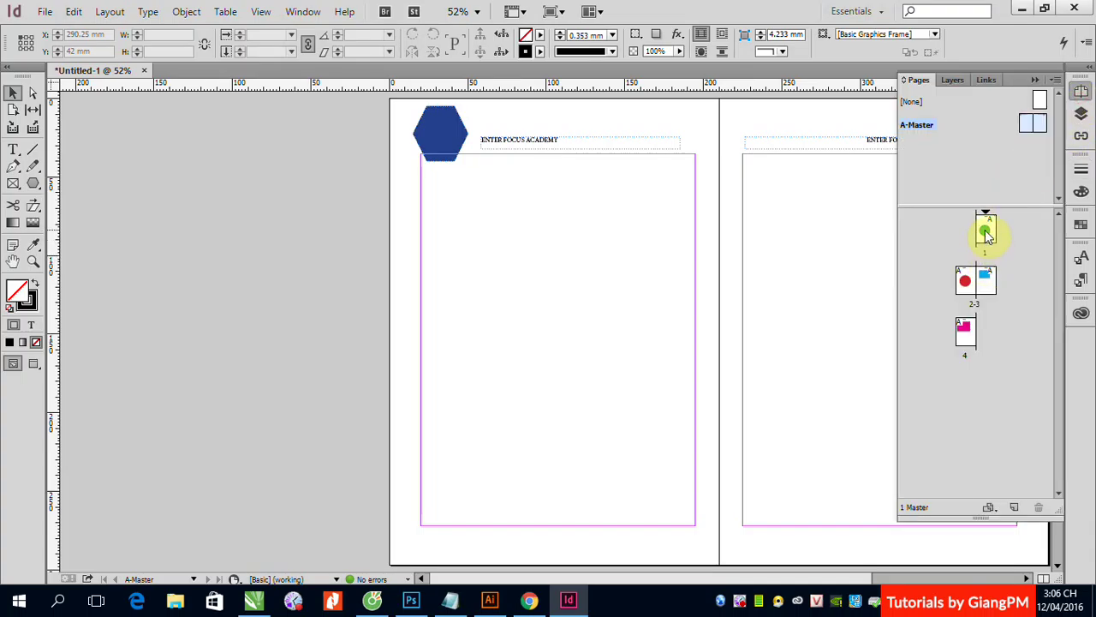
double_click(987, 236)
drag(406, 113, 715, 250)
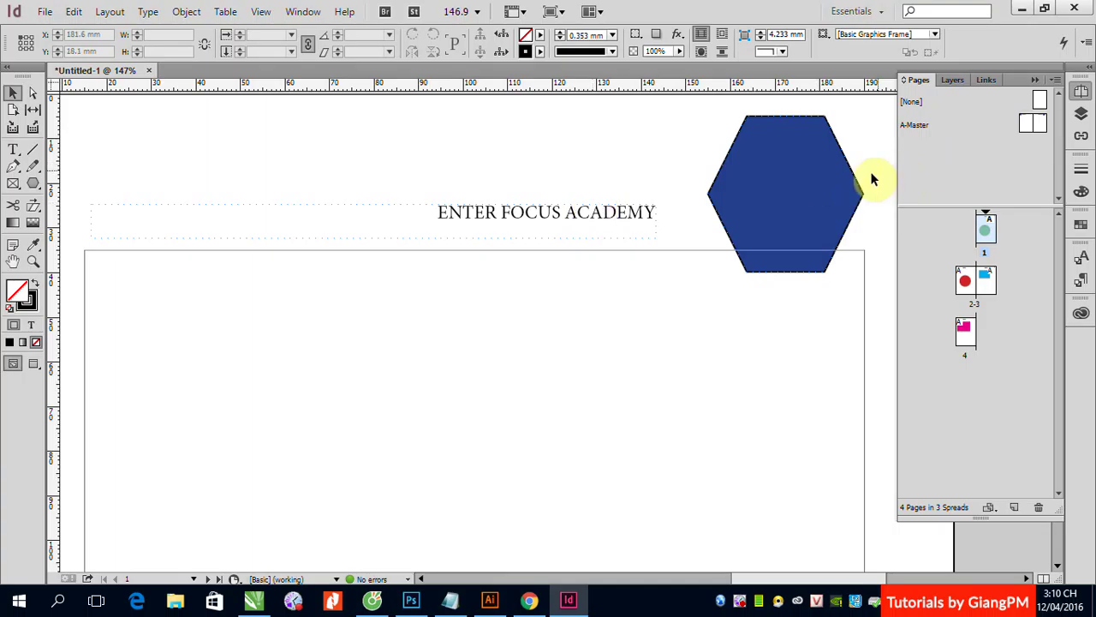
Try filling the right A-Master page's hexagon with C=0 M=100 Y=0 K=0
double_click(1037, 123)
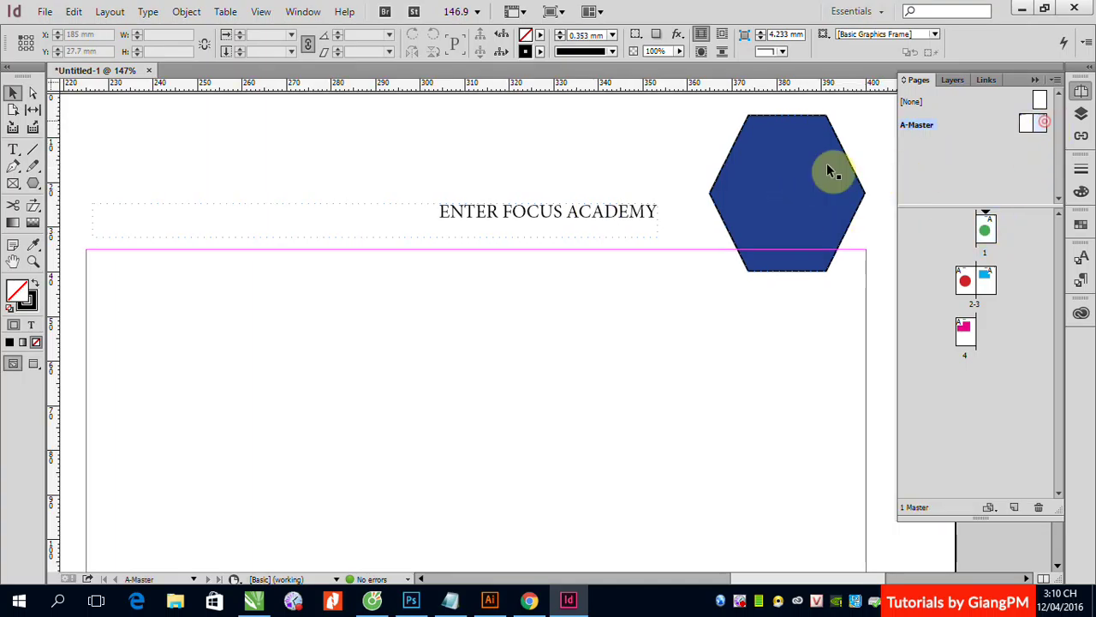
click(788, 177)
click(1081, 223)
click(961, 329)
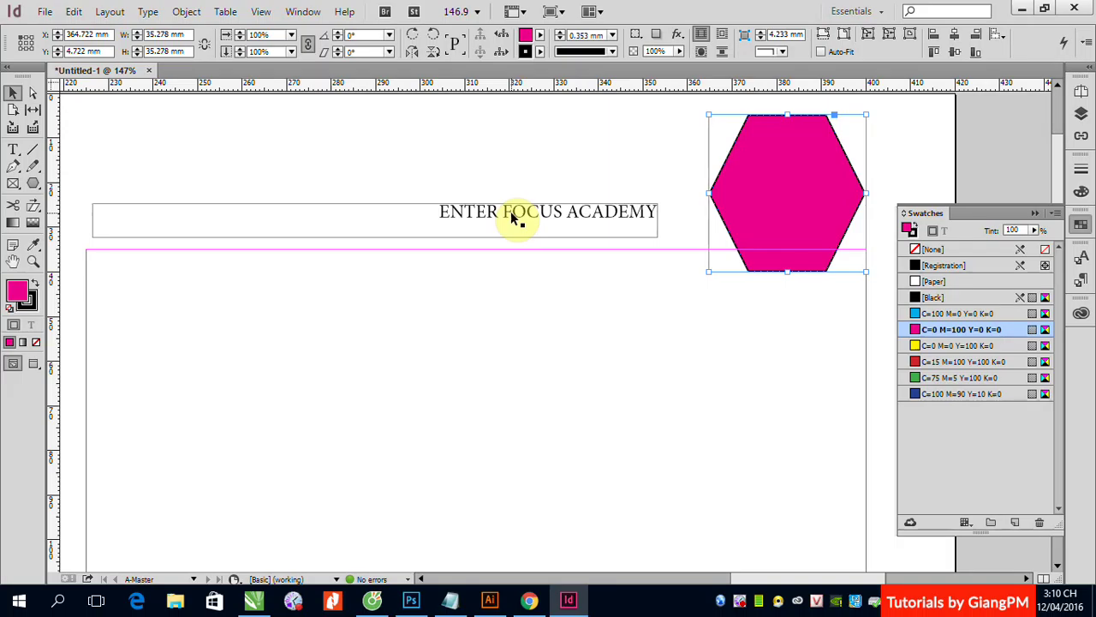
click(693, 220)
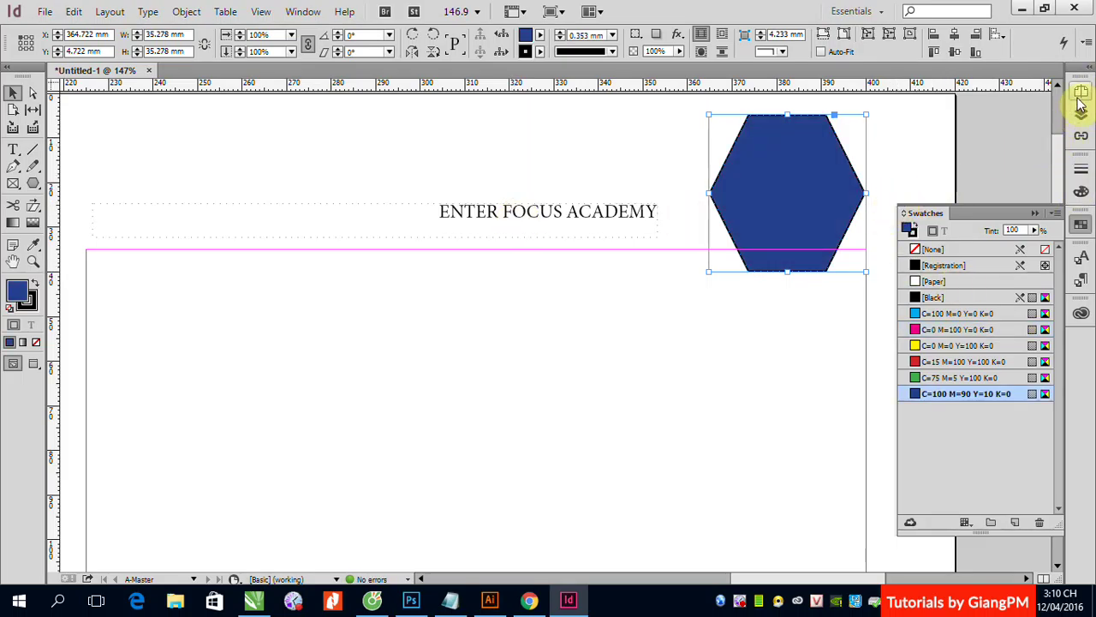
Draw a horizontal line about 175 mm long across the margin width under the heading on the right A-Master page
click(1080, 96)
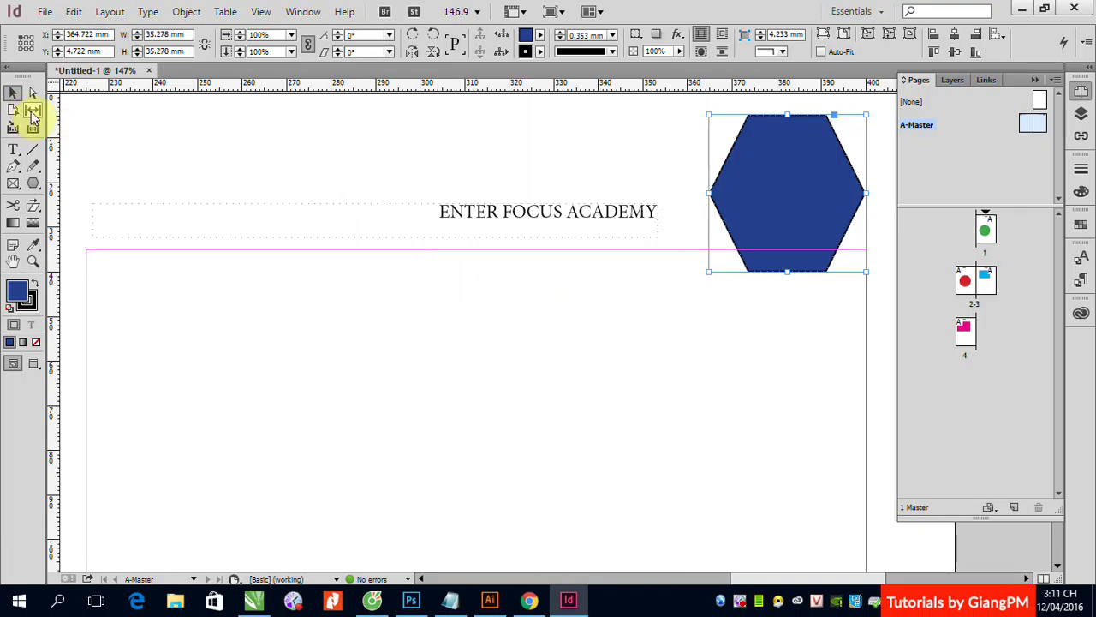
click(33, 149)
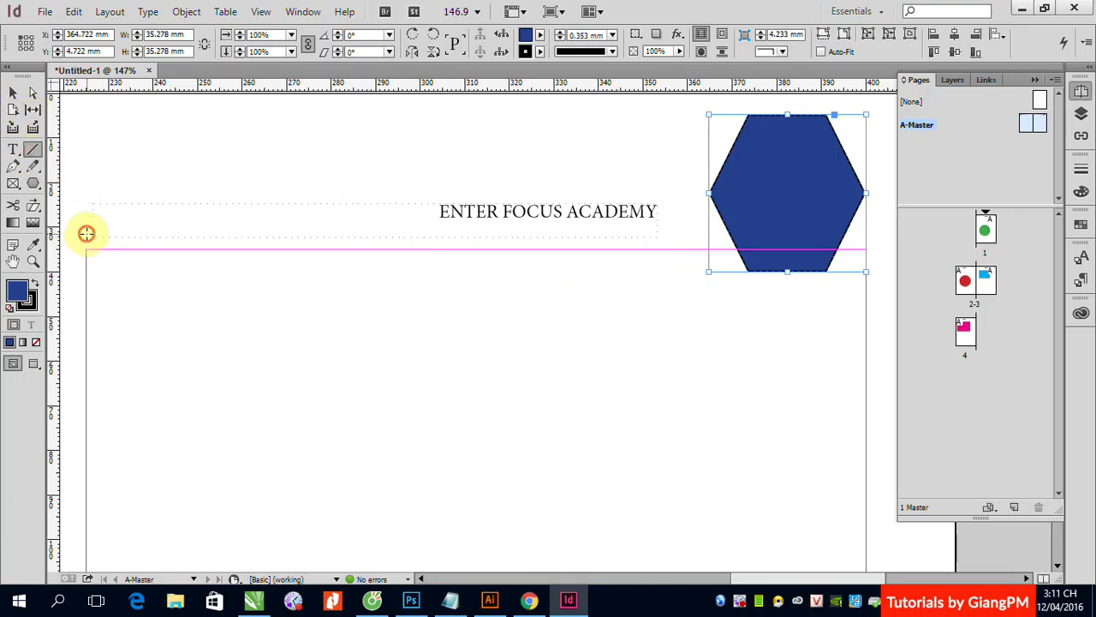
drag(86, 233, 865, 245)
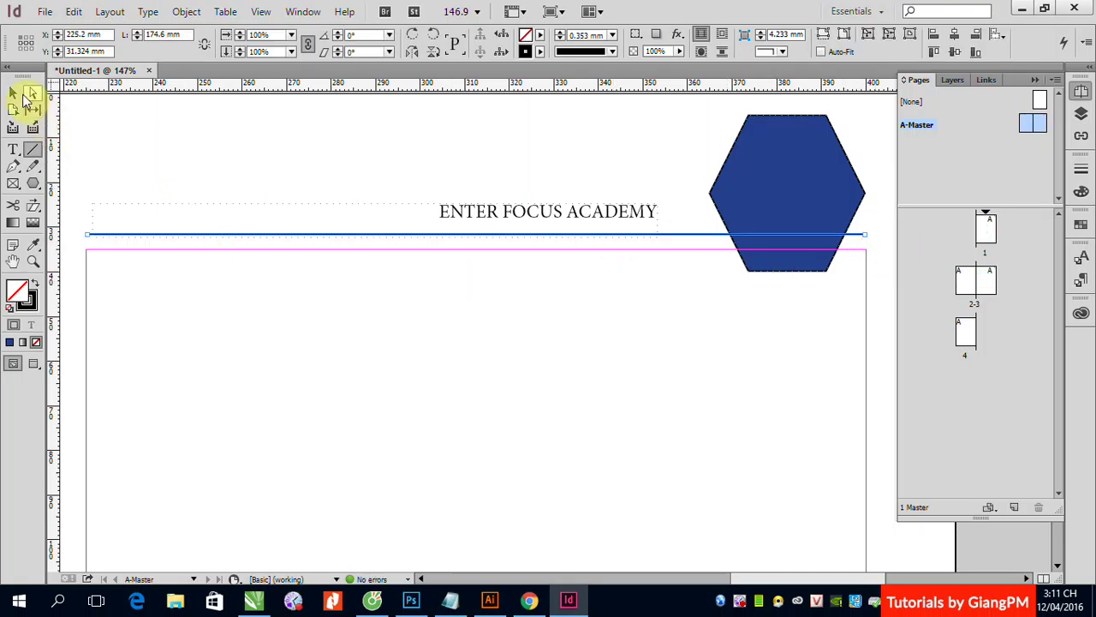
click(14, 91)
Copy the horizontal line to the left A-Master page, under its heading and between the side margins
key(ctrl+minus)
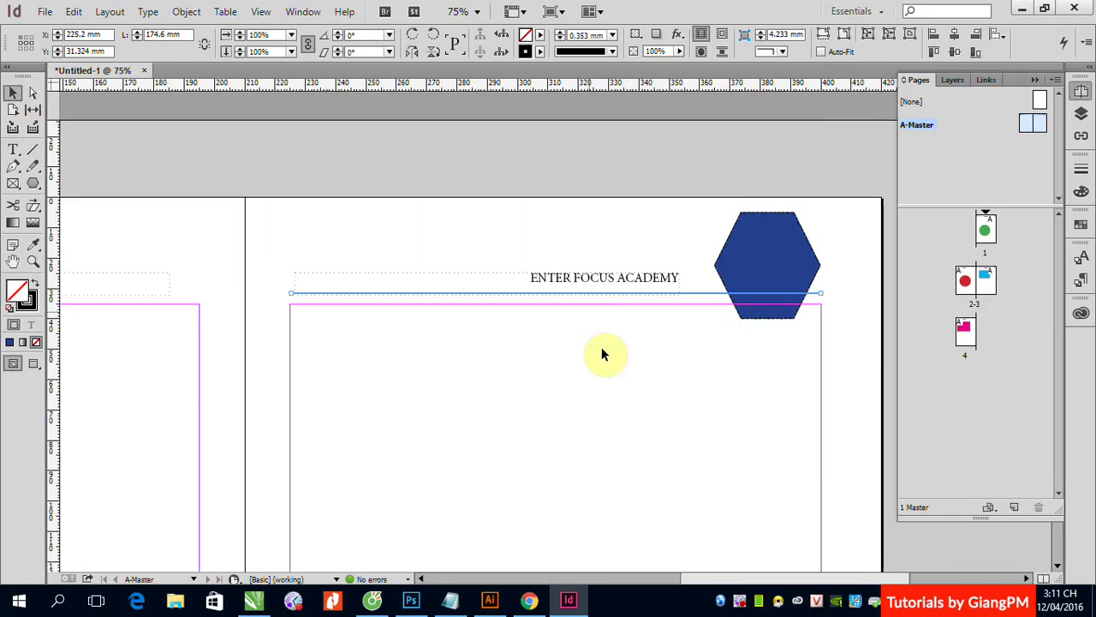
key(ctrl+minus)
drag(374, 350, 469, 308)
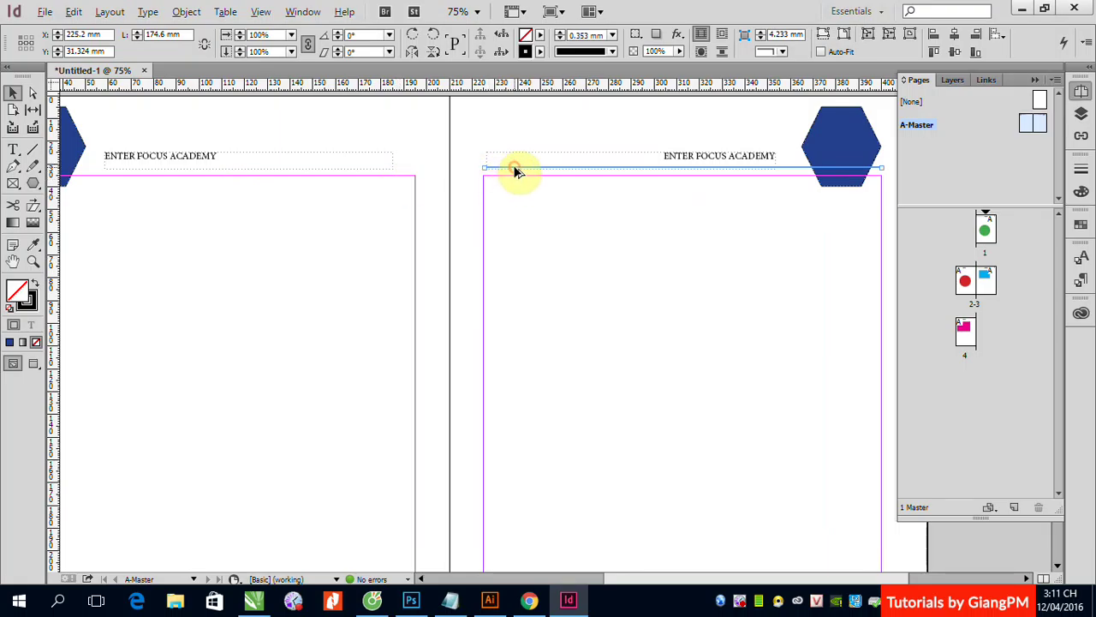
drag(515, 173, 294, 191)
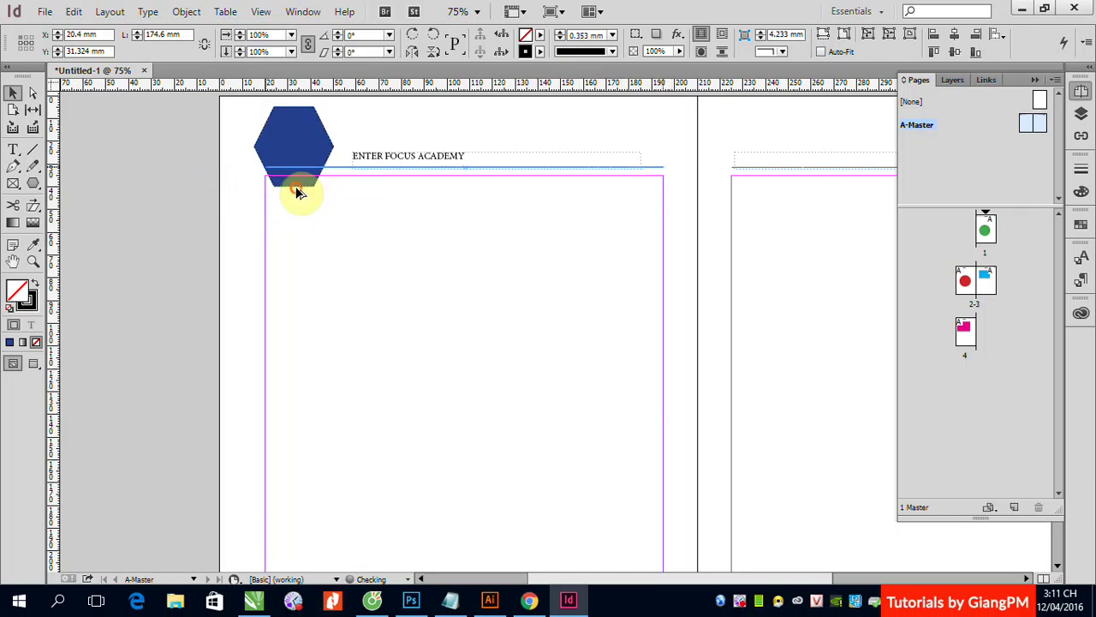
click(238, 235)
drag(660, 351, 449, 327)
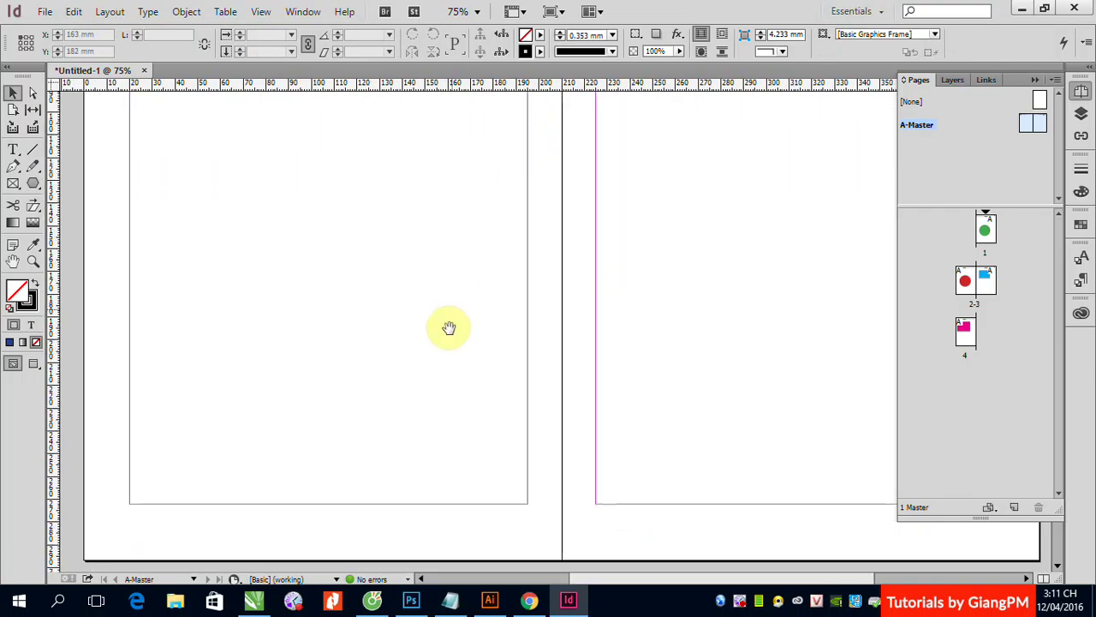
key(ctrl+minus)
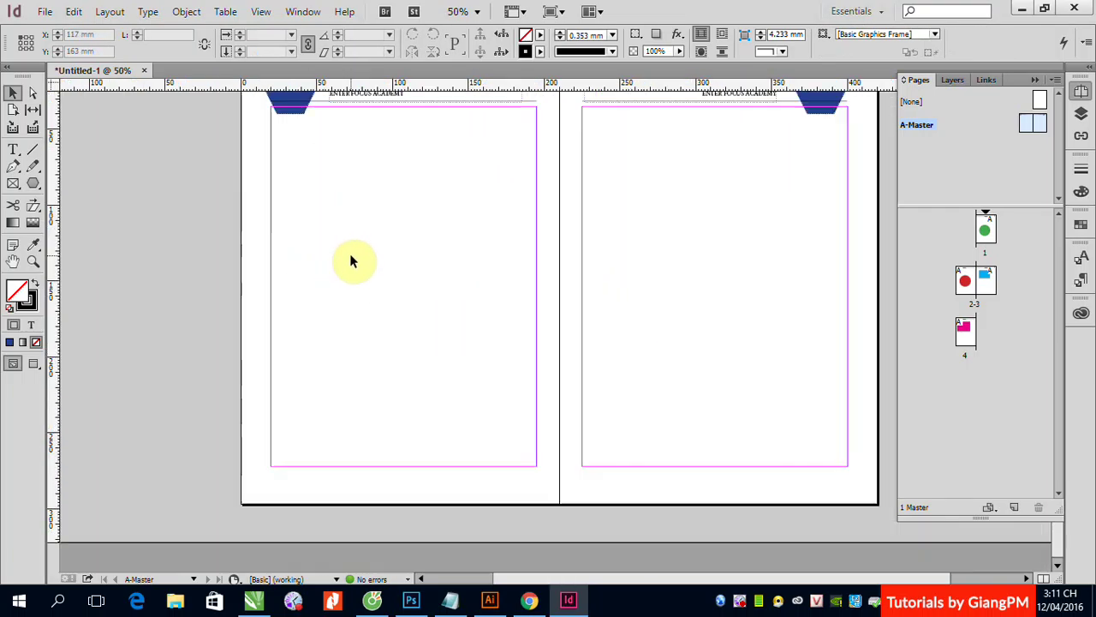
key(ctrl+minus)
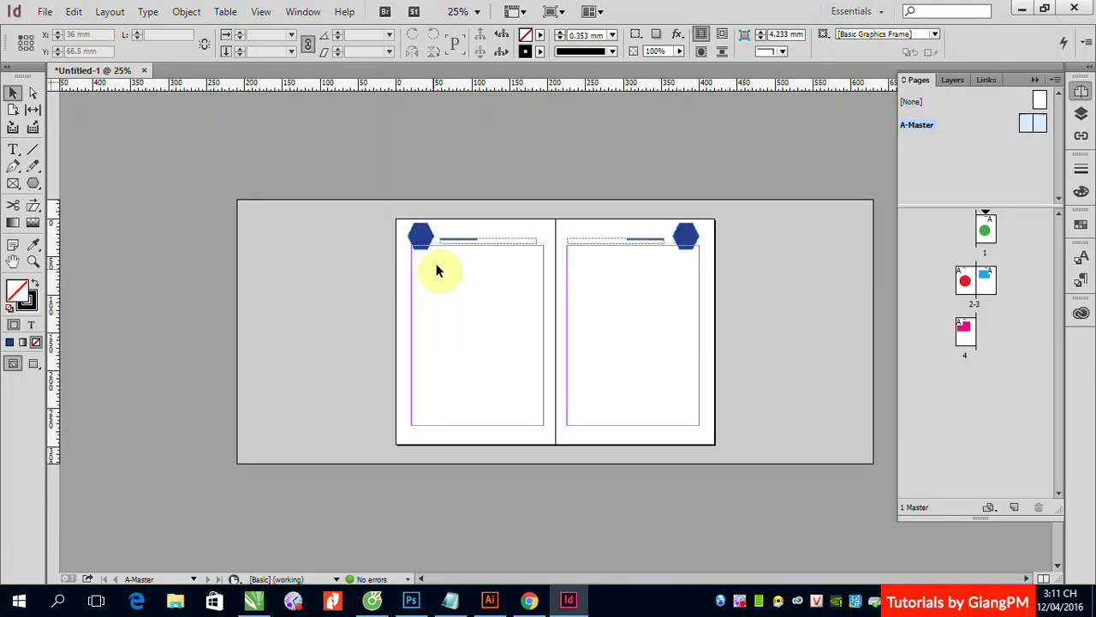
Draw a horizontal line about 176 mm long below the bottom margin of the left A-Master page and copy it to the right page
click(34, 147)
scroll(680, 480, up, 2)
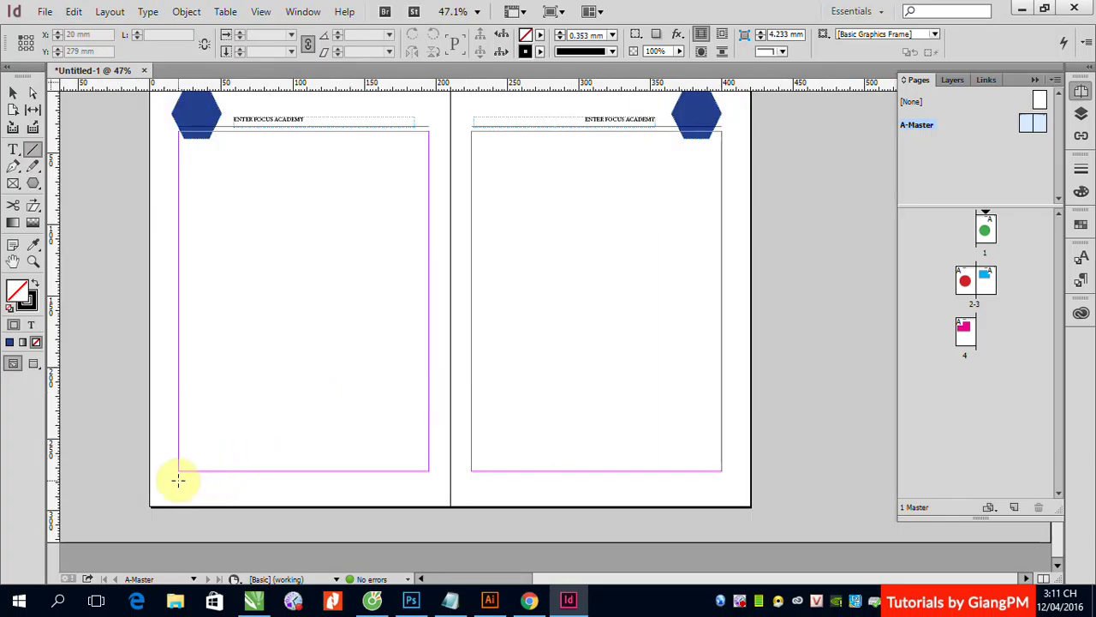
drag(178, 479, 318, 482)
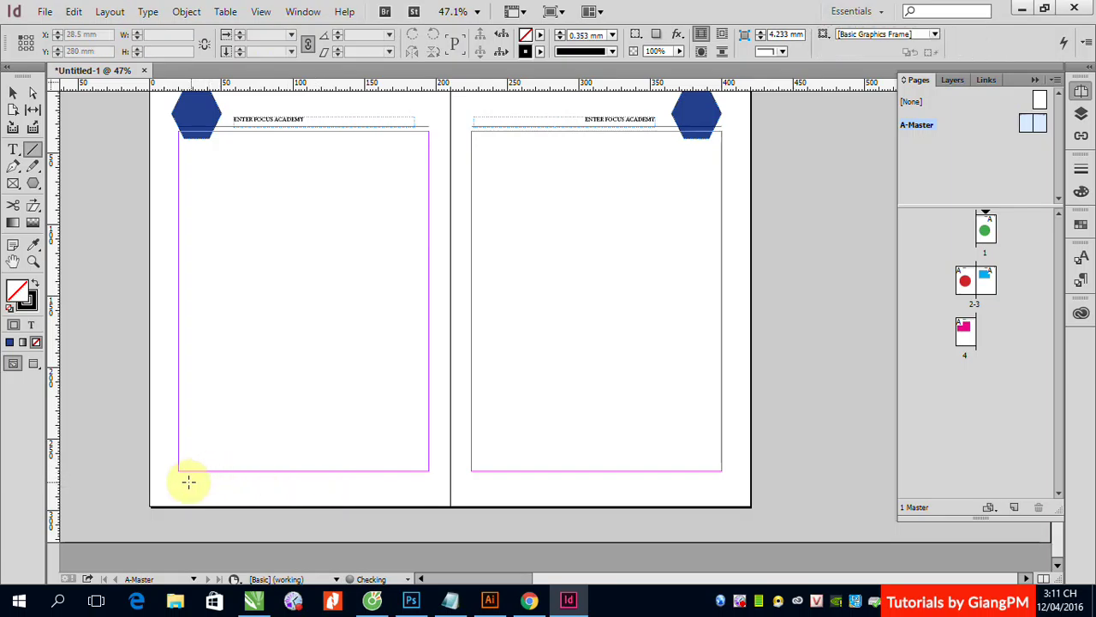
drag(180, 480, 431, 481)
click(13, 91)
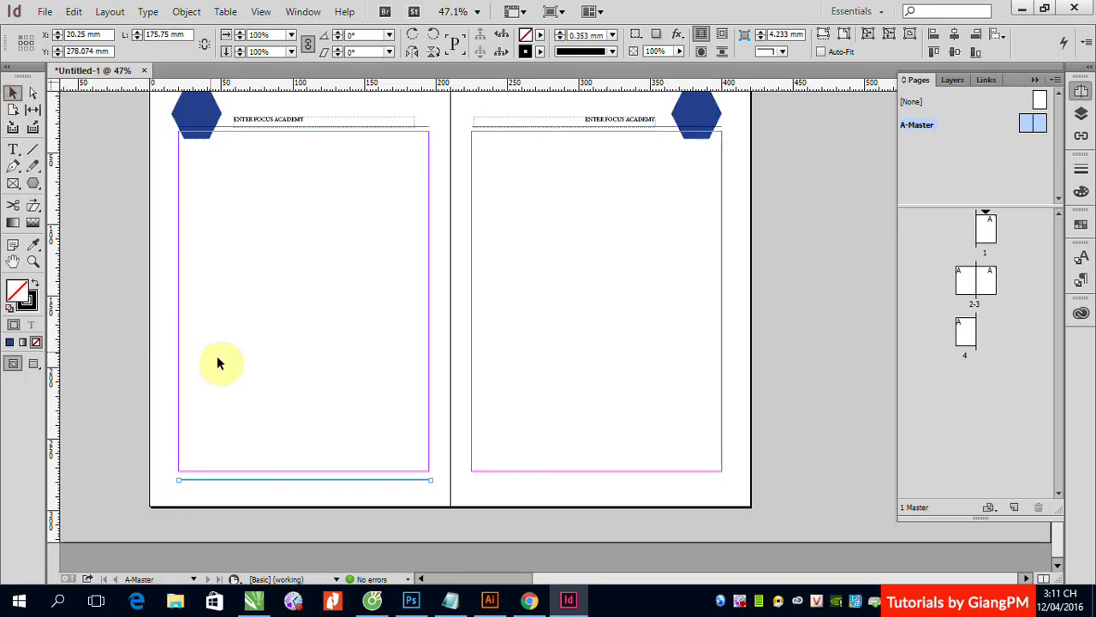
drag(242, 479, 539, 478)
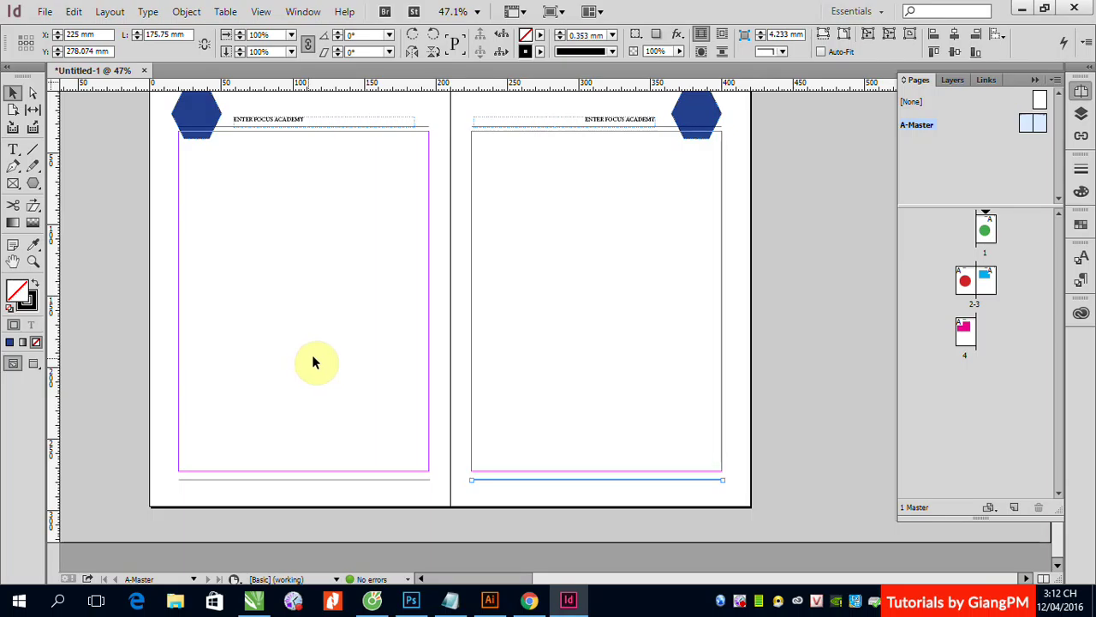
Create a text frame about 12.2 × 12.7 mm under the footer line at the outer margin of the left A-Master page
double_click(1025, 124)
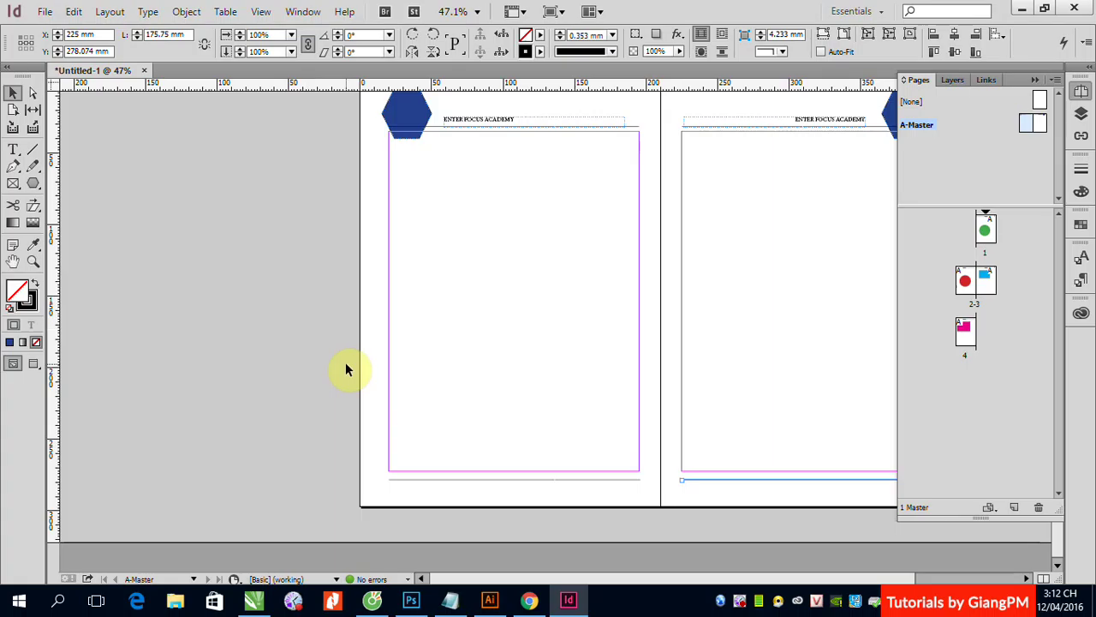
drag(367, 432, 681, 546)
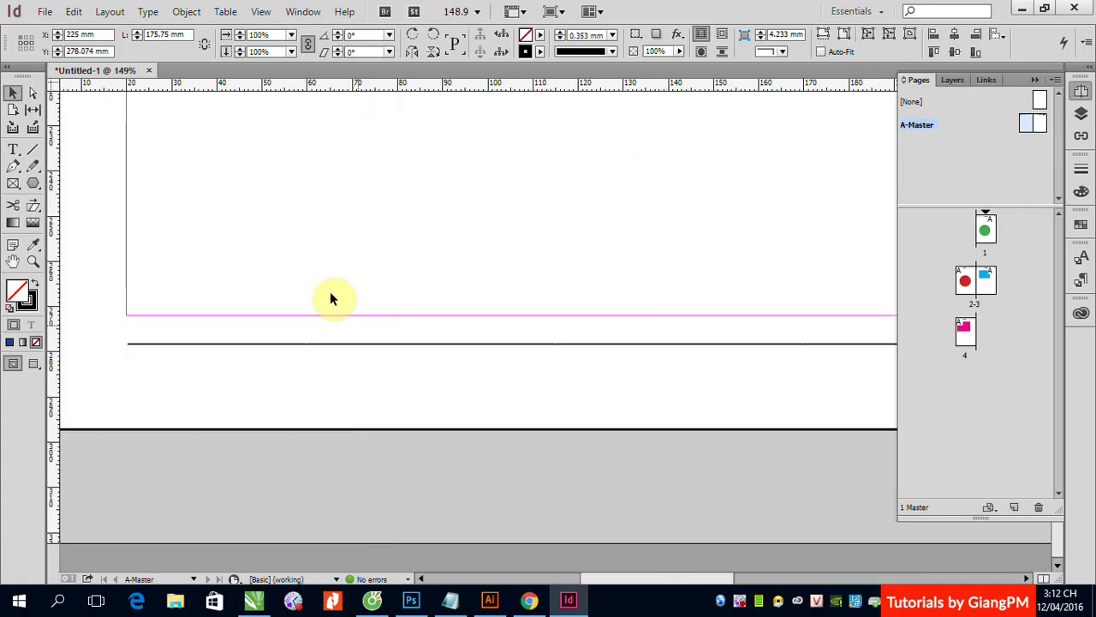
click(13, 152)
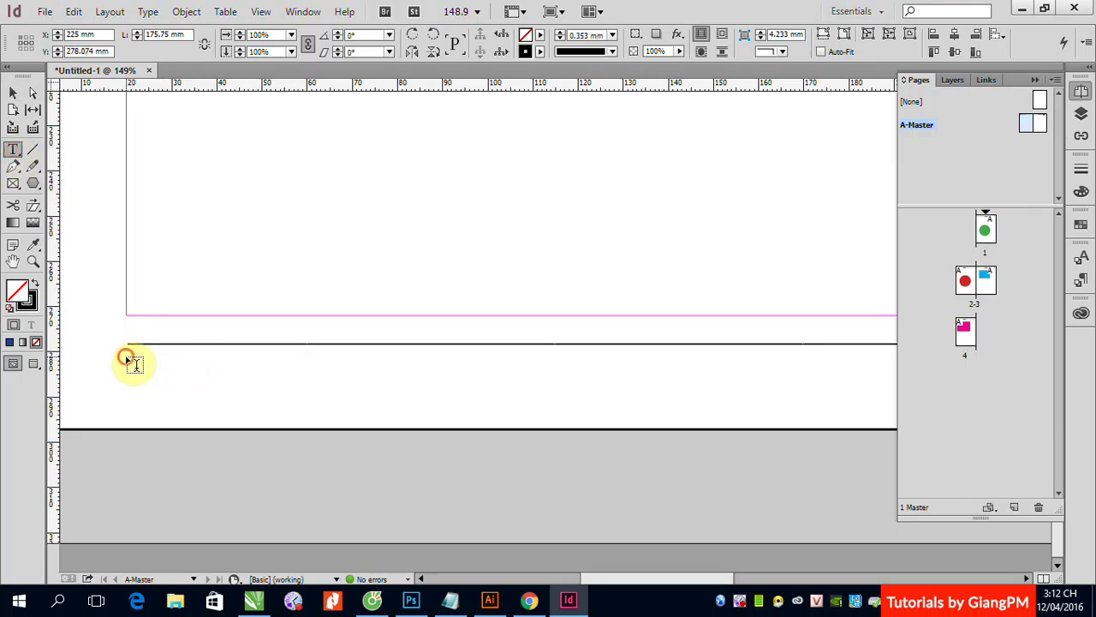
drag(127, 358, 182, 414)
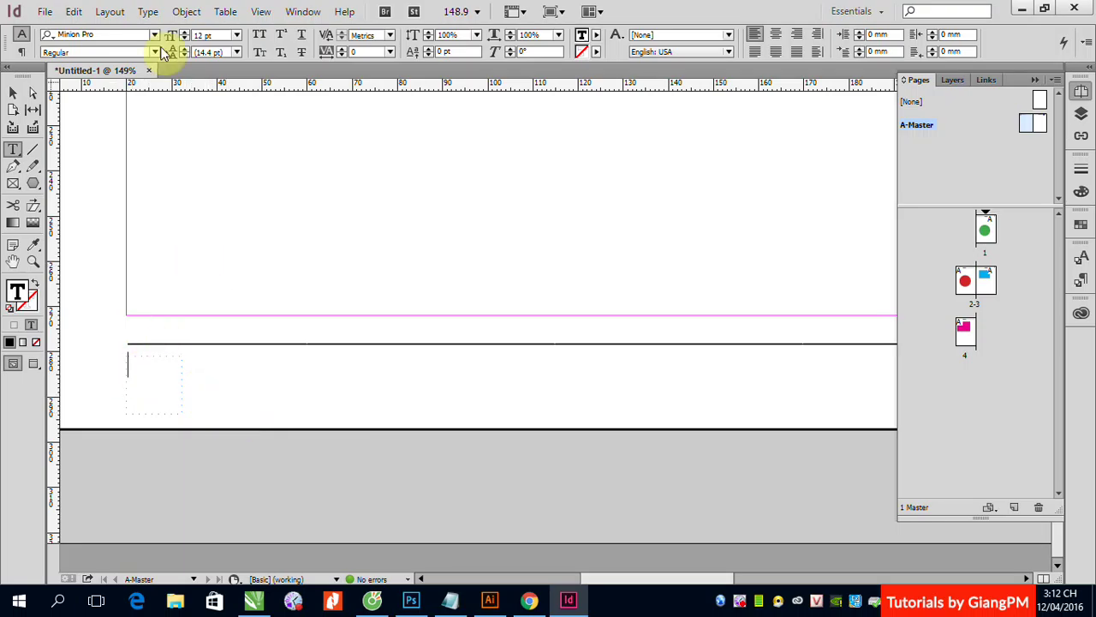
Insert the Current Page Number marker in the left A-Master page's footer text frame
click(113, 12)
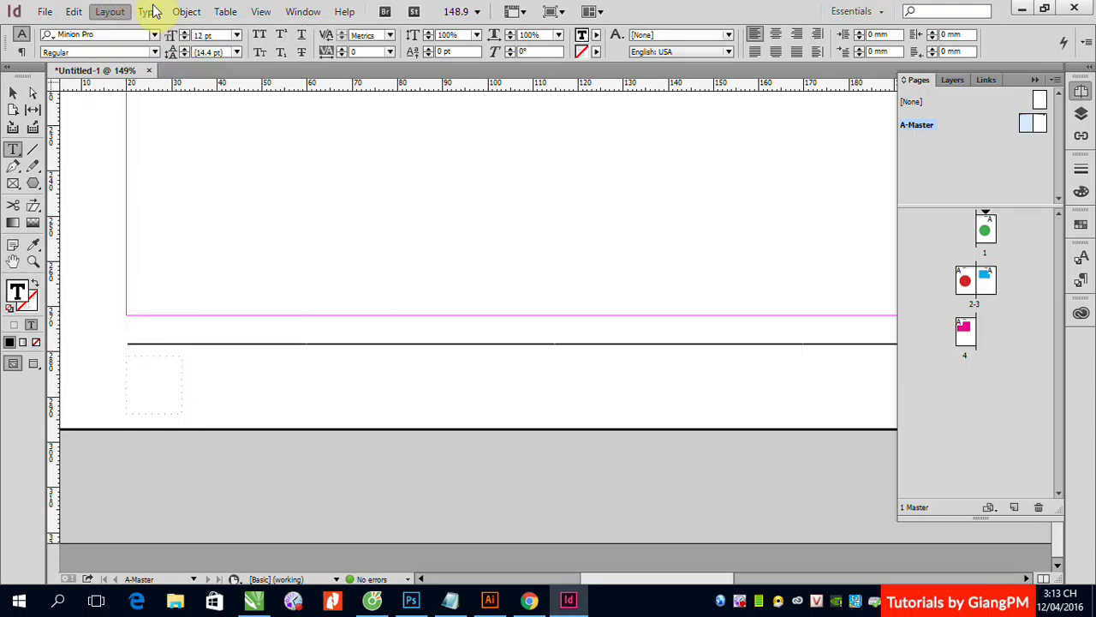
mouse_move(148, 17)
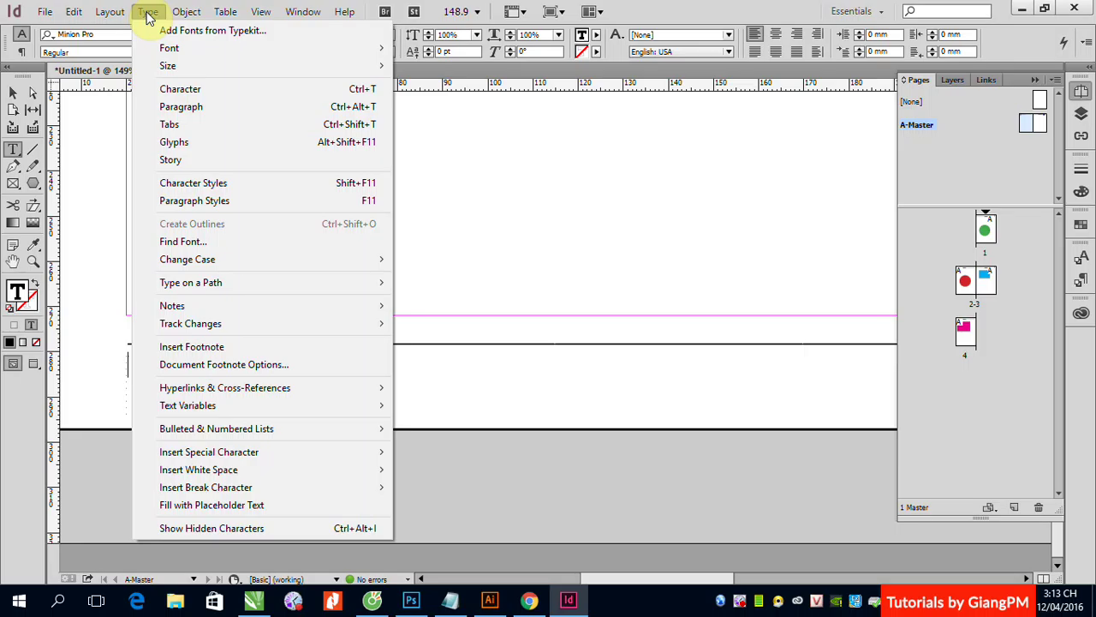
mouse_move(223, 458)
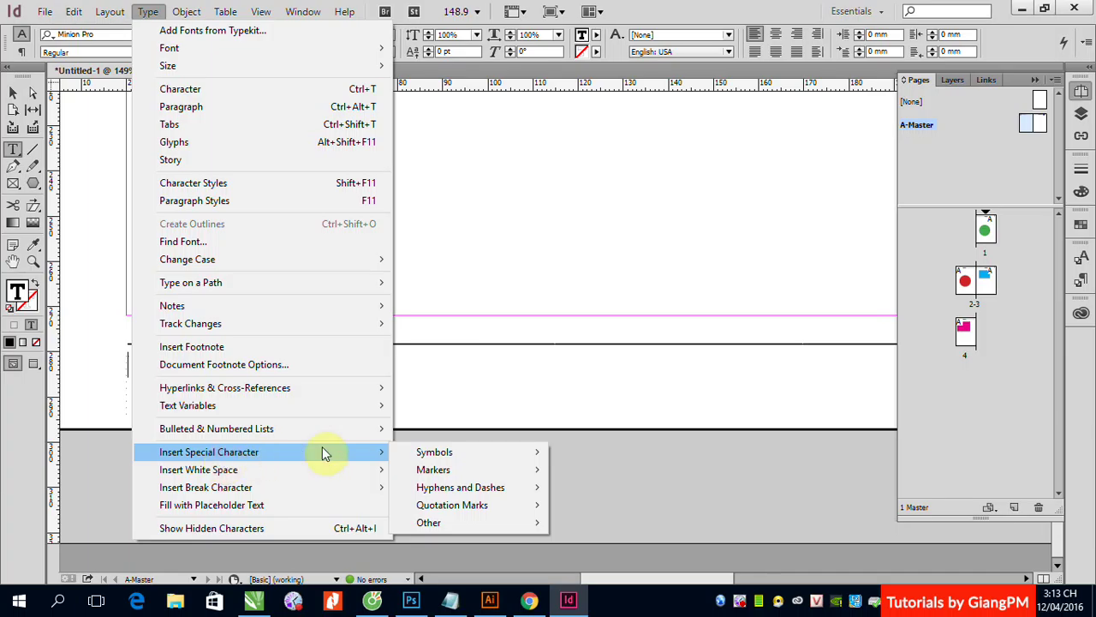
mouse_move(472, 475)
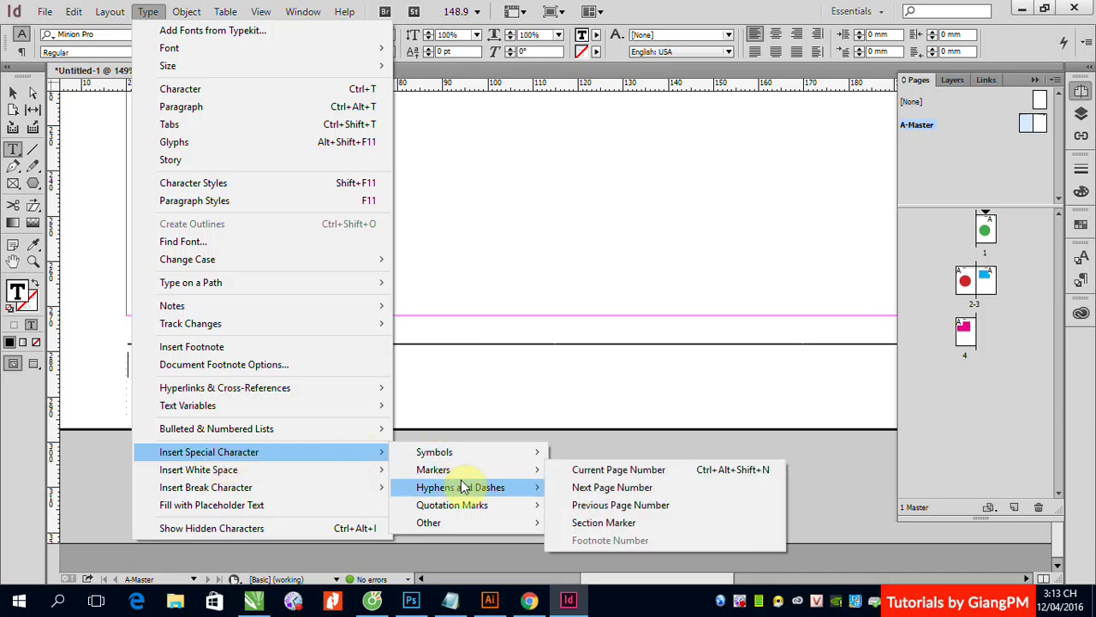
click(603, 469)
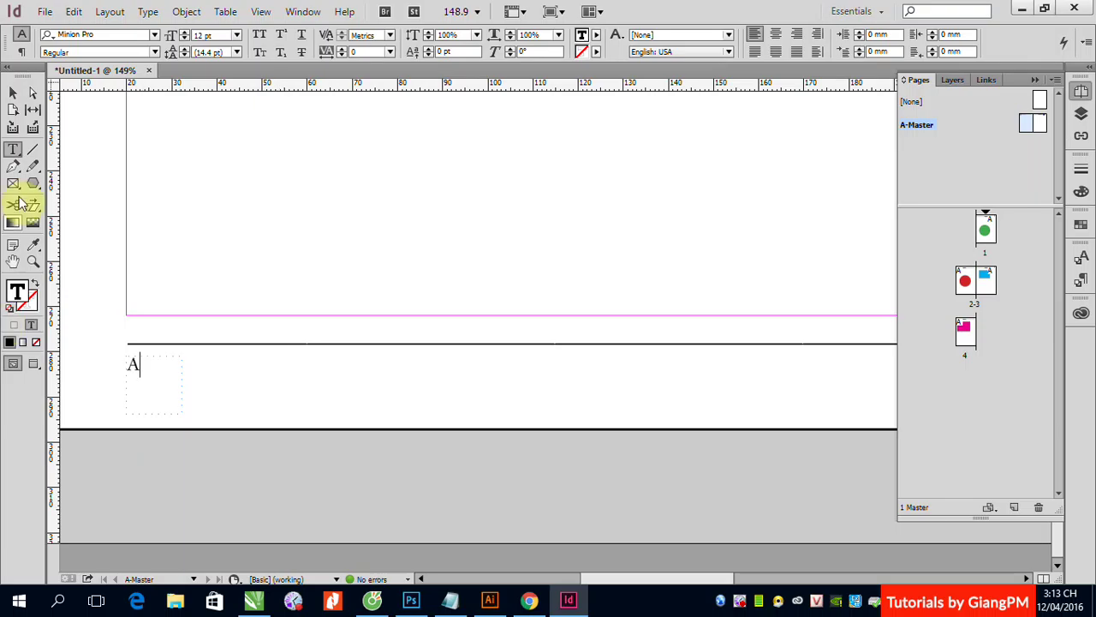
click(12, 93)
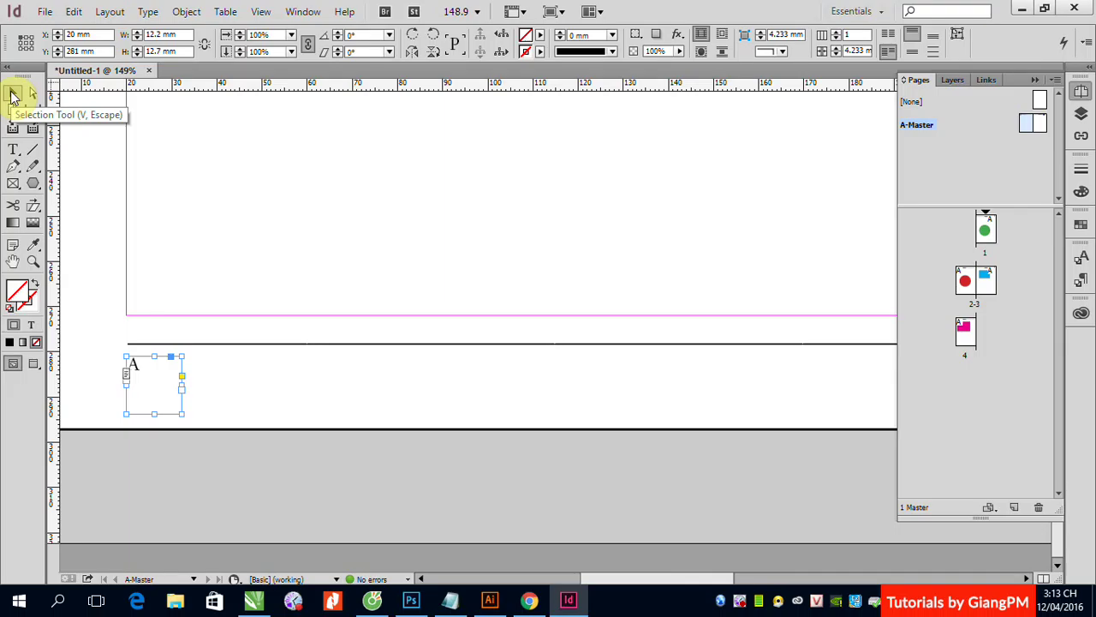
Copy the page number frame to the outer end of the right A-Master page's footer line and right-align its number
key(ctrl+1)
drag(635, 322, 237, 265)
click(1035, 80)
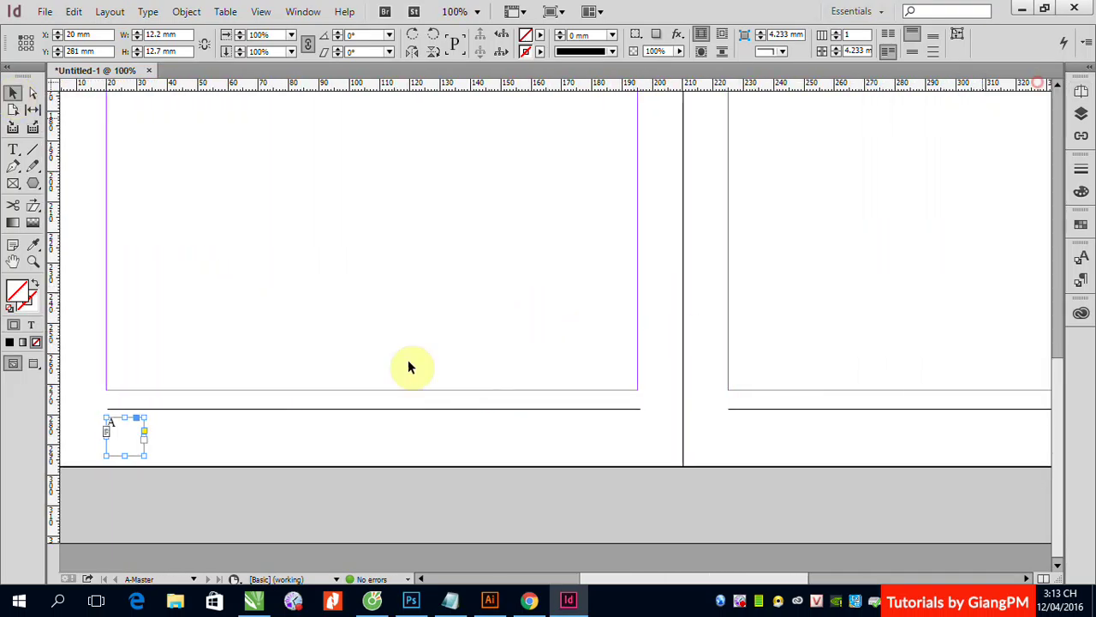
drag(917, 455, 476, 404)
key(ctrl+minus)
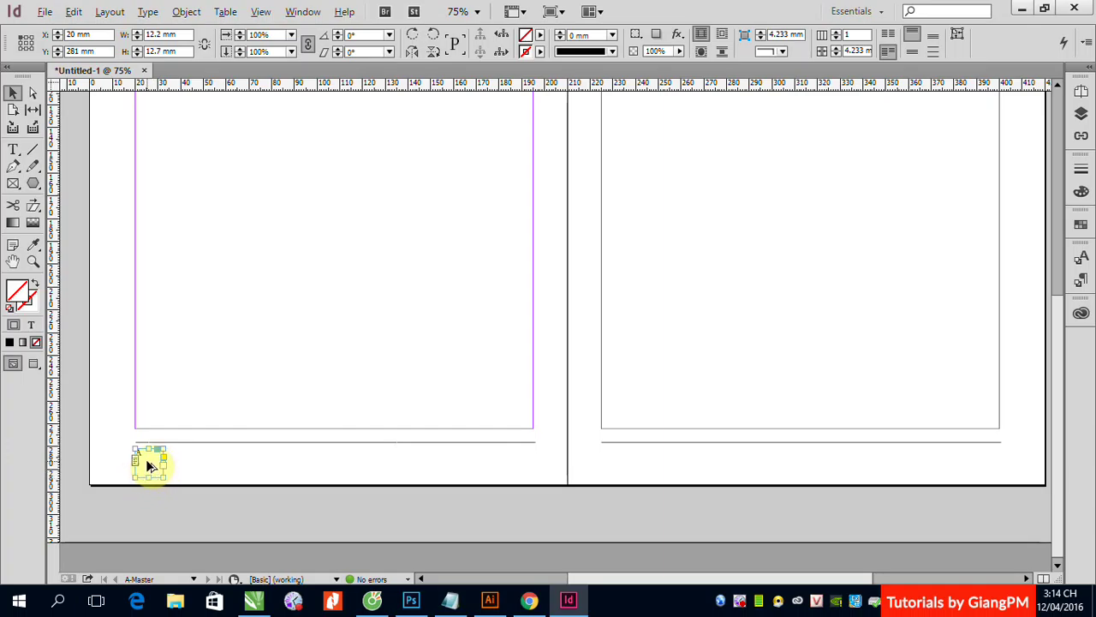
drag(147, 463, 986, 485)
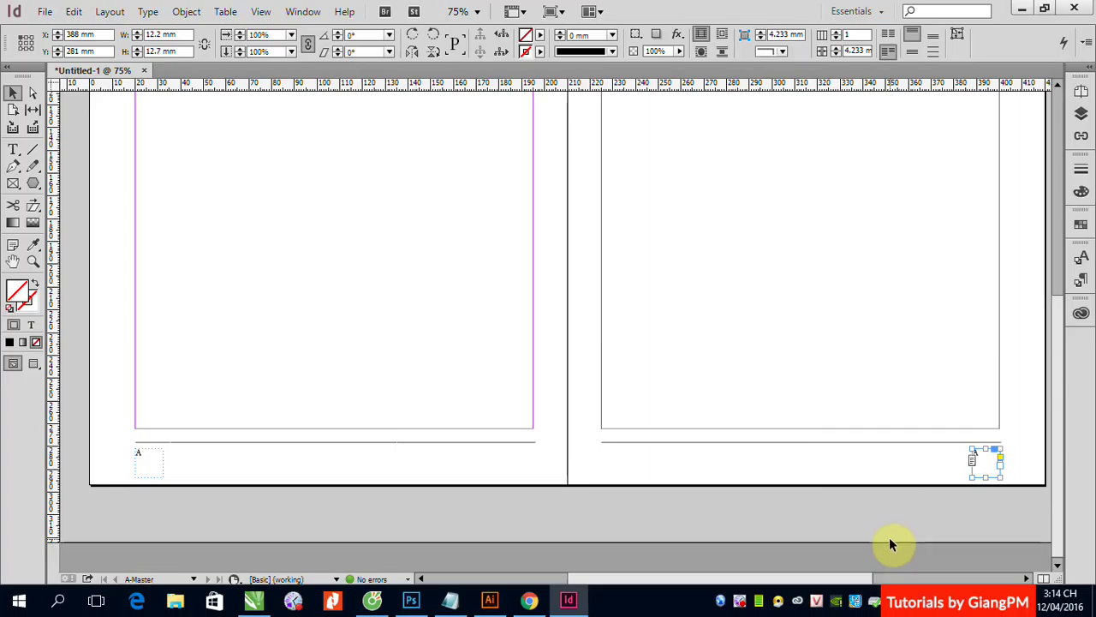
click(887, 474)
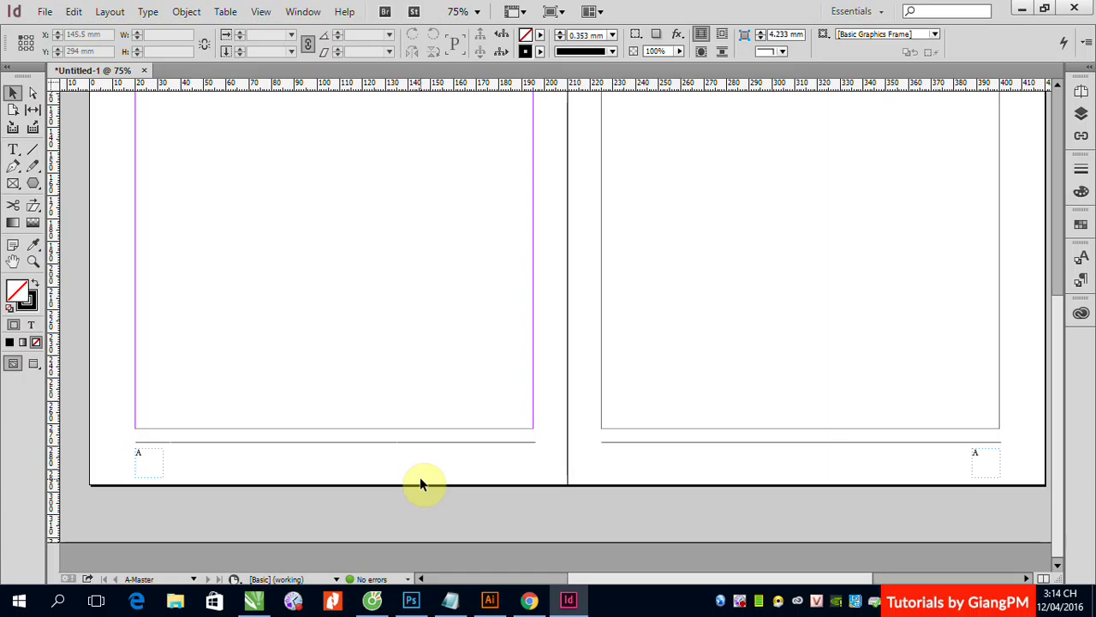
click(976, 464)
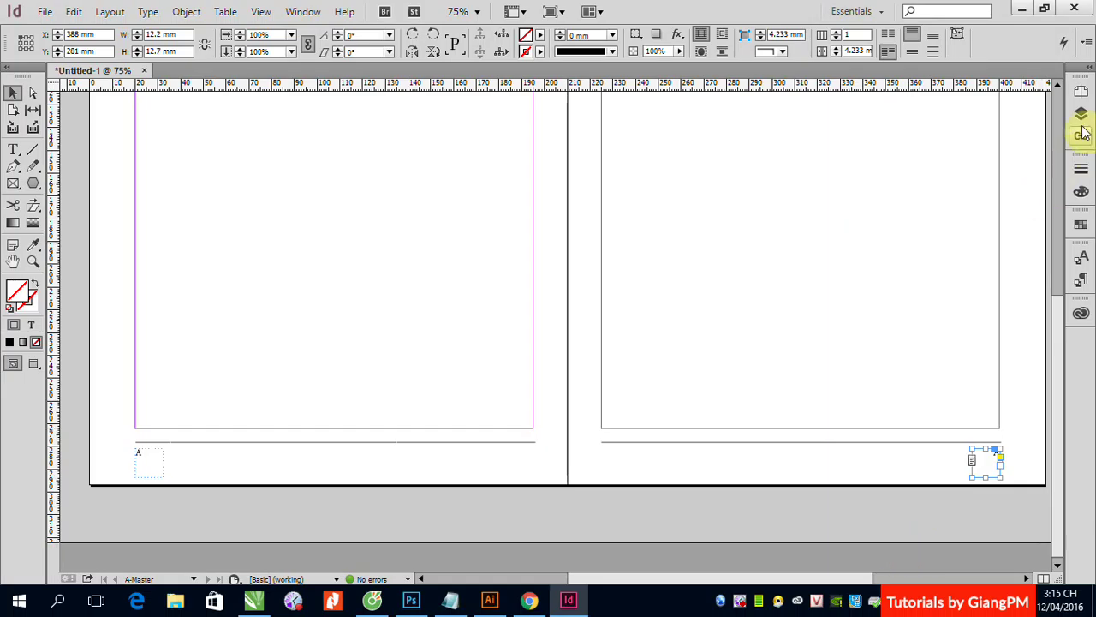
Check the footer page numbers on document pages 1, 2, 3 and 4
click(1081, 93)
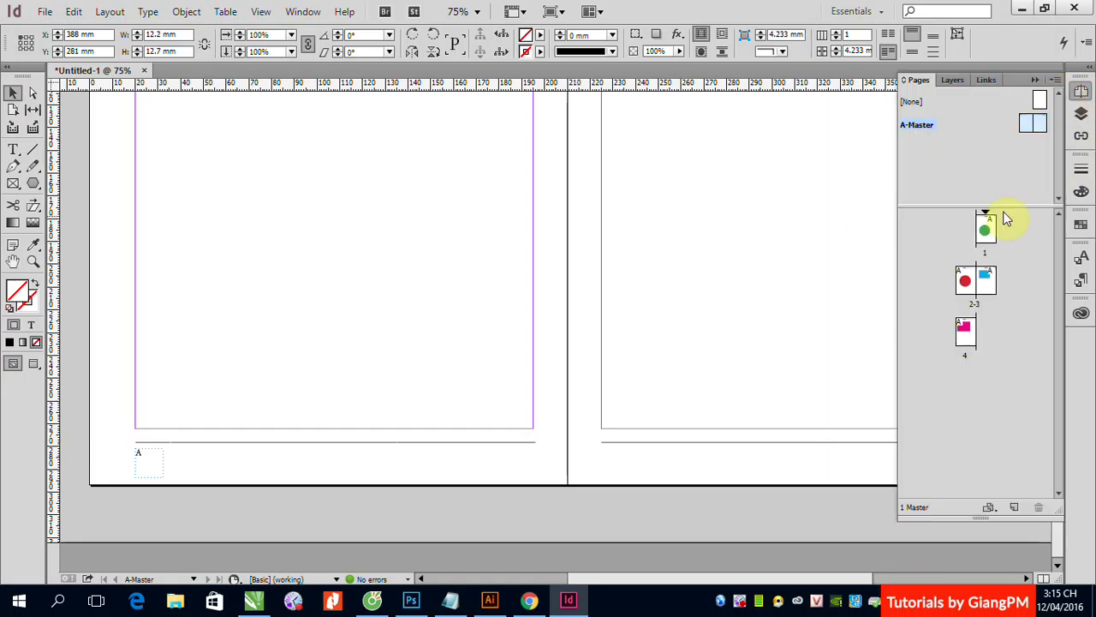
double_click(987, 230)
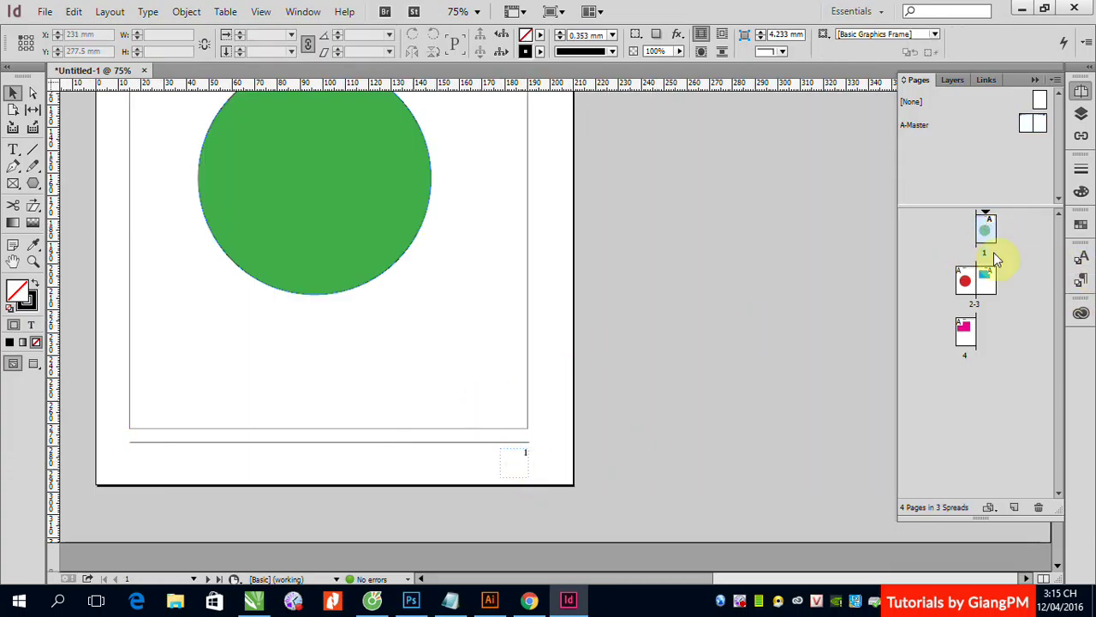
double_click(966, 282)
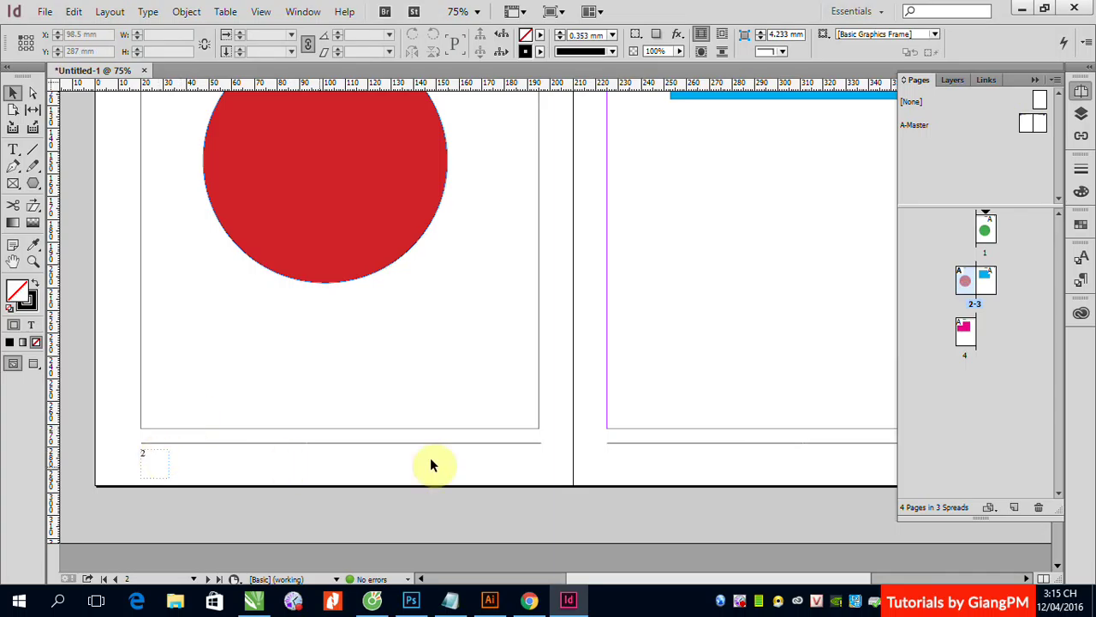
drag(716, 446, 578, 437)
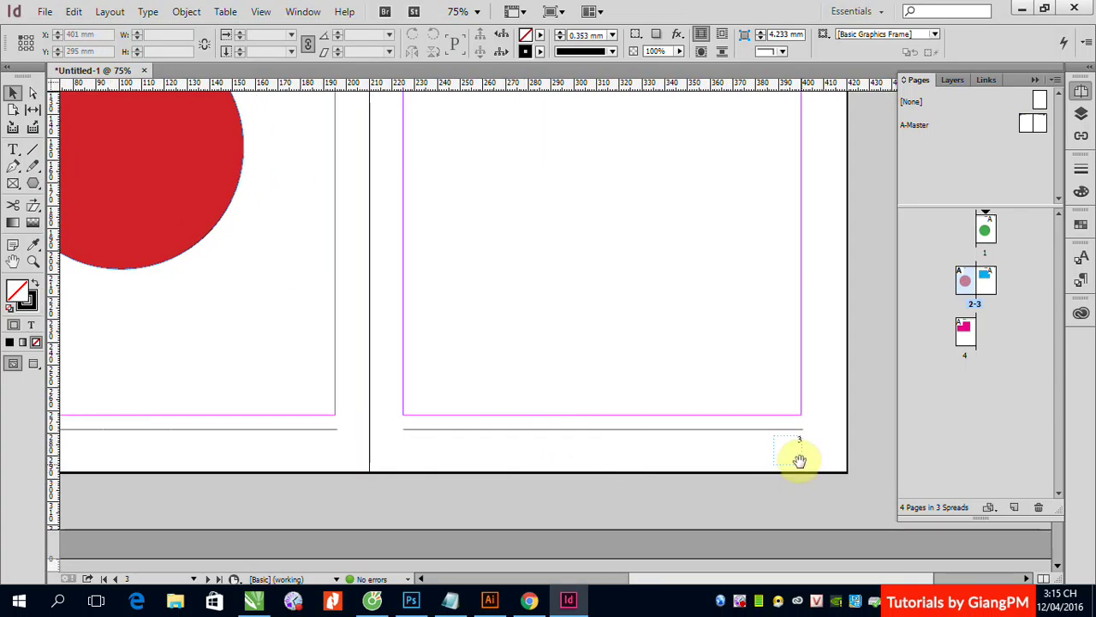
double_click(968, 341)
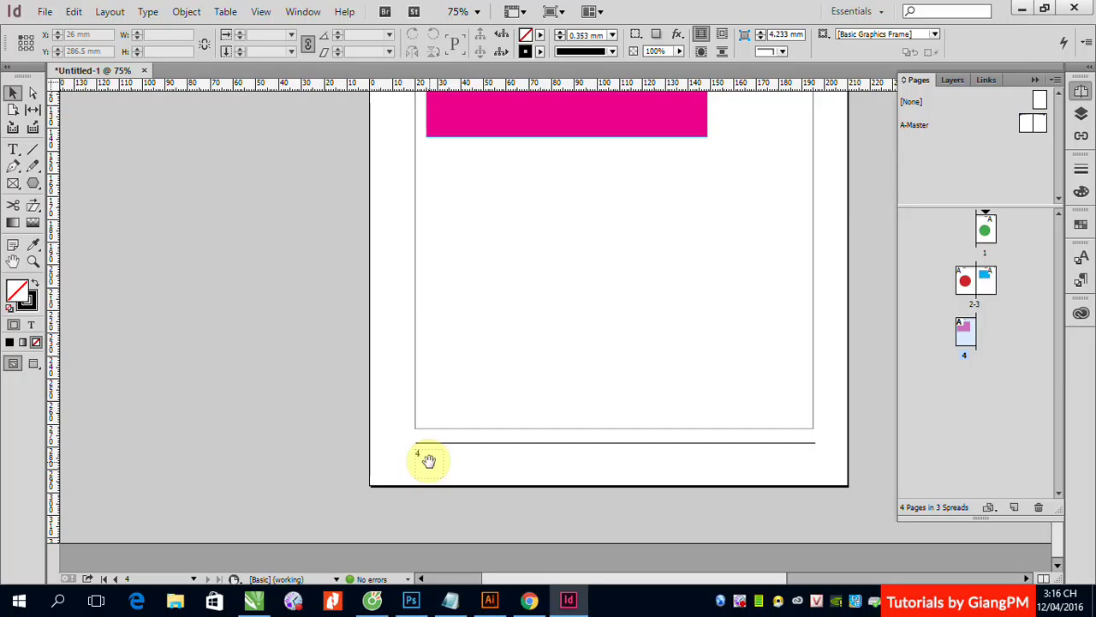
Duplicate the A-Master spread as a second master
click(914, 128)
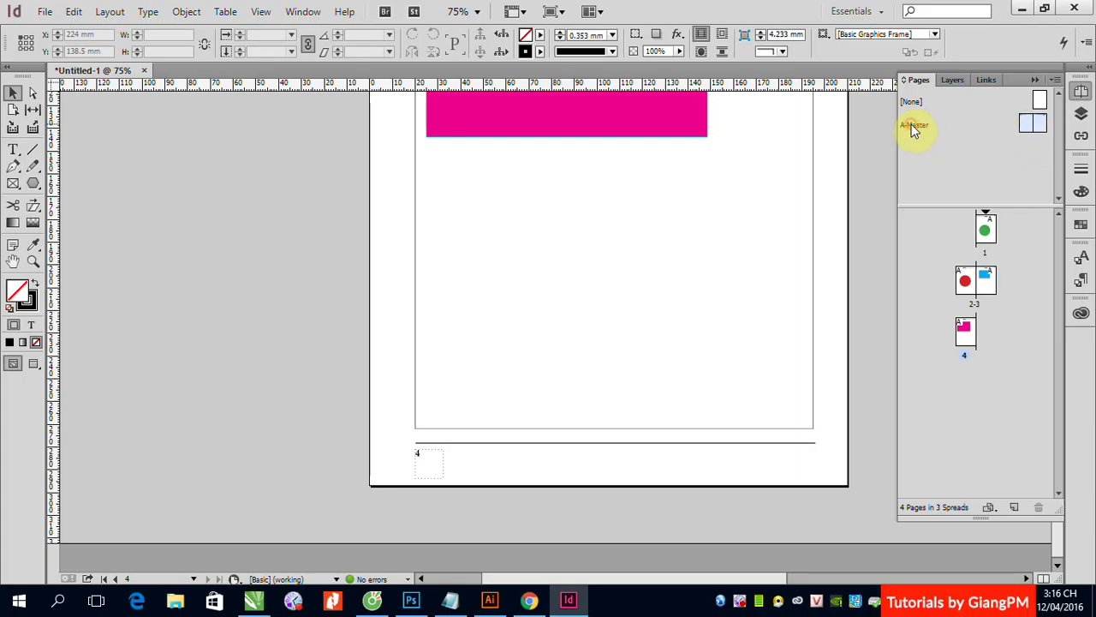
right_click(914, 129)
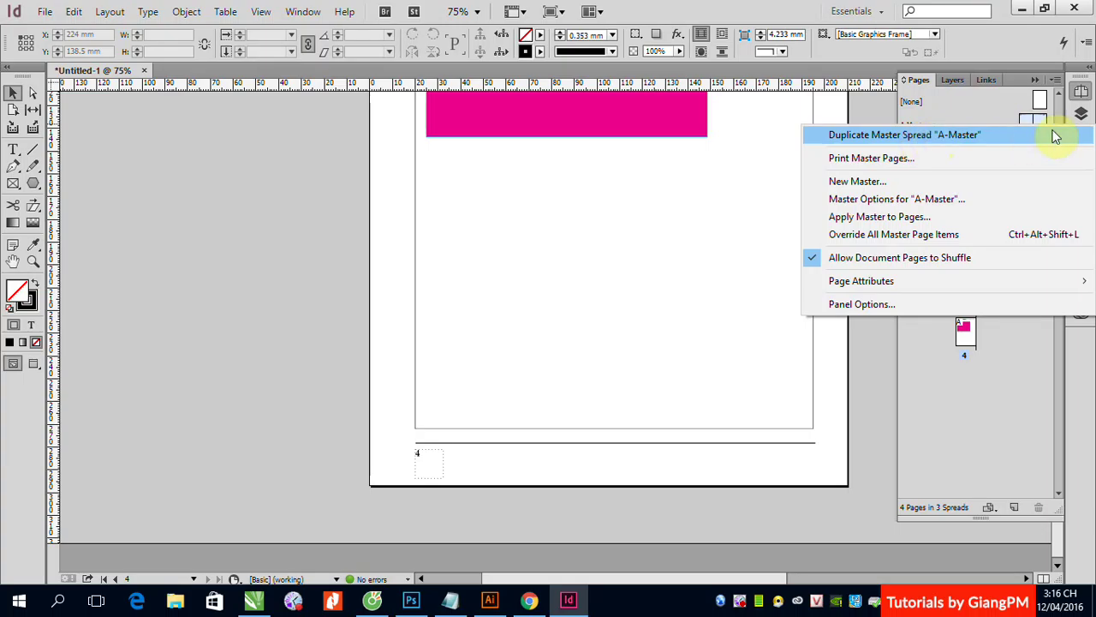
click(918, 136)
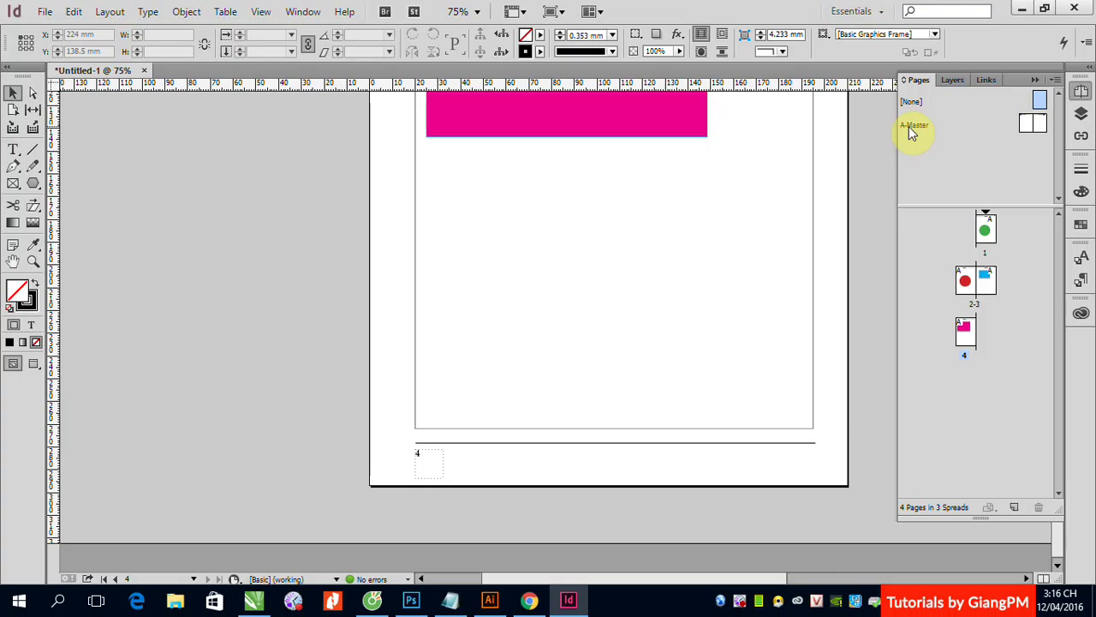
right_click(911, 129)
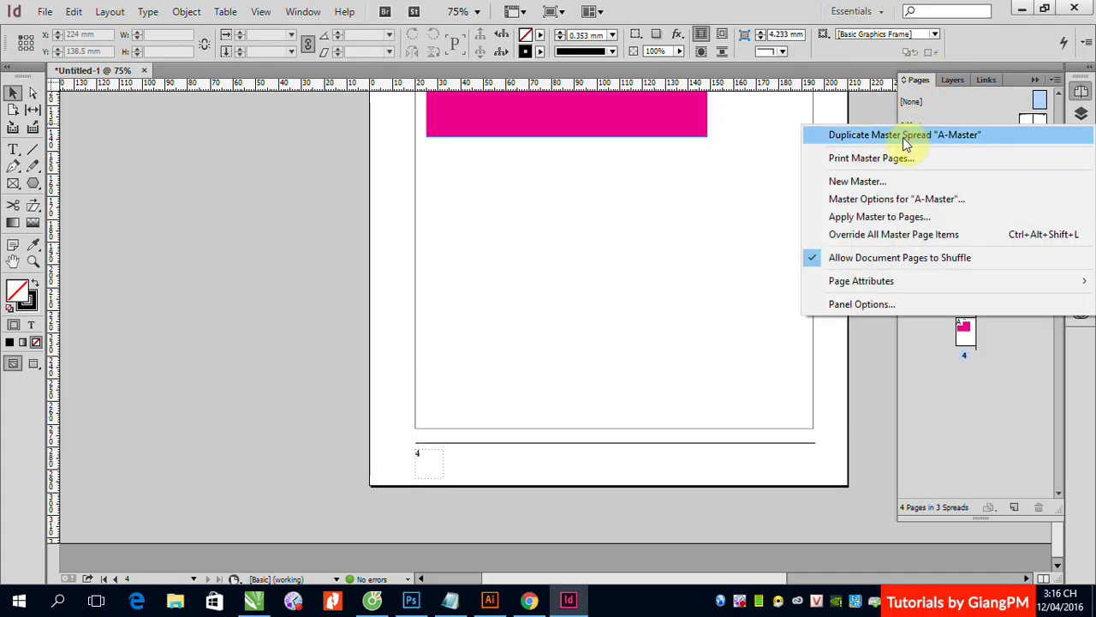
click(905, 138)
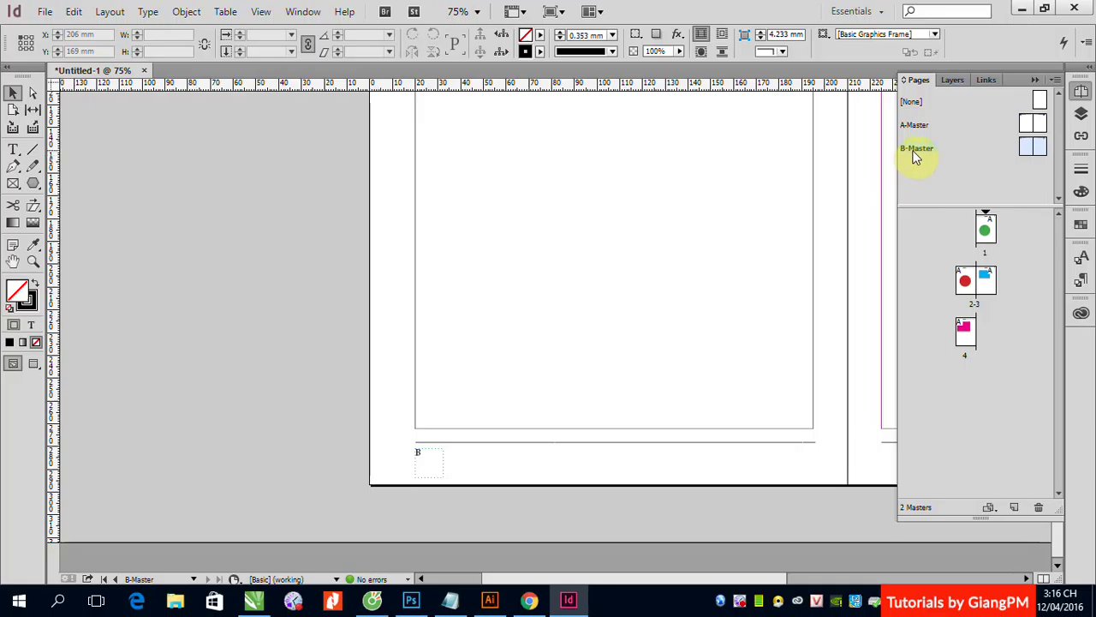
Fill both header hexagons on the B-Master spread with C=0 M=100 Y=0 K=0
click(913, 152)
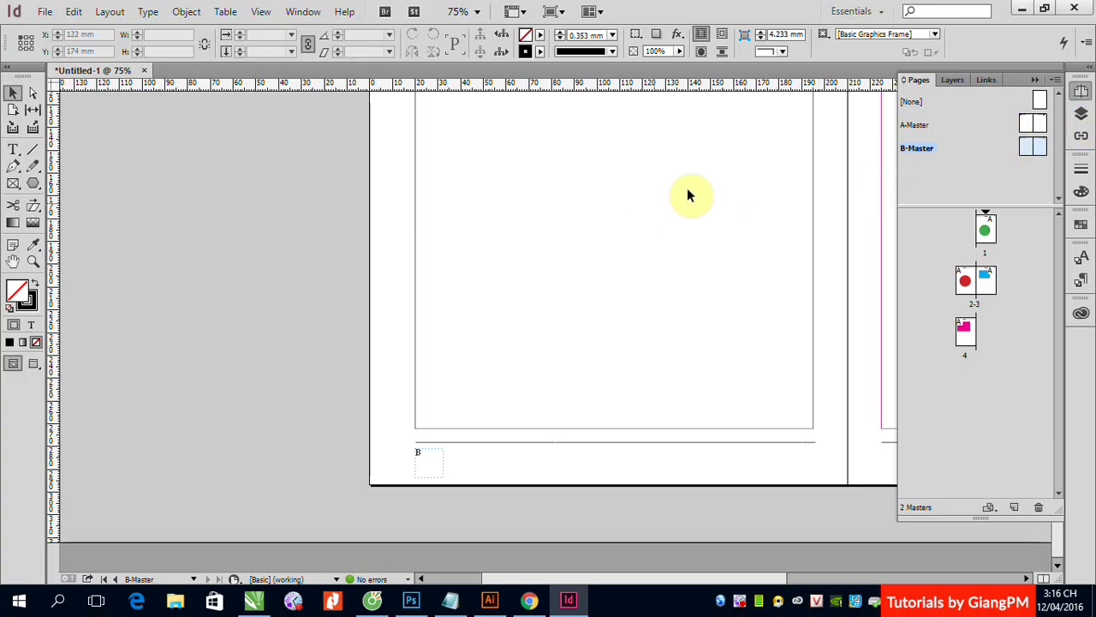
drag(699, 184, 378, 398)
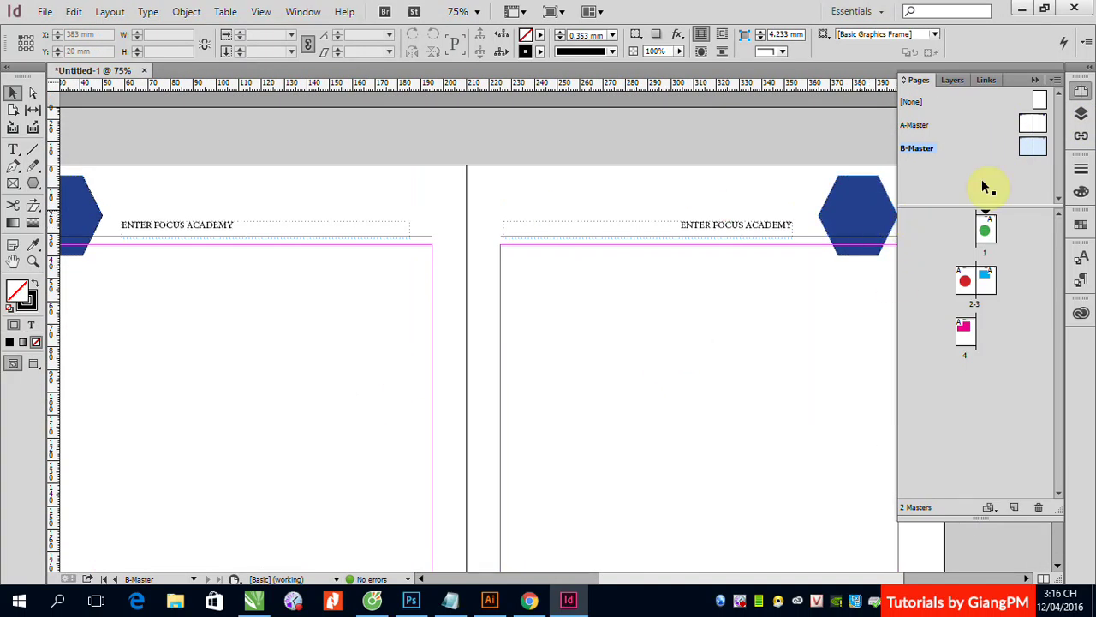
double_click(1045, 148)
click(670, 139)
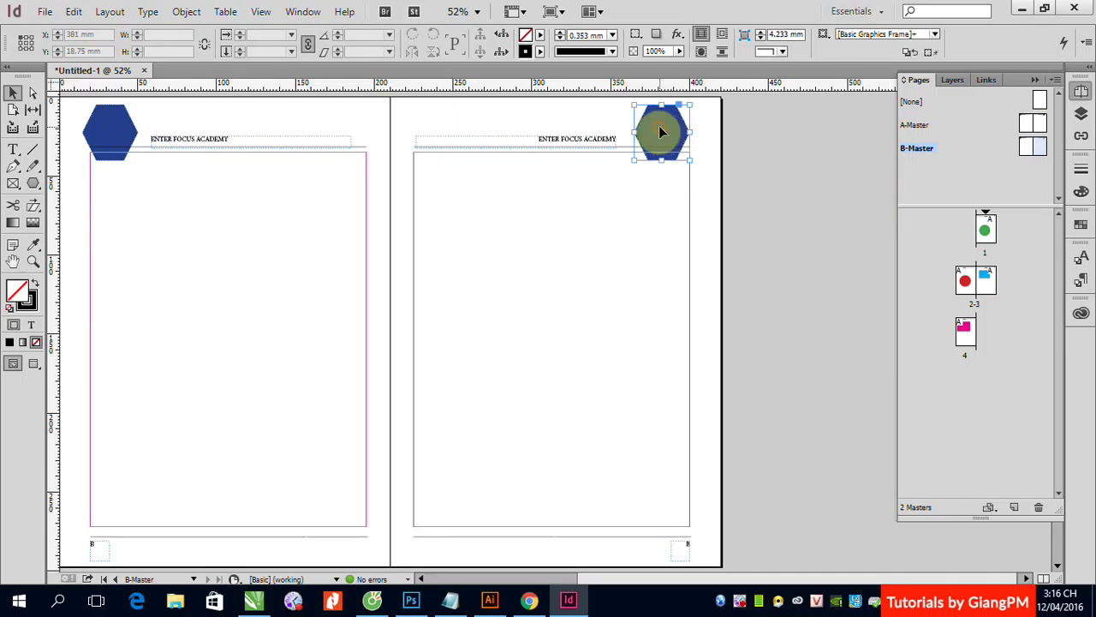
click(107, 127)
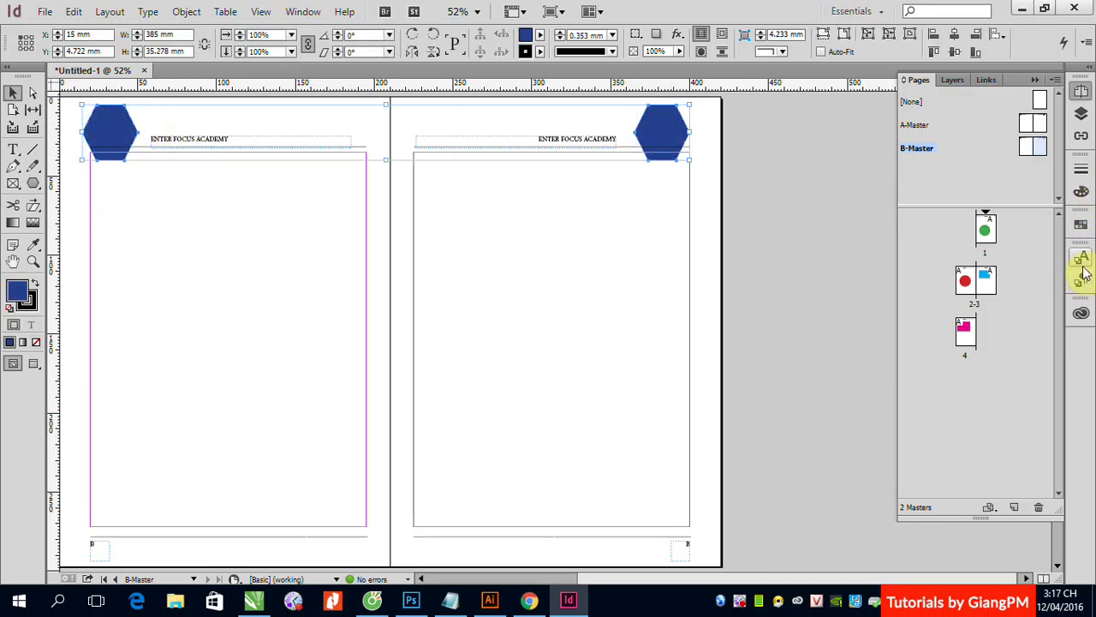
click(1081, 225)
click(922, 331)
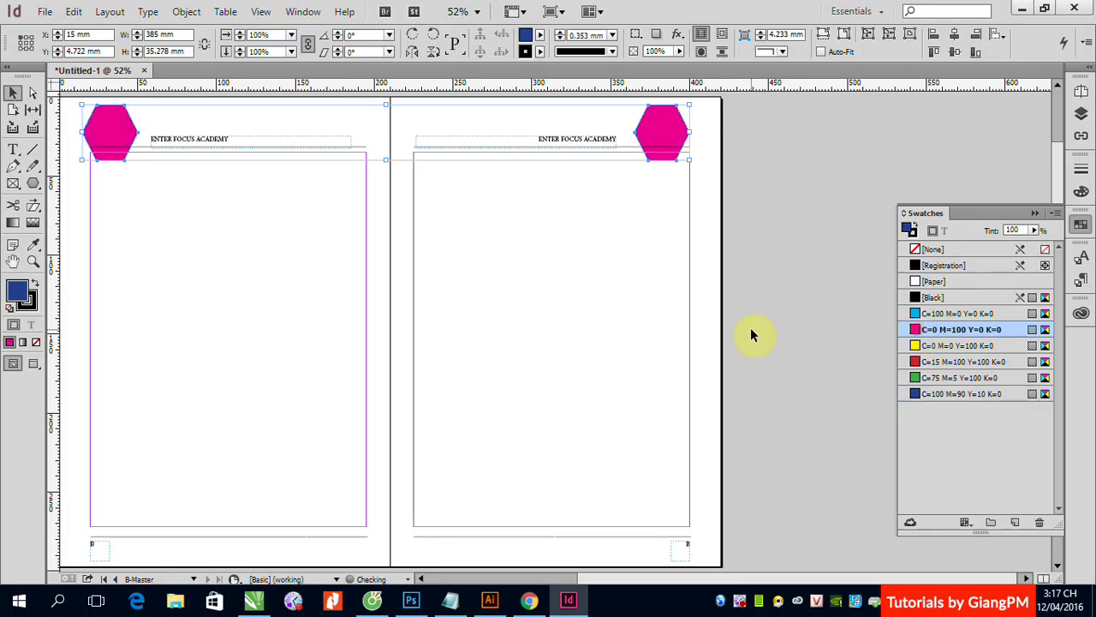
click(759, 203)
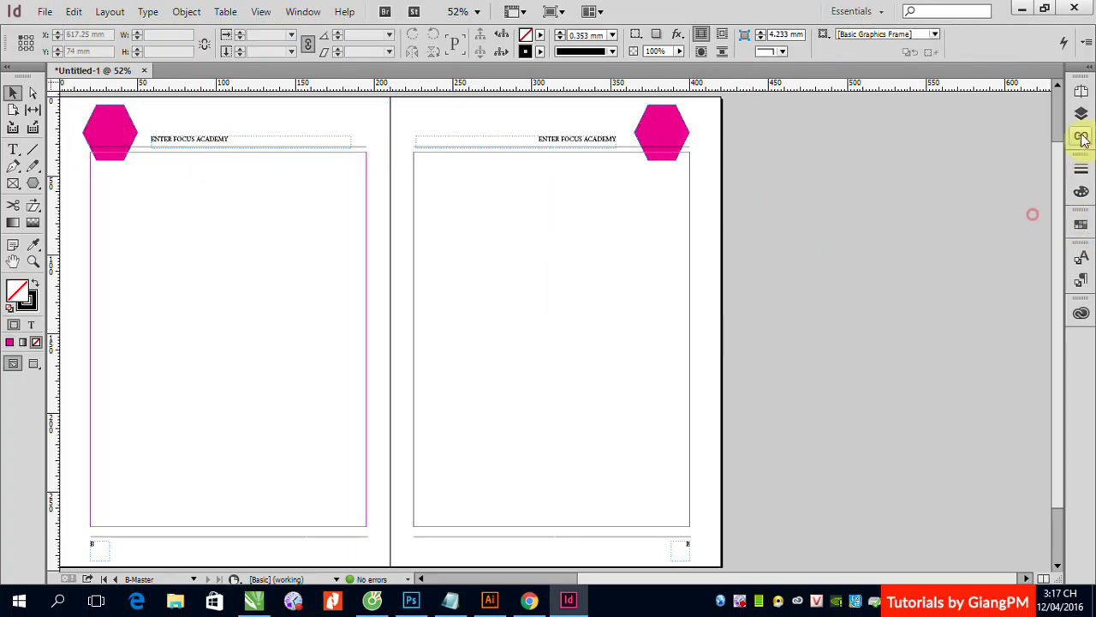
Check the header hexagons on document pages 1, 2, 3 and 4
click(1035, 213)
click(1082, 118)
click(1081, 90)
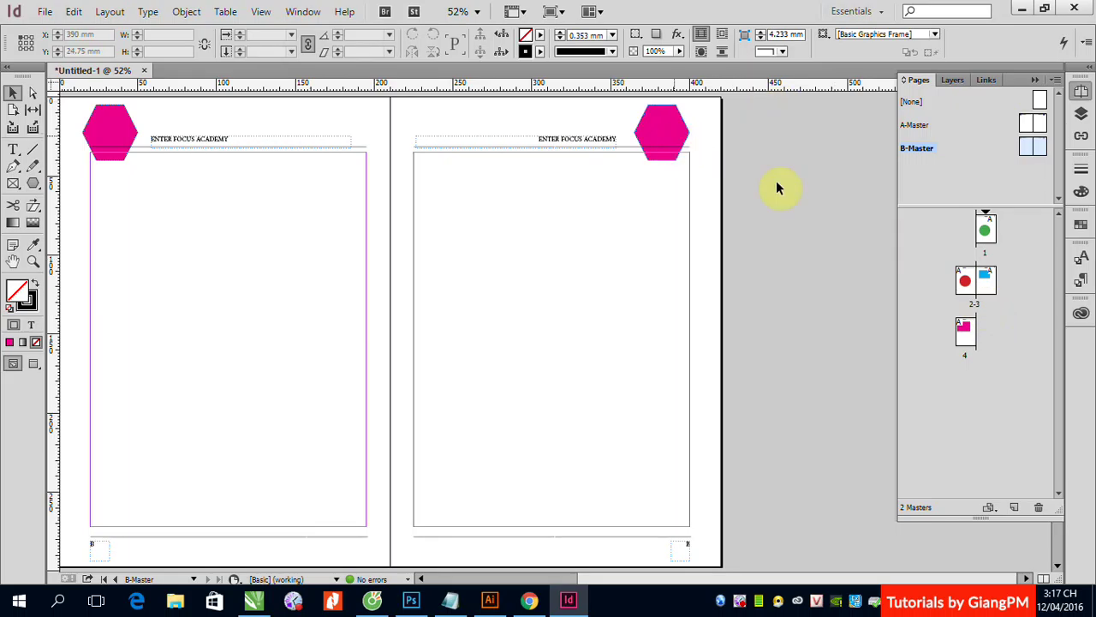
double_click(988, 228)
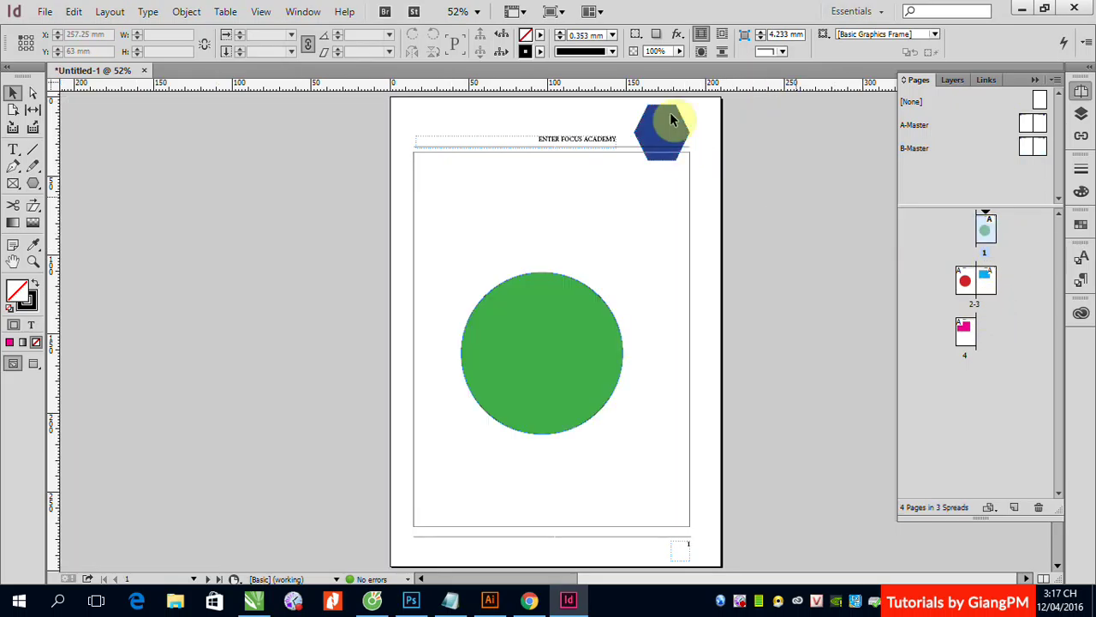
double_click(967, 278)
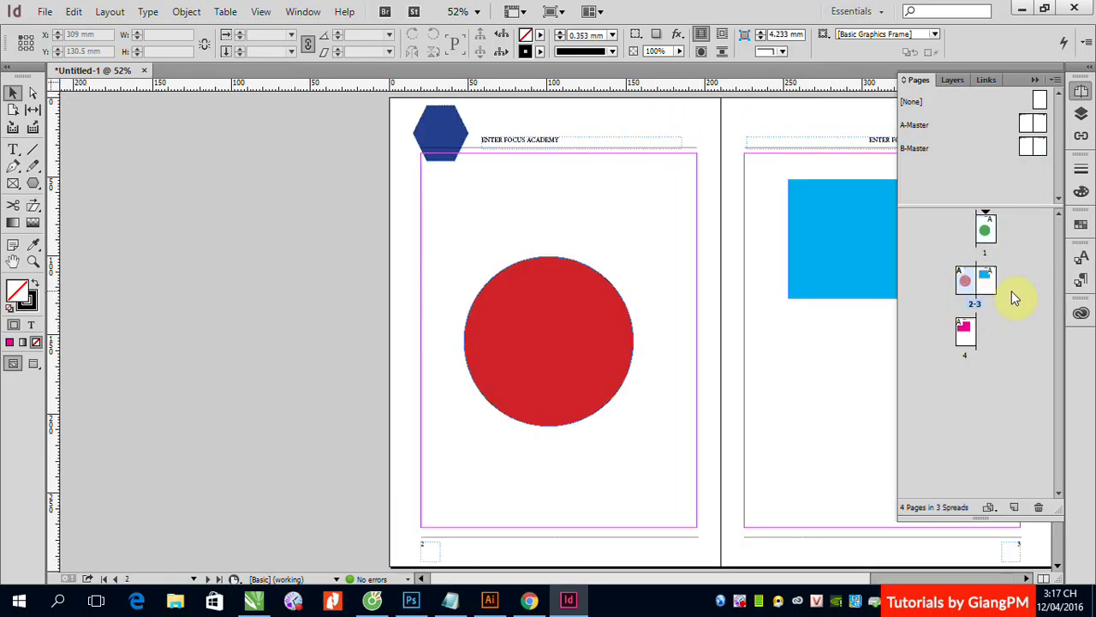
double_click(986, 281)
double_click(964, 334)
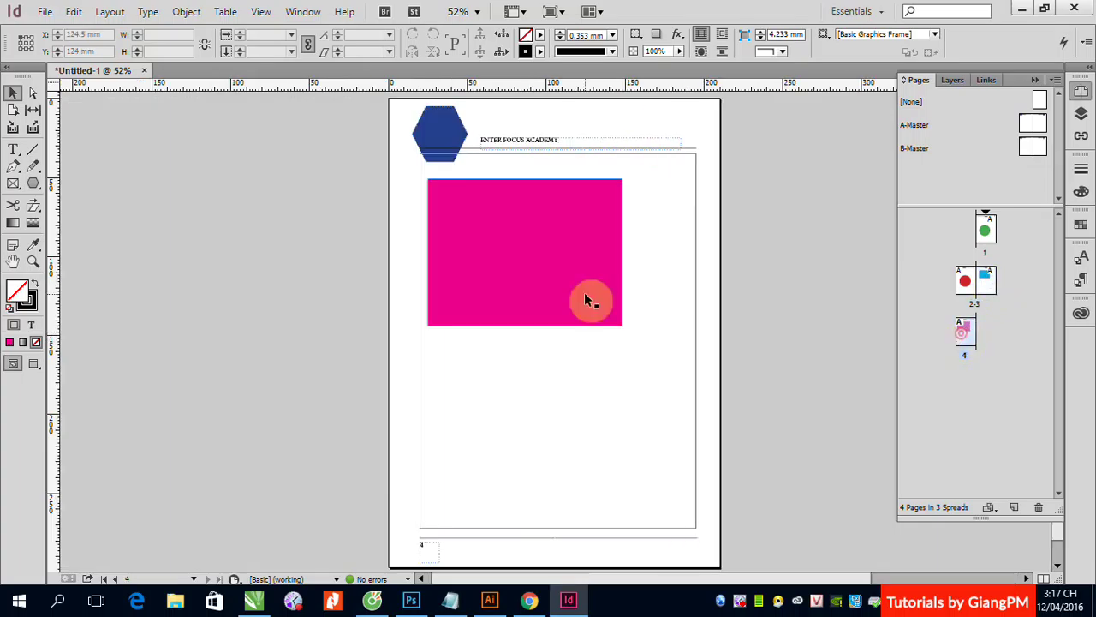
click(586, 300)
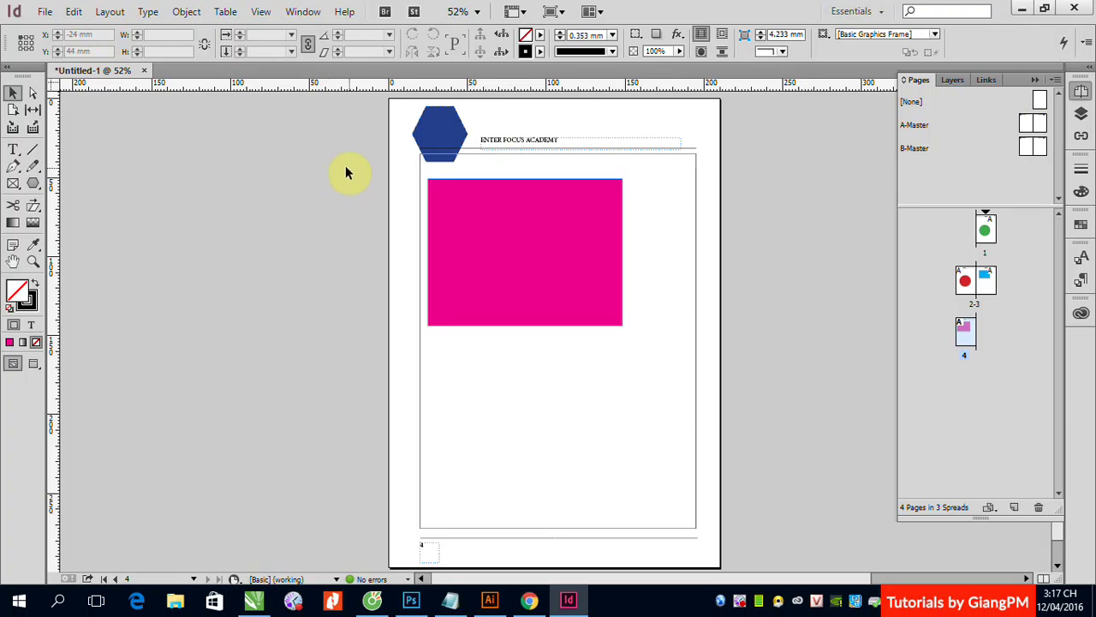
Insert 10 pages after page 4, based on B-Master
click(109, 11)
mouse_move(129, 30)
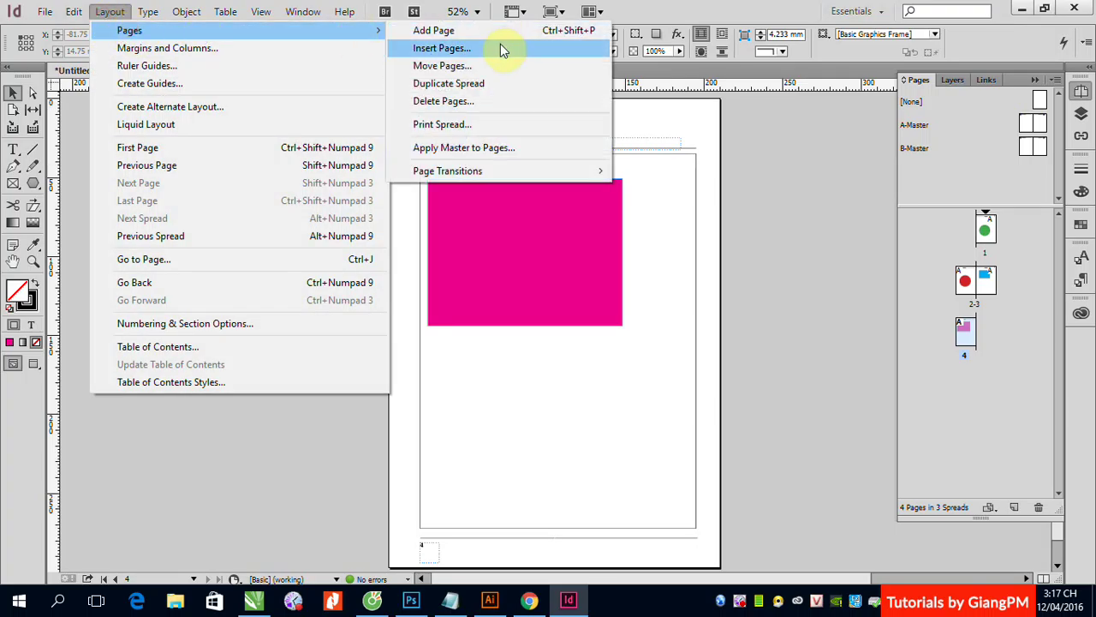
click(465, 54)
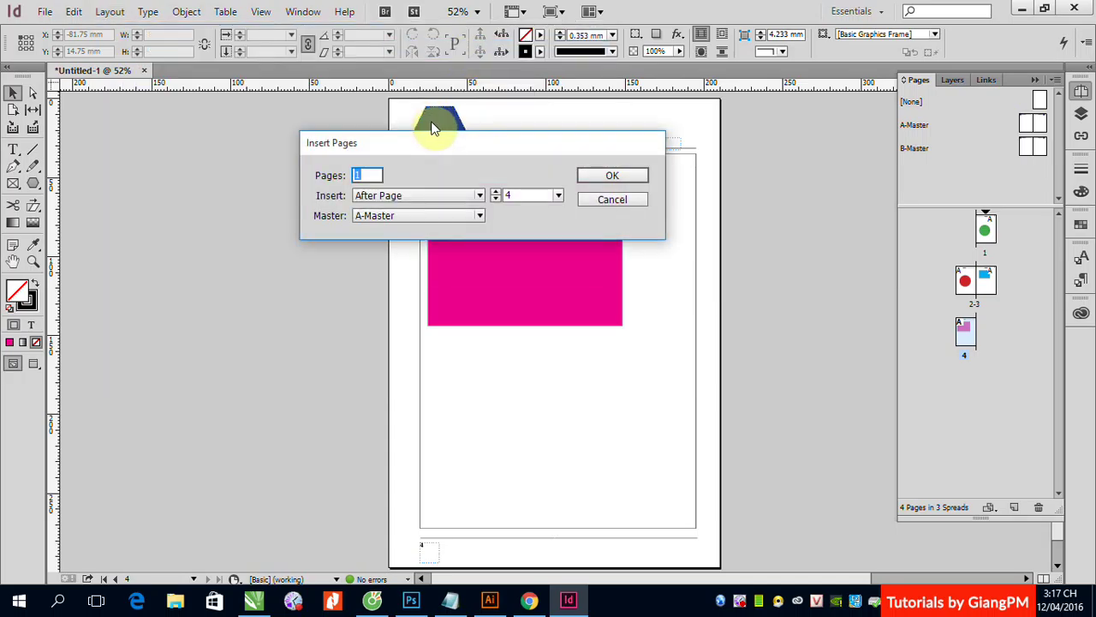
click(367, 175)
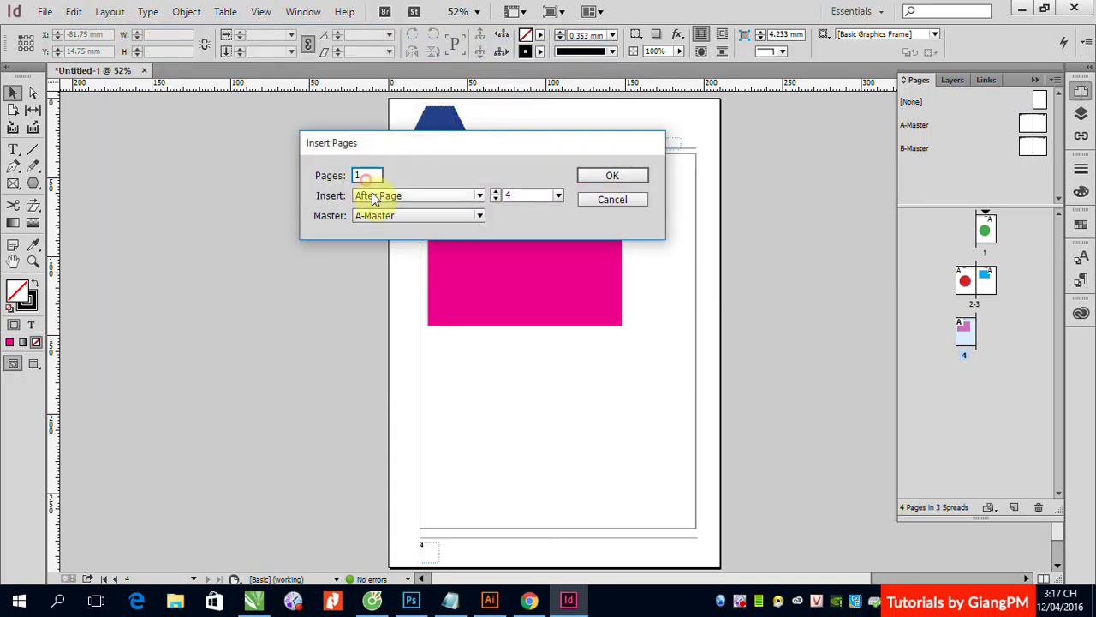
text(0)
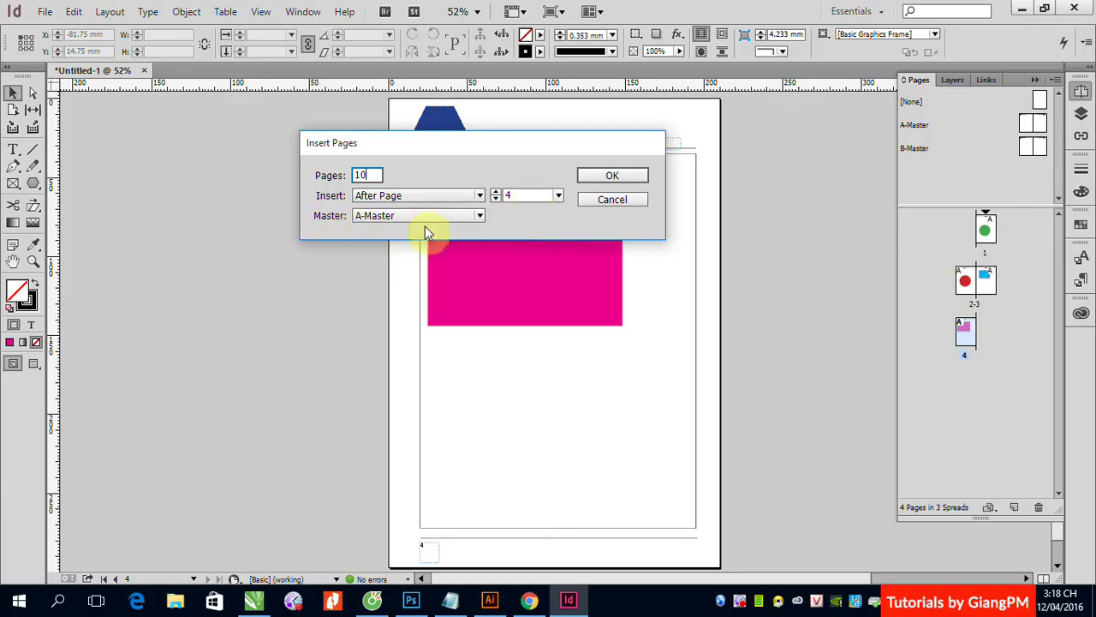
click(481, 219)
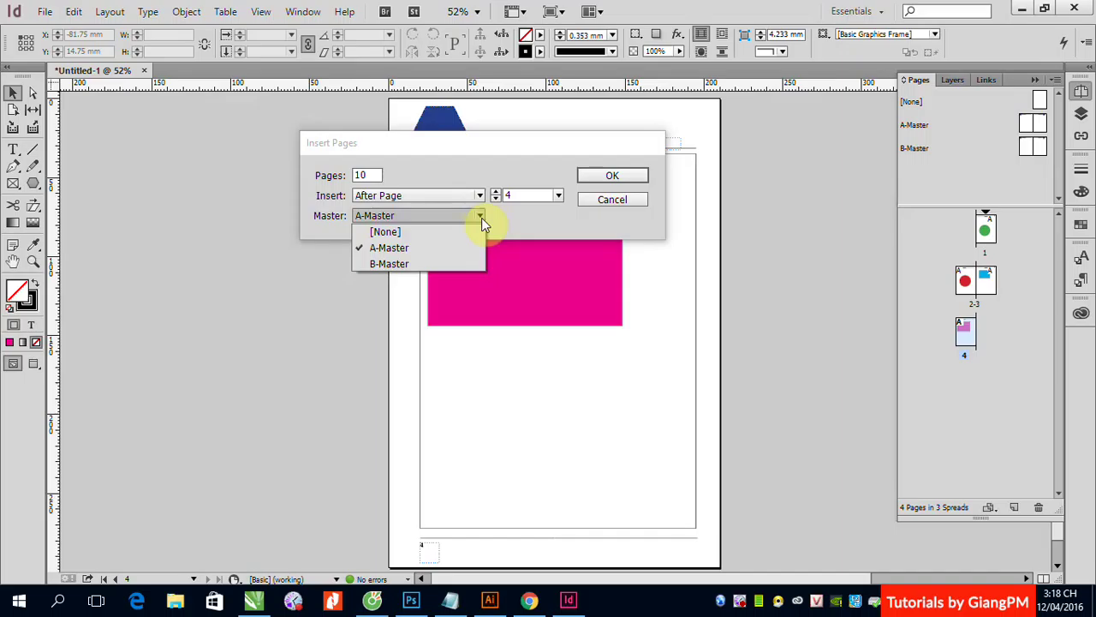
click(386, 265)
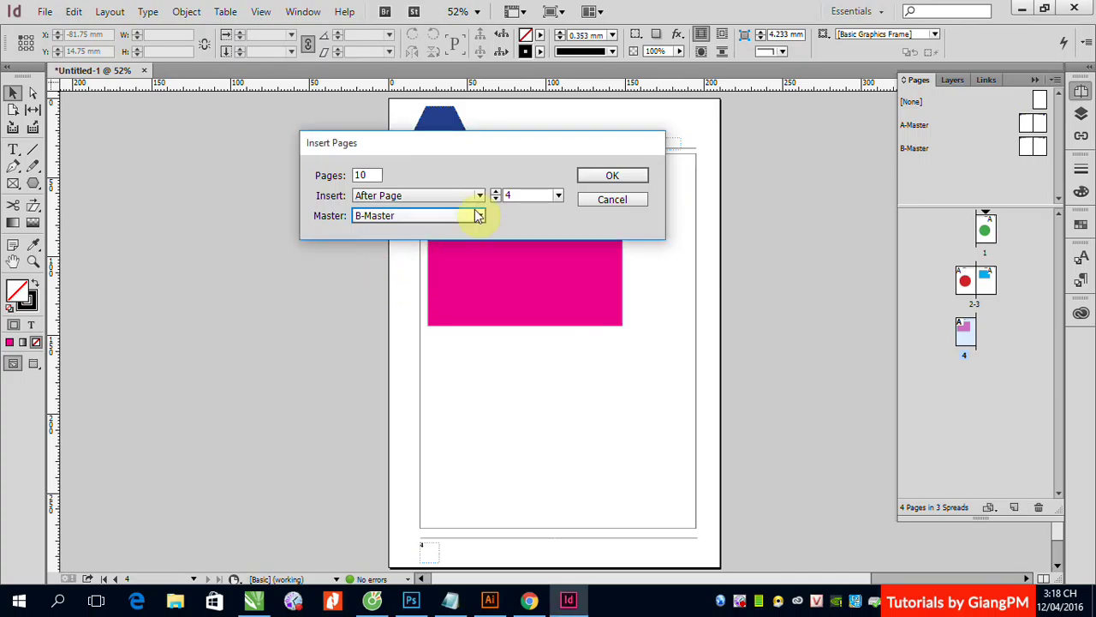
click(611, 175)
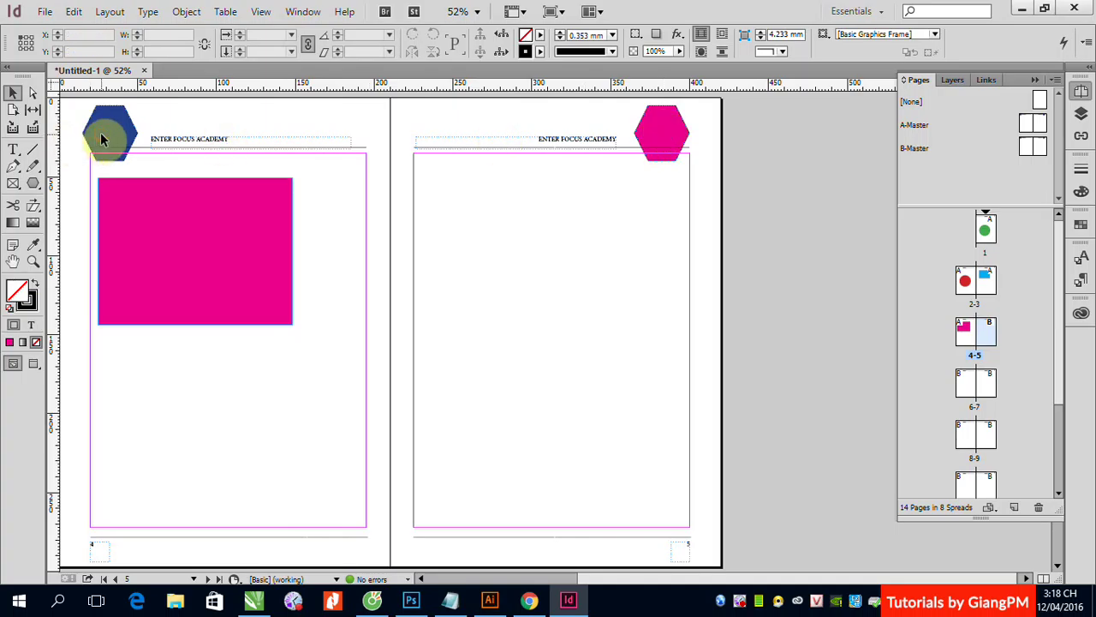
Look through the inserted pages from page 5 onward to compare their headers with page 4
click(665, 144)
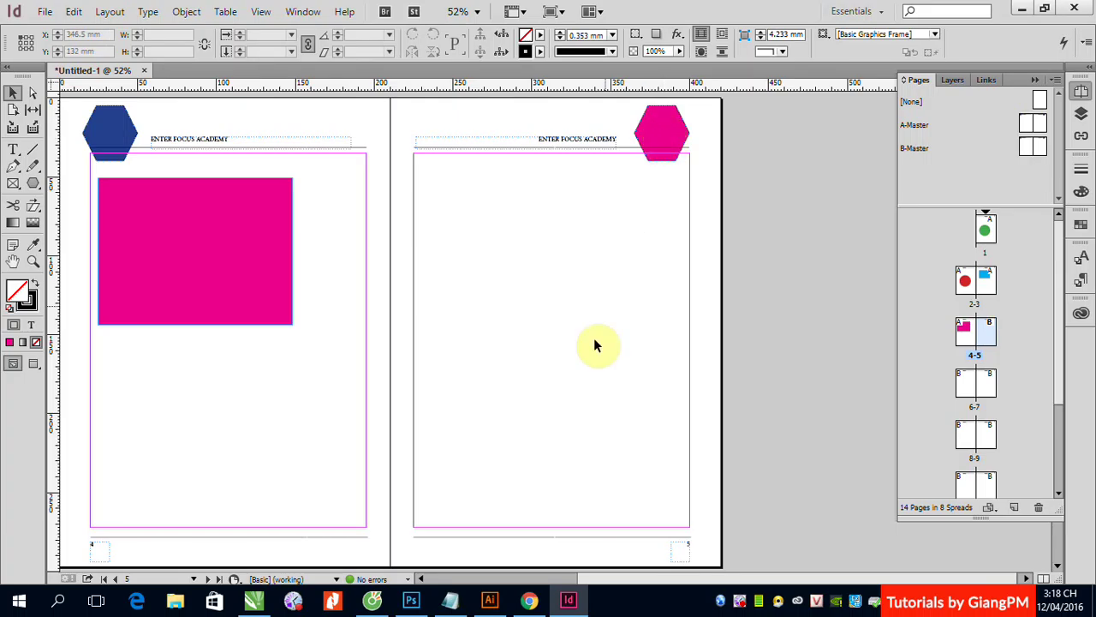
scroll(591, 347, down, 10)
scroll(587, 348, down, 10)
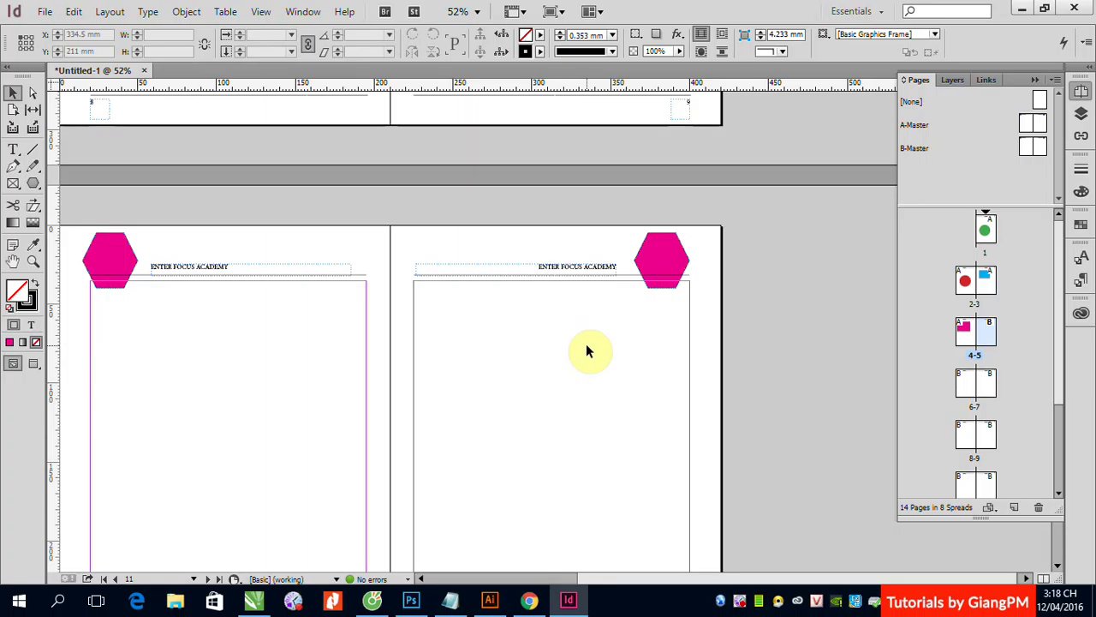
click(985, 335)
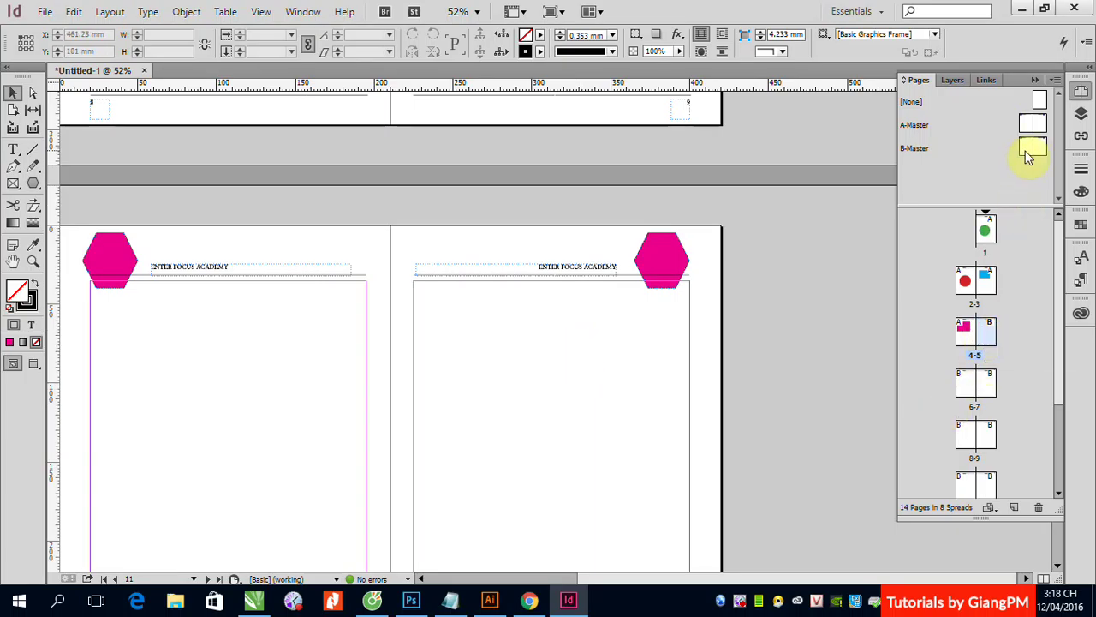
drag(1030, 146, 987, 335)
right_click(986, 335)
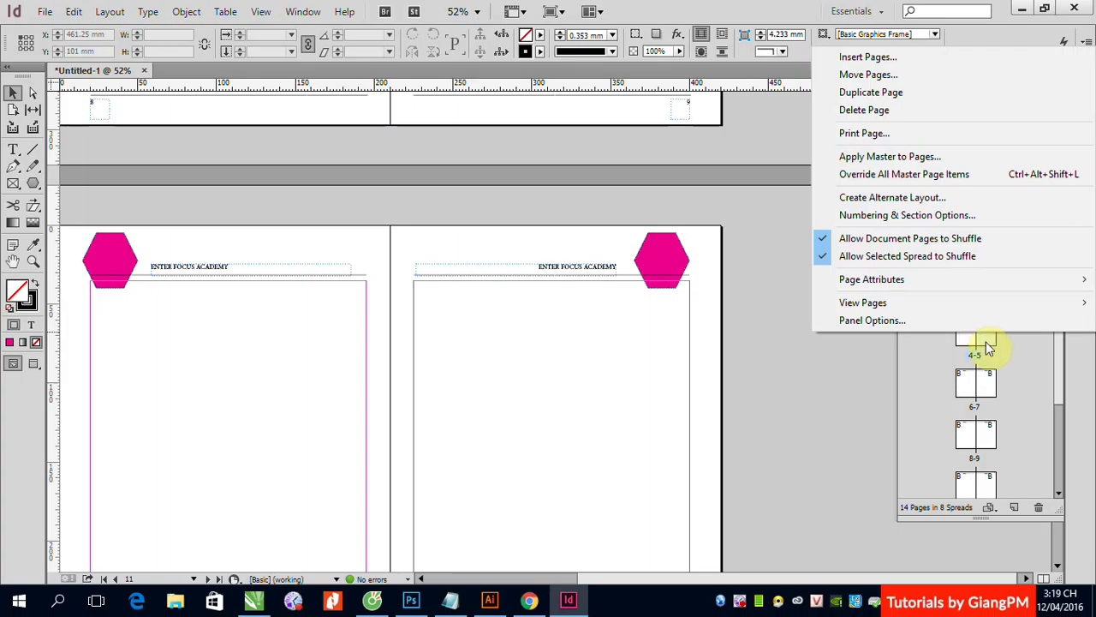
click(840, 362)
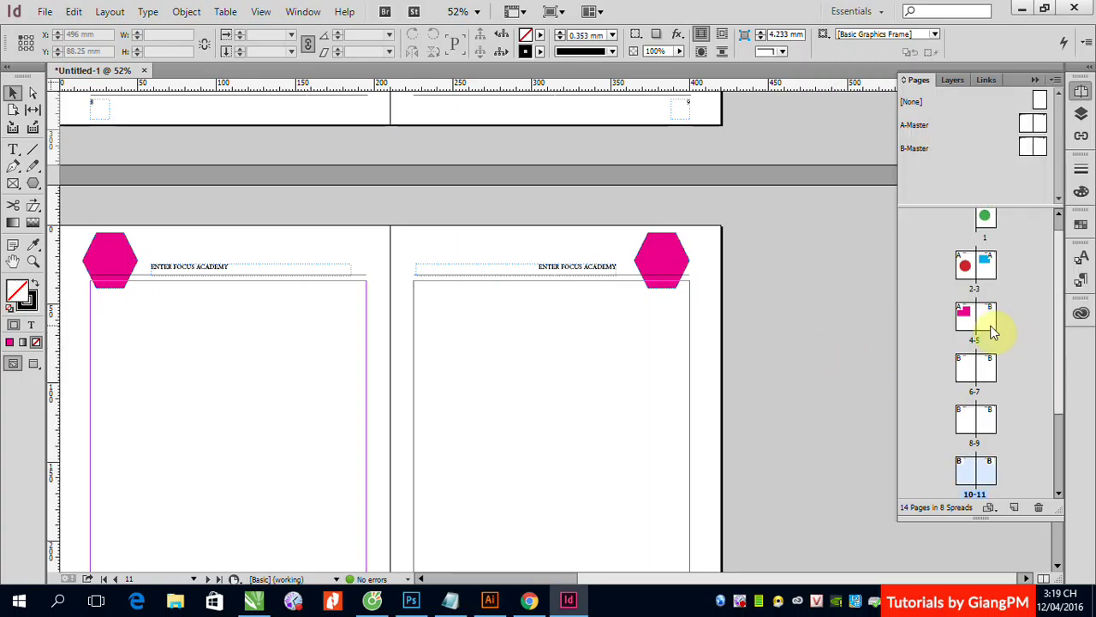
Apply A-Master to page 5 in place of its current master
double_click(987, 323)
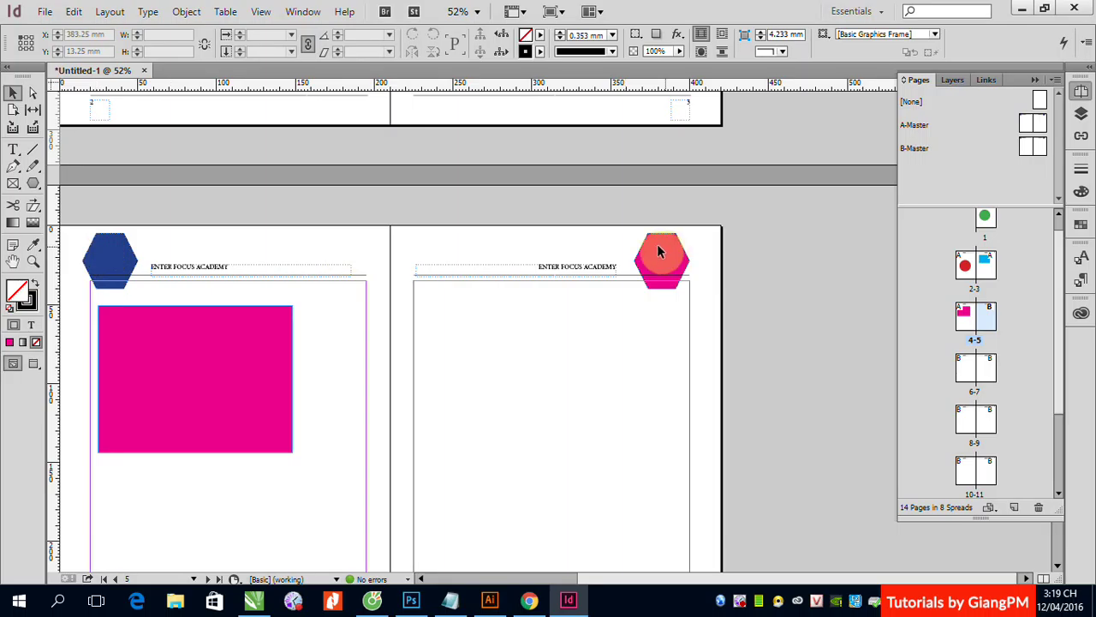
click(679, 259)
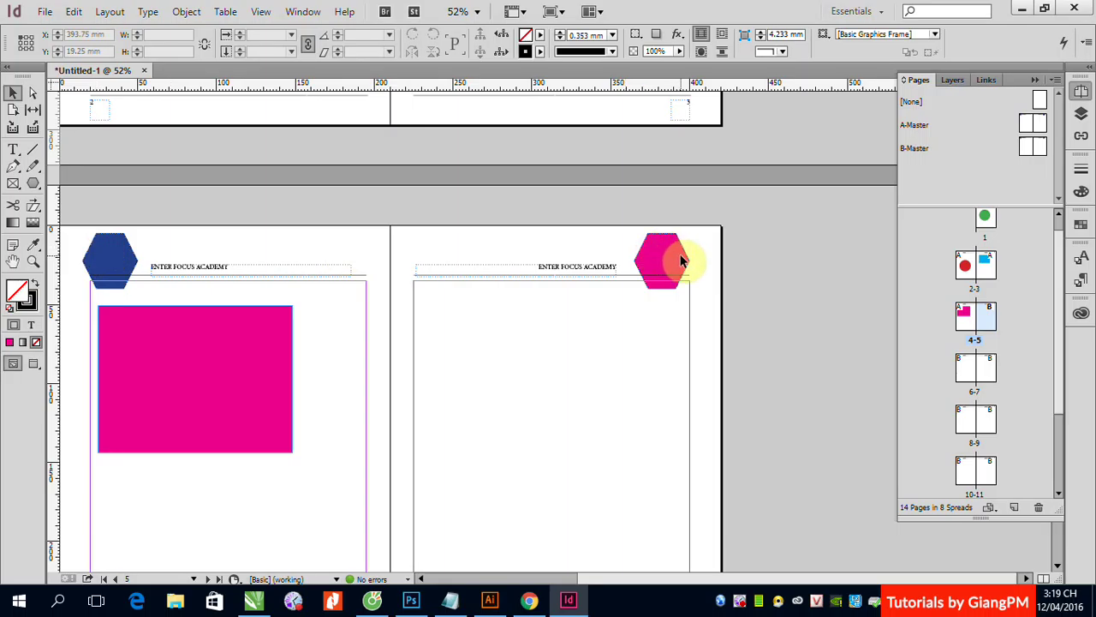
click(991, 324)
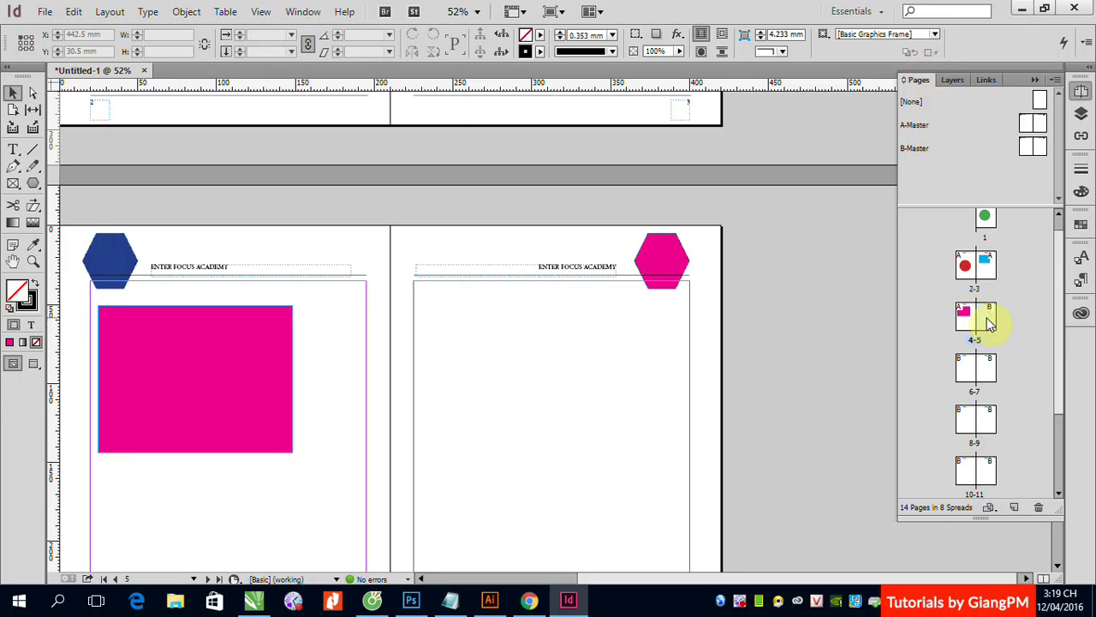
right_click(990, 323)
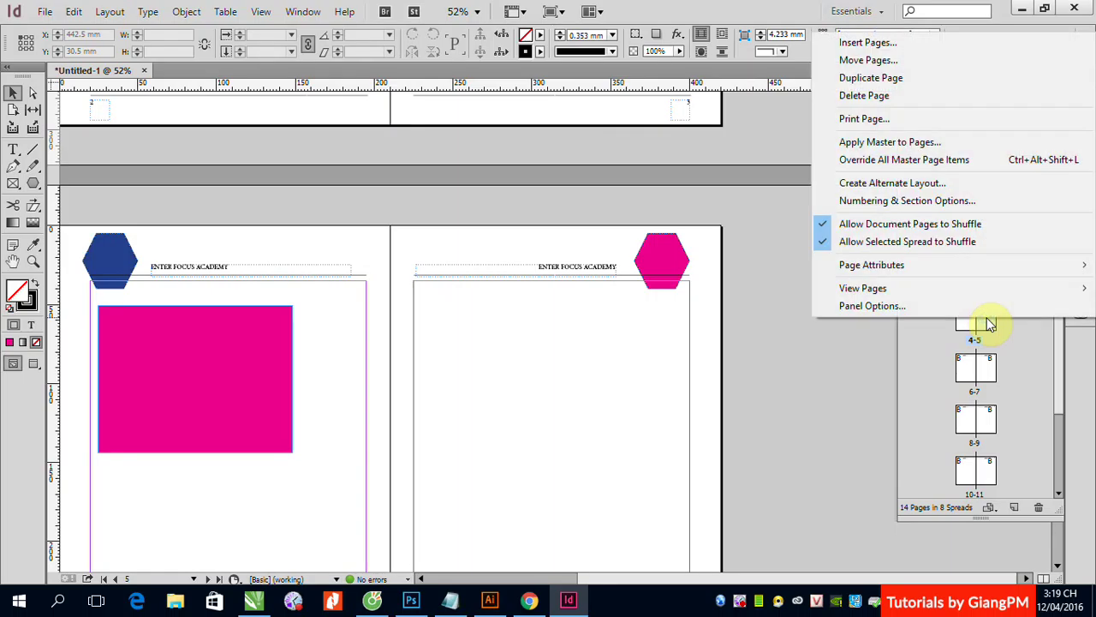
click(911, 151)
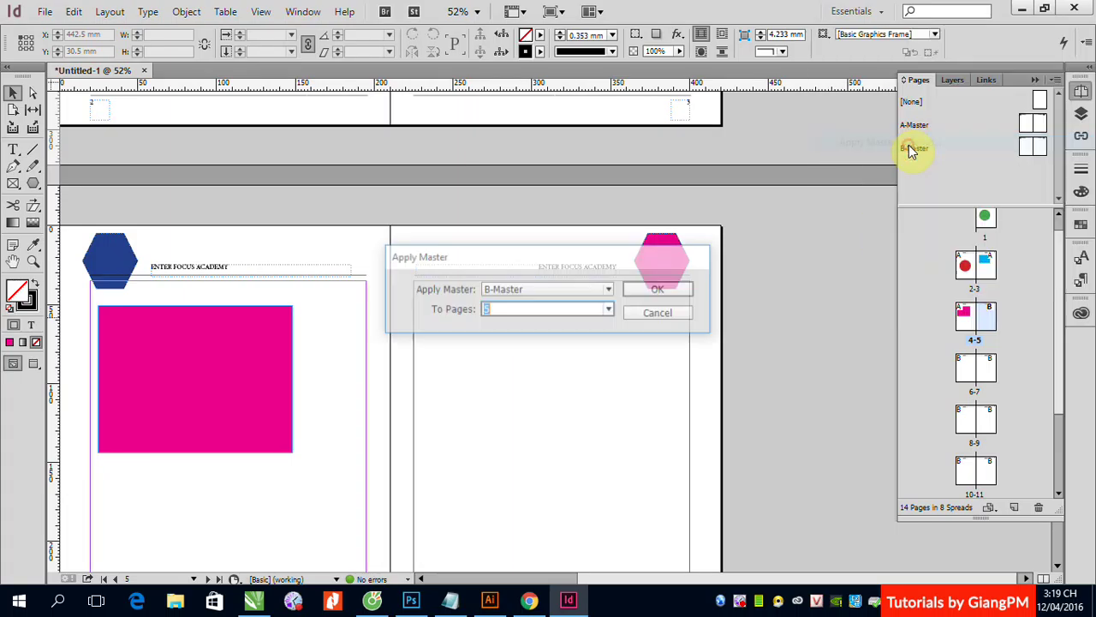
click(485, 310)
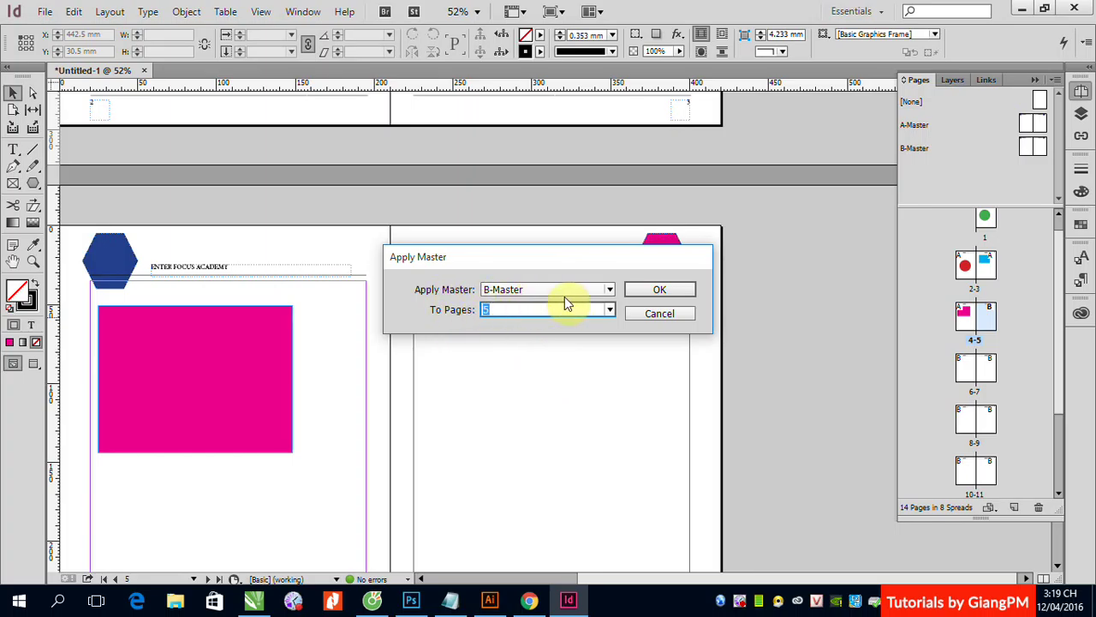
click(610, 292)
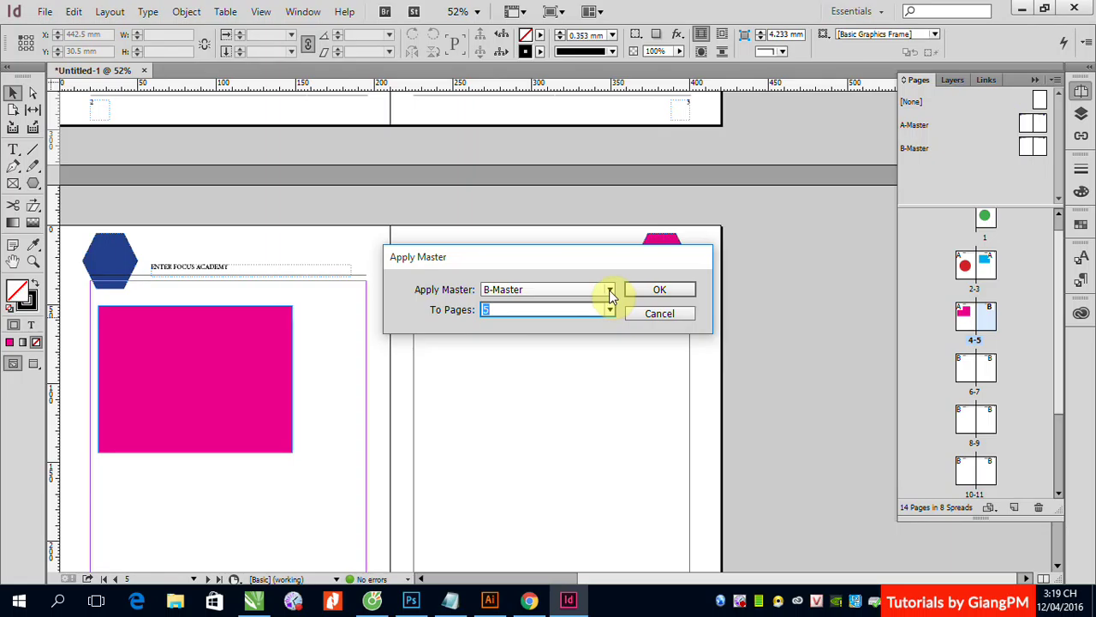
click(507, 301)
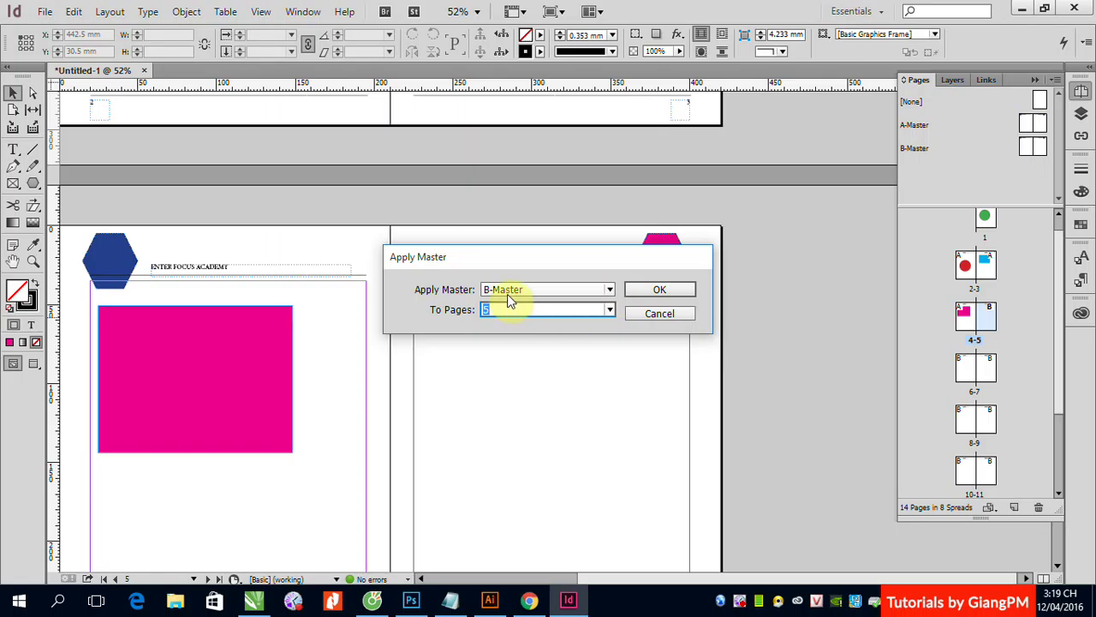
click(609, 290)
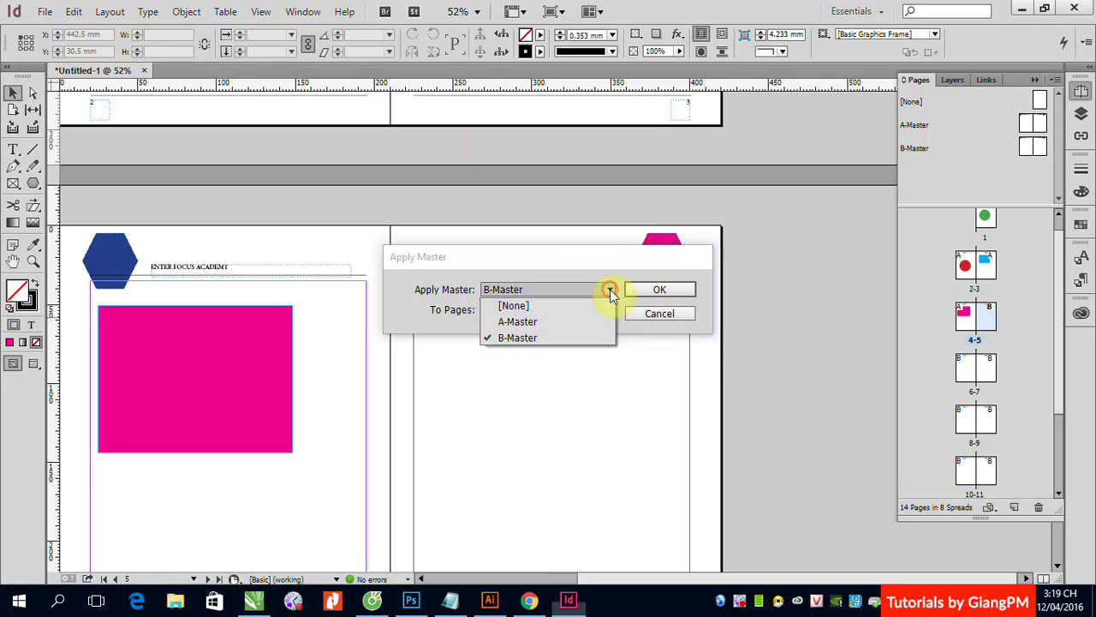
click(559, 322)
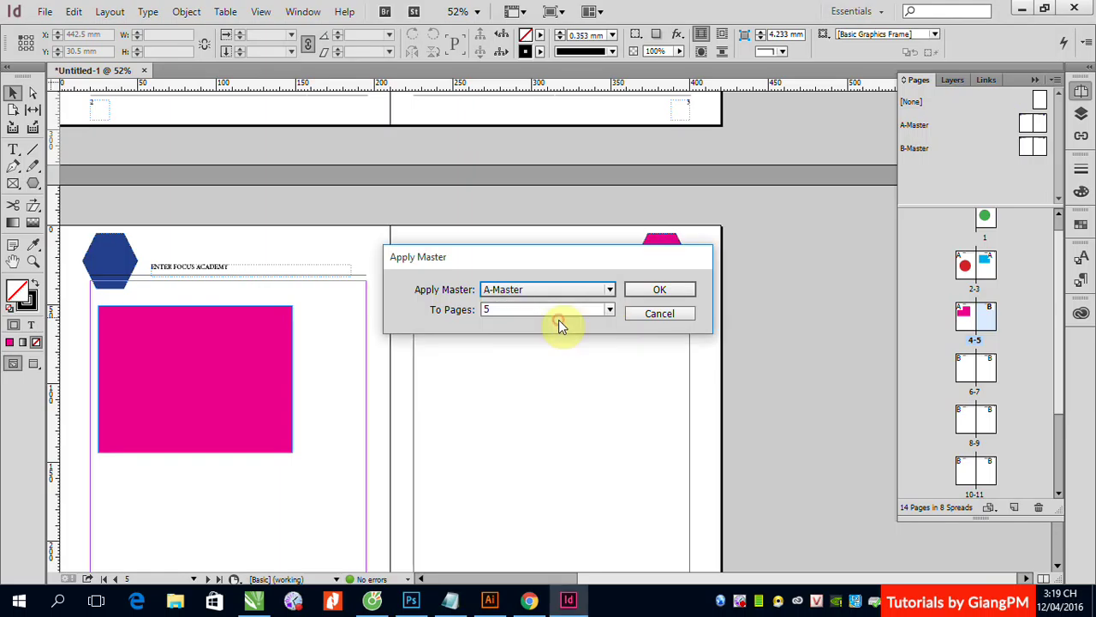
click(657, 289)
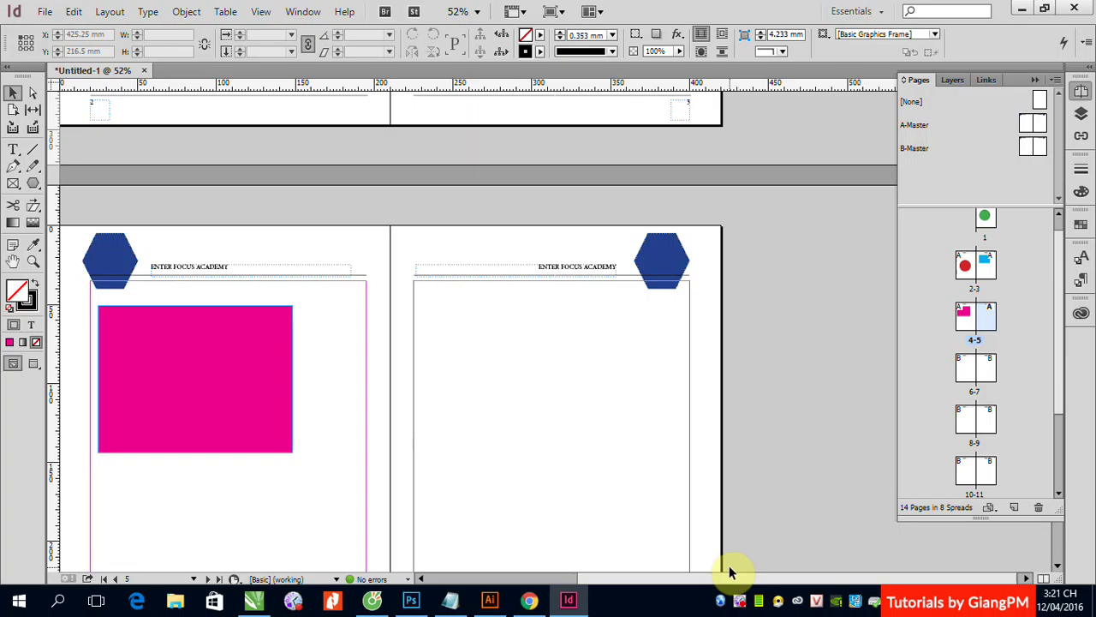
right_click(739, 600)
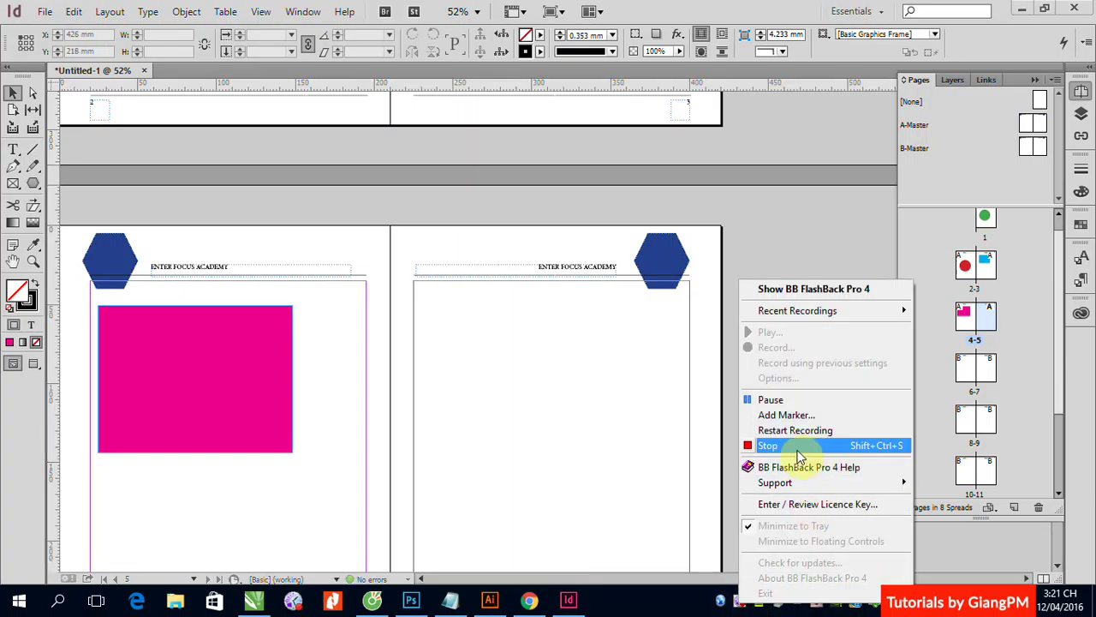